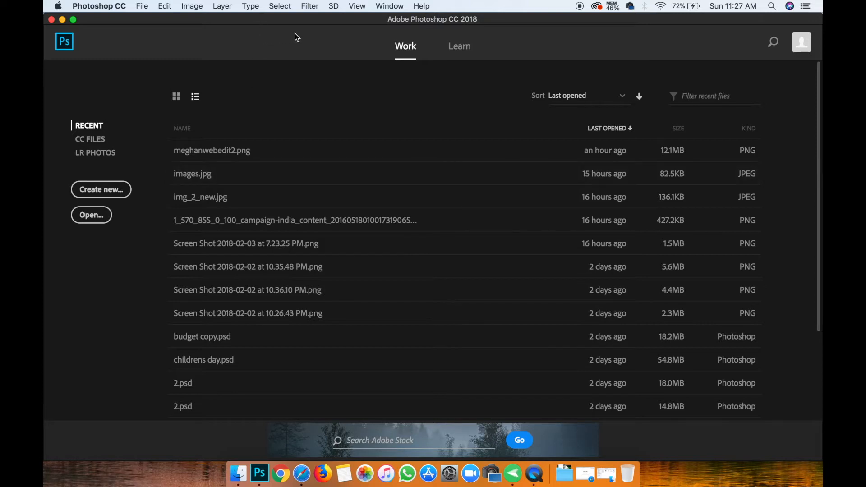
click(139, 8)
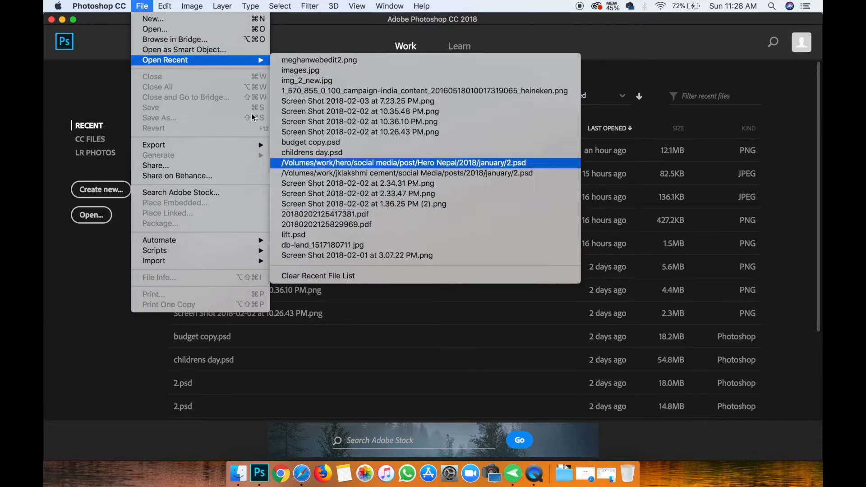
mouse_move(243, 145)
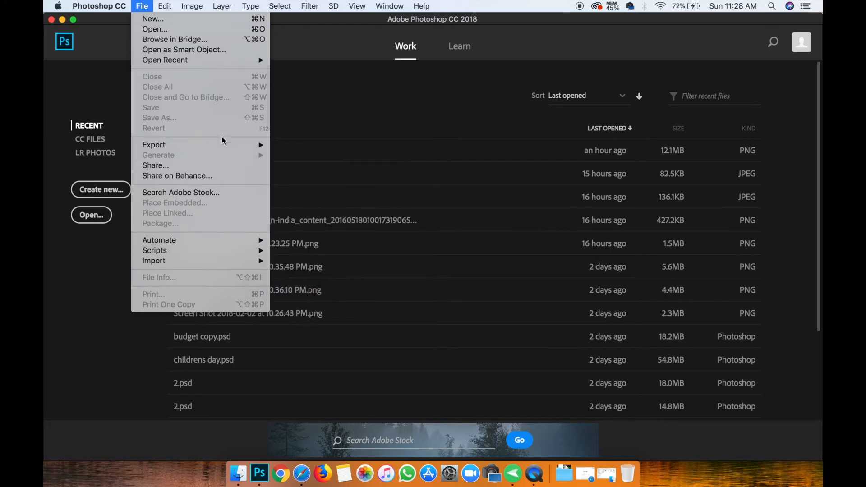
mouse_move(192, 242)
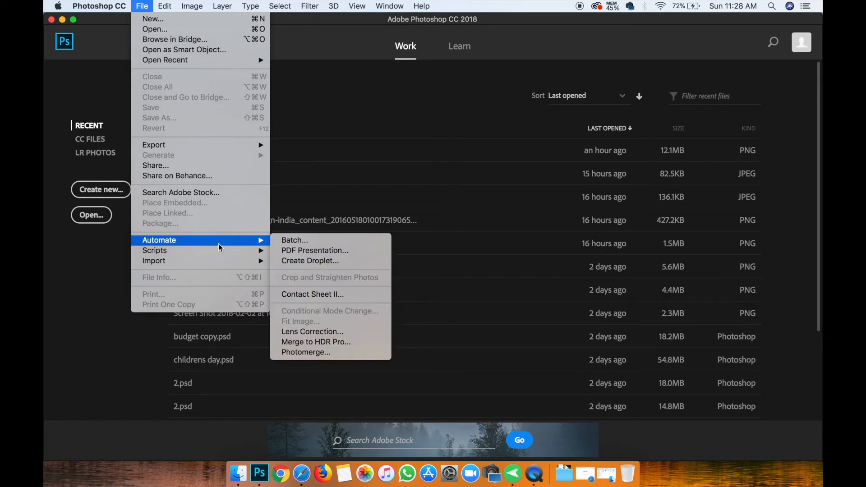
mouse_move(219, 260)
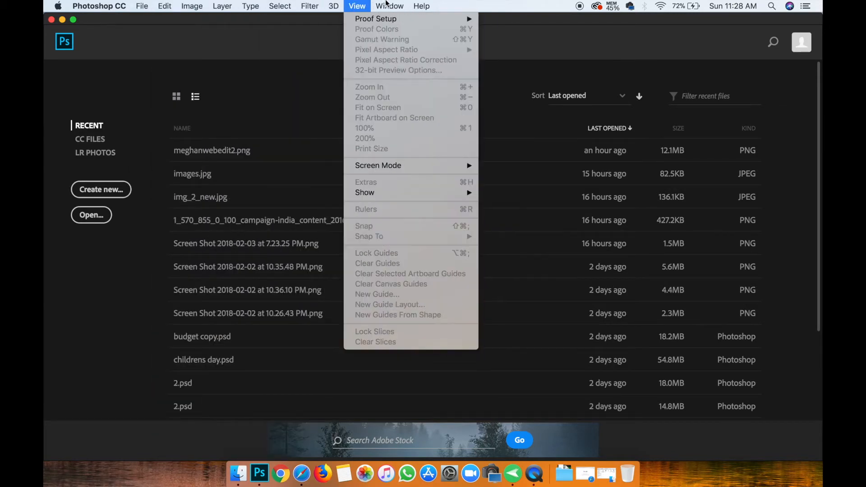
mouse_move(399, 4)
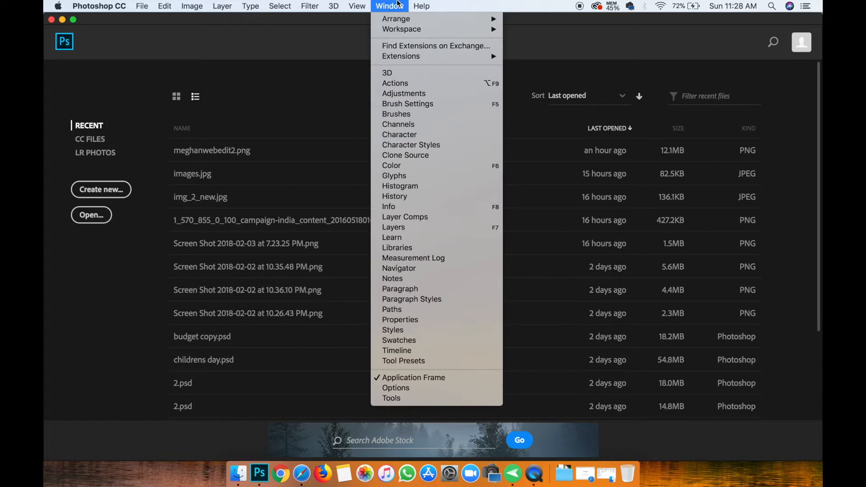
mouse_move(308, 4)
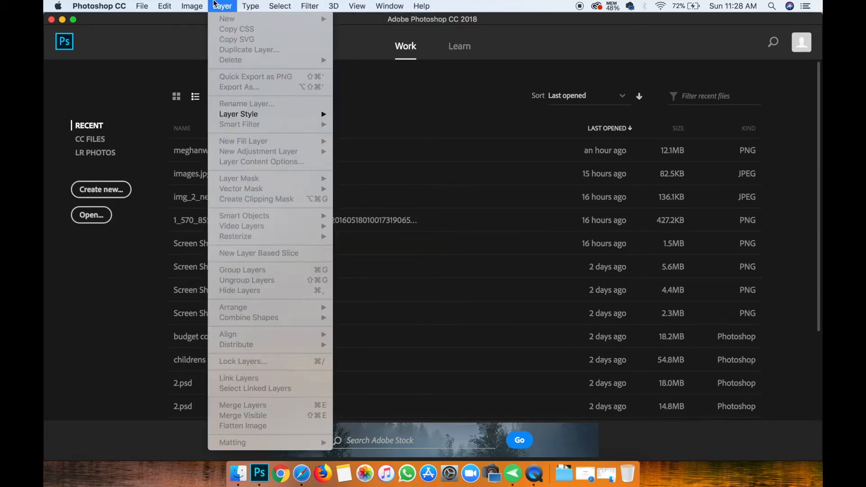
mouse_move(189, 4)
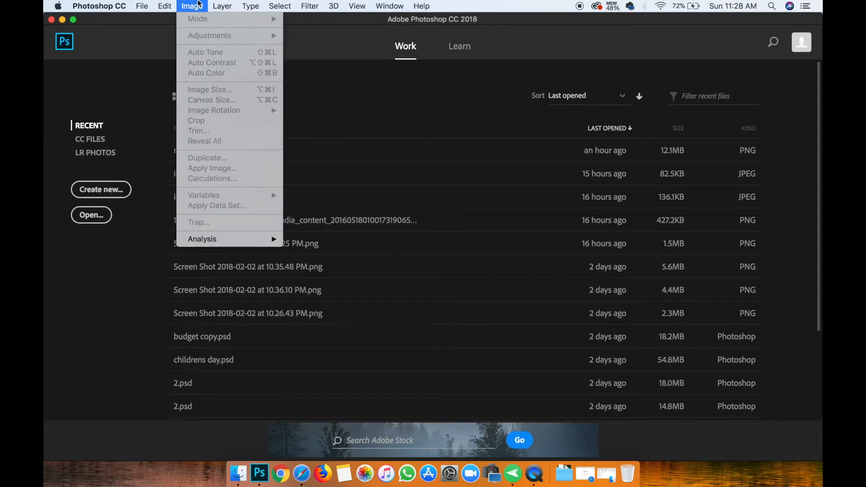
Start setting up a new document
mouse_move(146, 4)
mouse_move(102, 5)
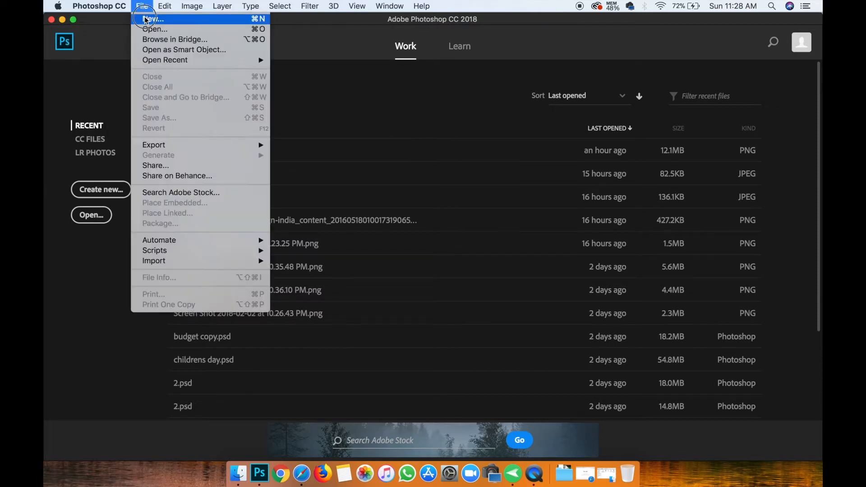
click(145, 16)
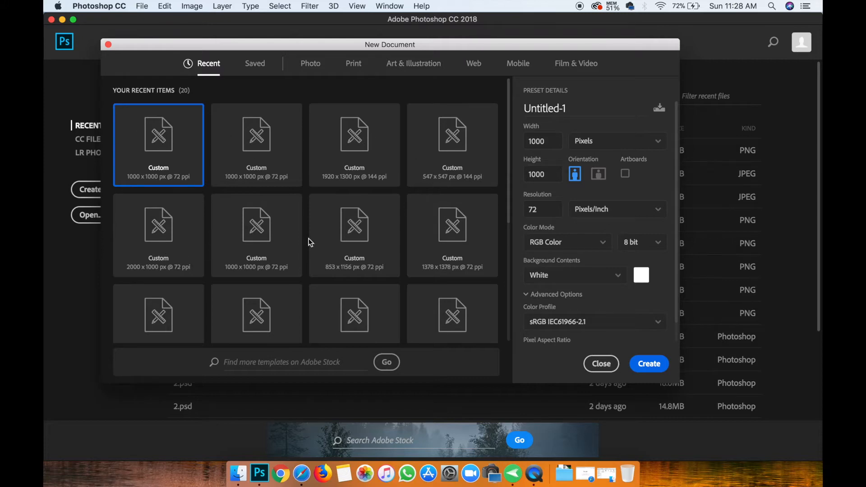
Look through the Recent, Saved, Photo, Print and Art & Illustration document presets, returning to the recent ones
scroll(281, 216, down, 3)
scroll(280, 216, up, 3)
click(244, 65)
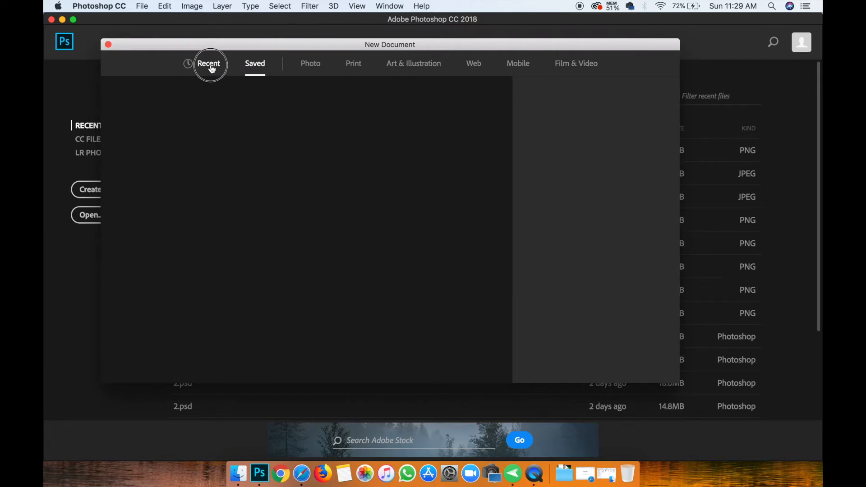
click(209, 63)
click(252, 66)
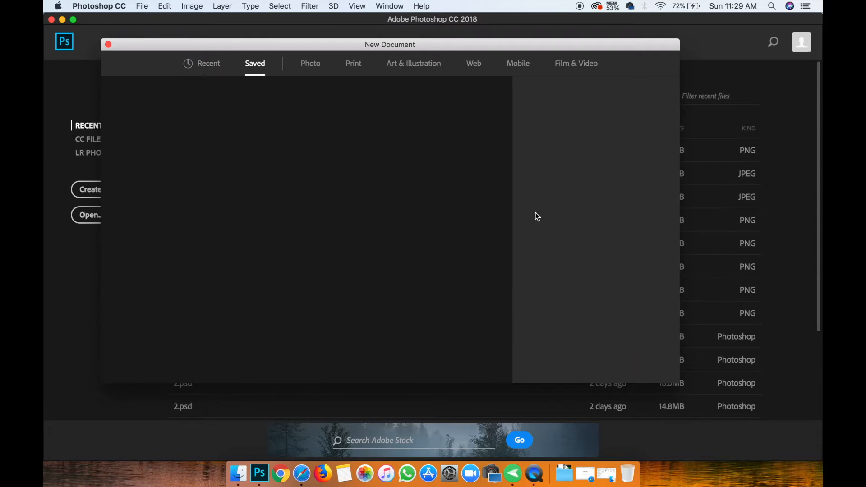
click(199, 66)
click(318, 67)
click(353, 67)
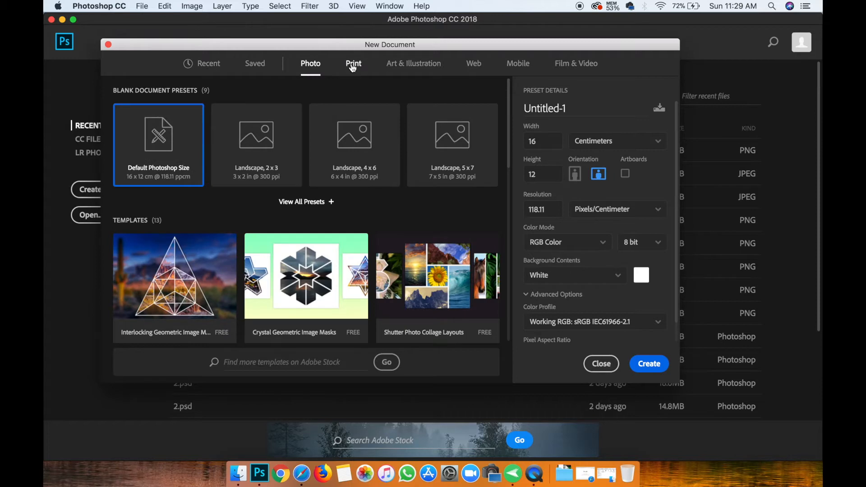
click(408, 64)
click(205, 65)
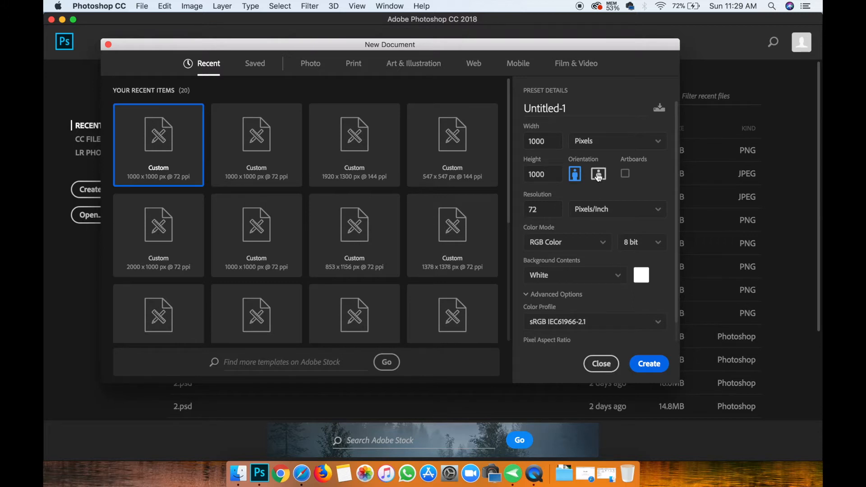
Set the new document's color mode to CMYK Color and its resolution to 300 pixels/inch
click(619, 140)
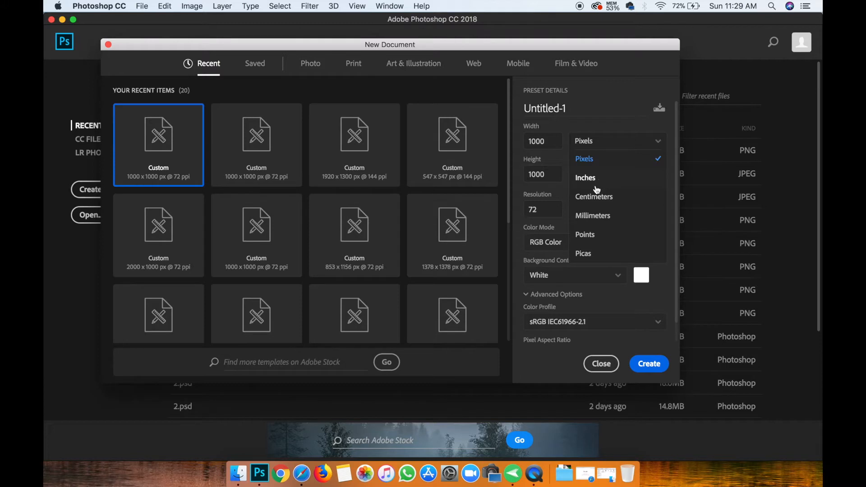
key(Escape)
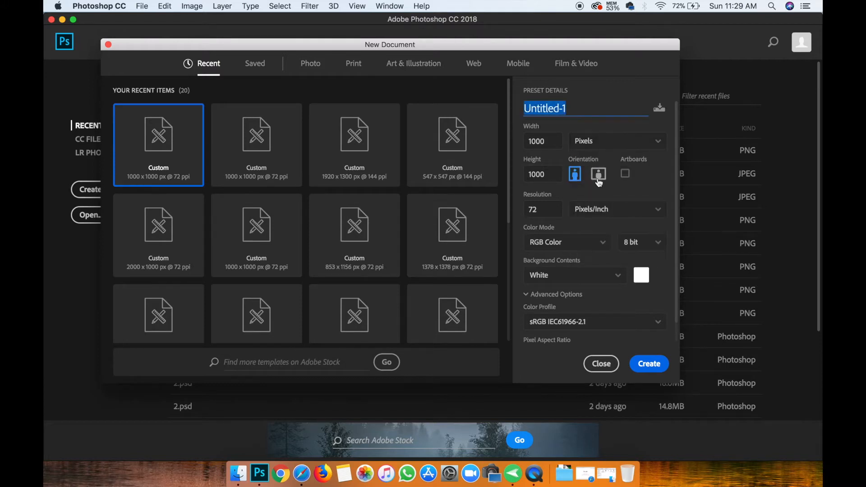
click(544, 211)
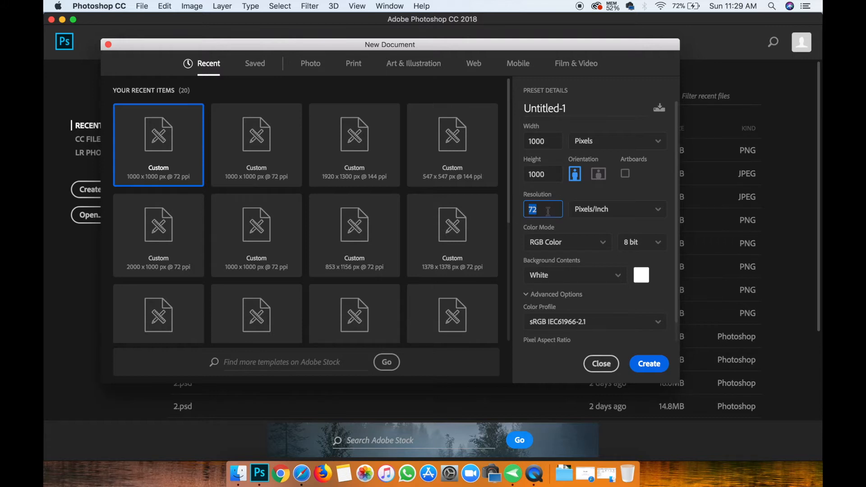
click(561, 244)
click(543, 317)
double_click(534, 209)
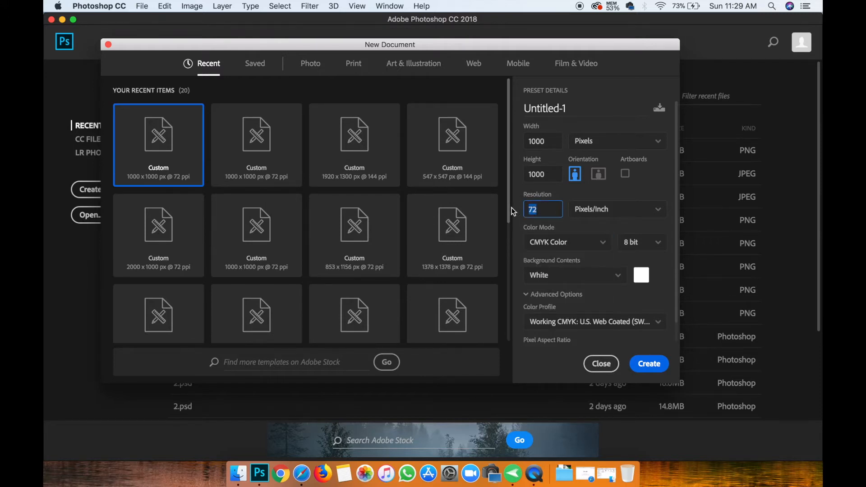
text(300)
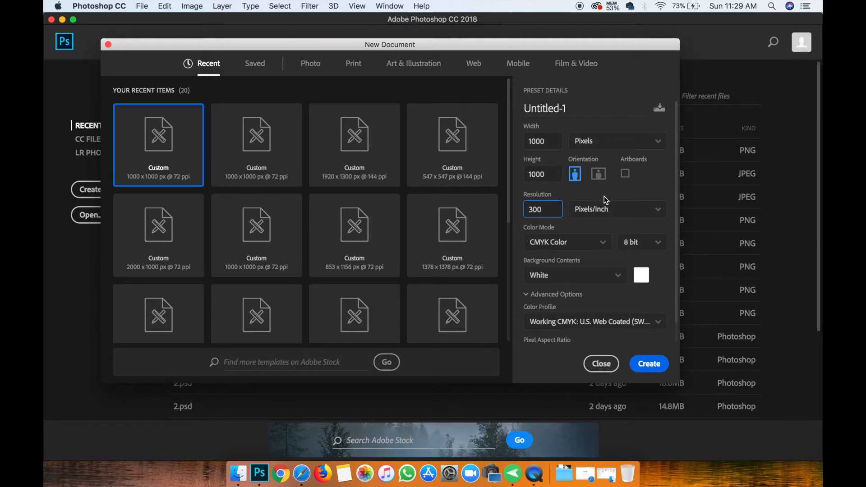
Set the new document's resolution to 72 pixels/inch and its color mode to RGB Color
double_click(524, 208)
key(BackSpace)
click(535, 241)
click(545, 298)
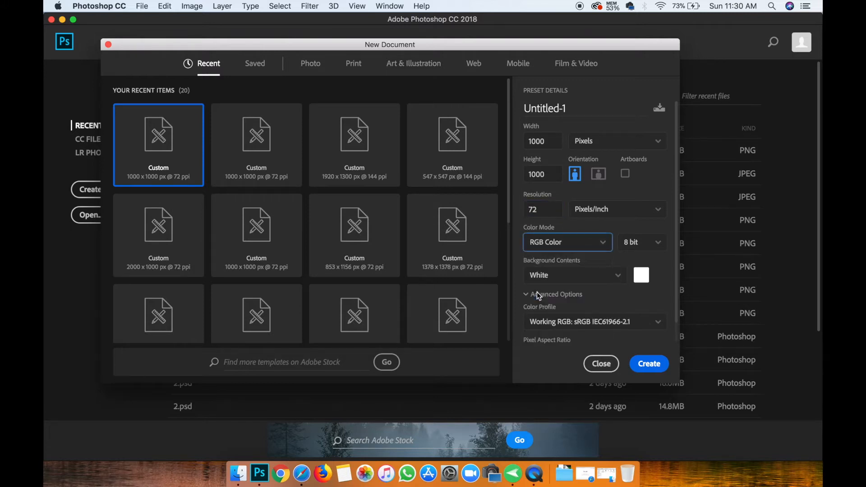
click(608, 209)
click(594, 227)
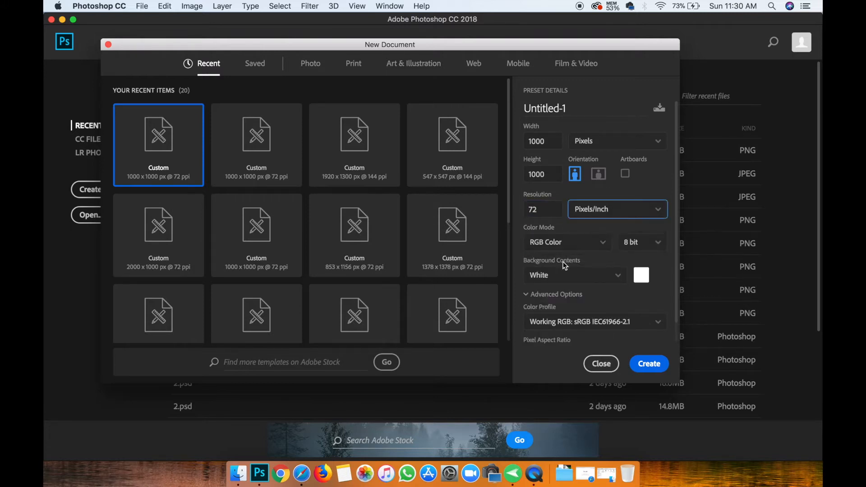
Review the background contents options and color, keep White, and create the 1000 x 1000 pixel document
click(611, 277)
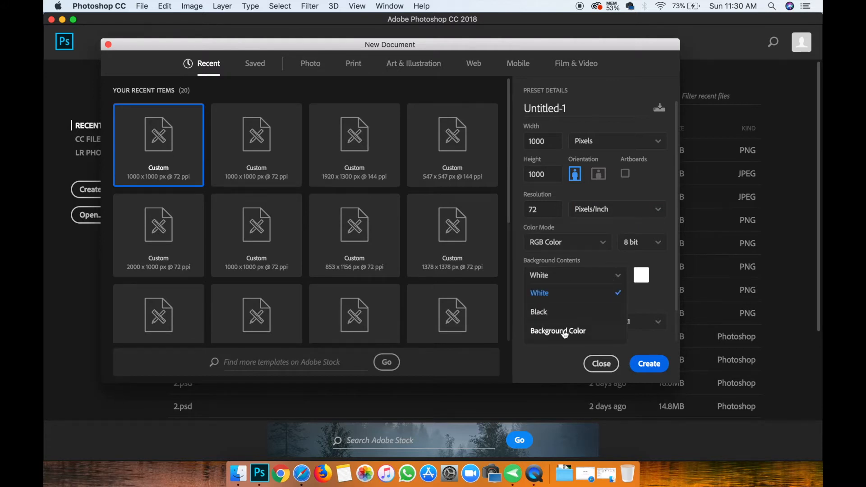
click(642, 275)
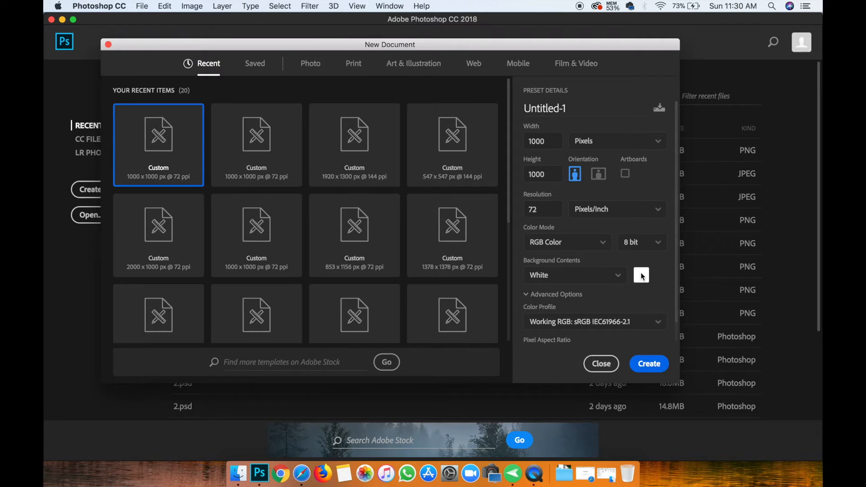
click(641, 275)
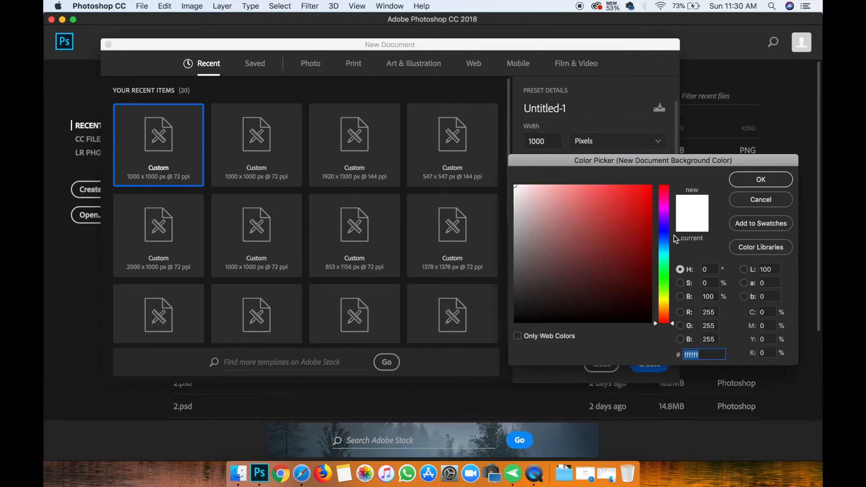
click(752, 203)
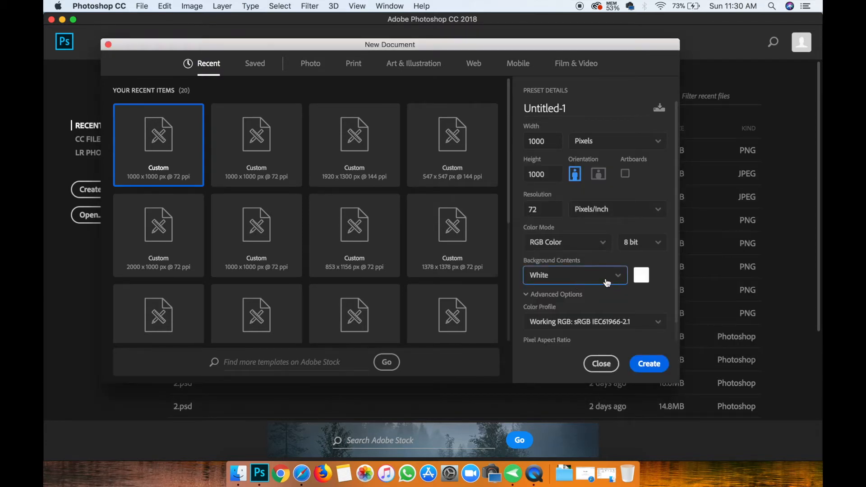
click(546, 279)
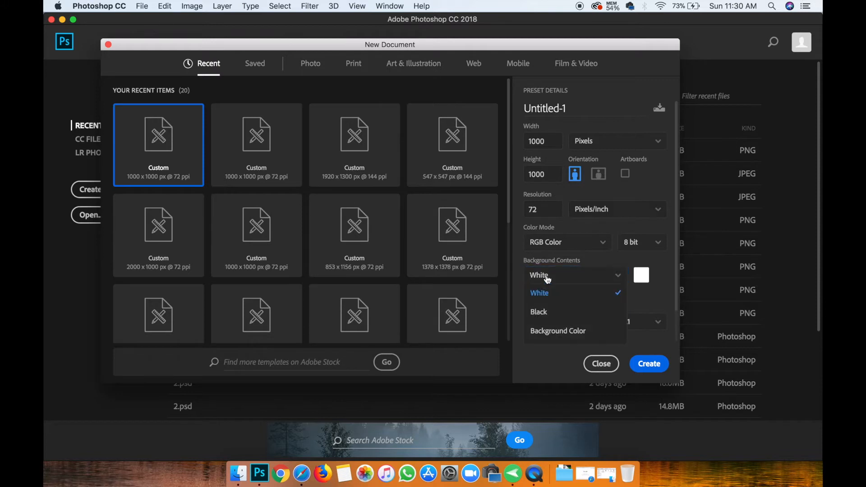
click(547, 279)
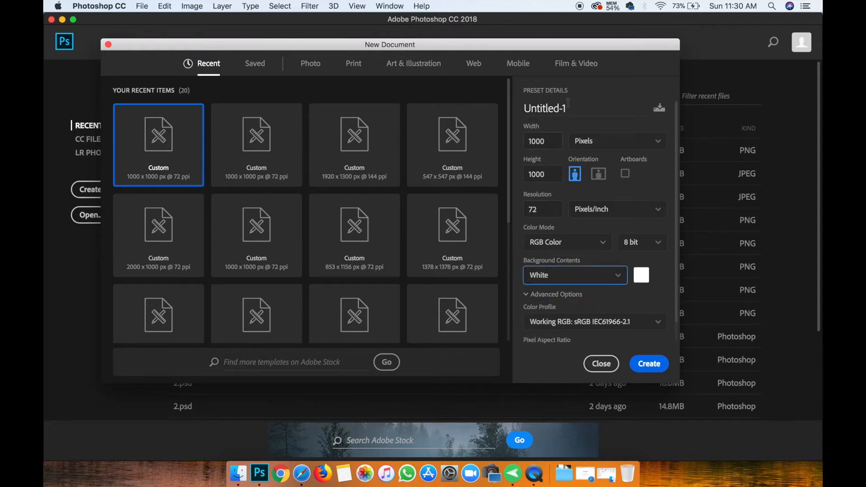
click(649, 368)
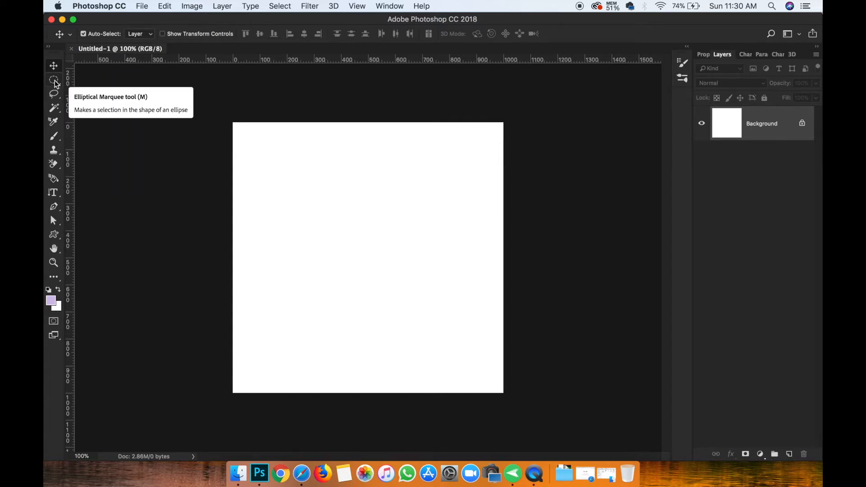
Switch from the Elliptical Marquee to the Rectangular Marquee tool
click(53, 81)
right_click(54, 81)
click(81, 79)
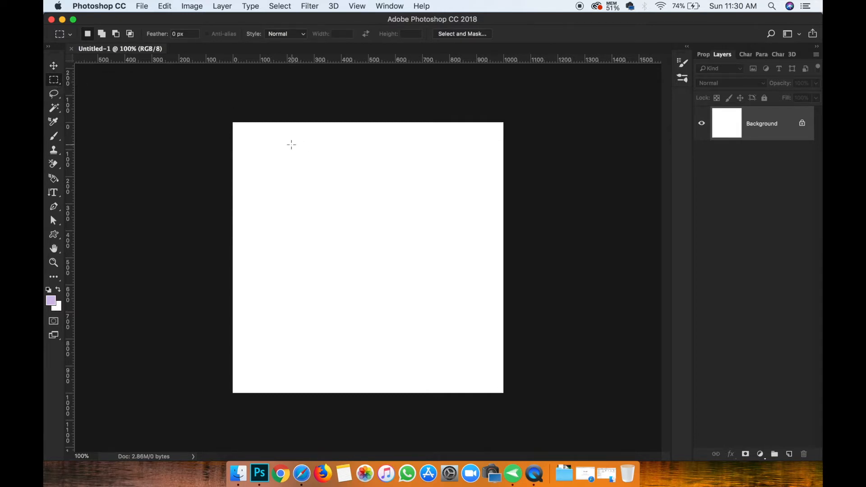
Draw trial rectangular selections on the canvas, one about 664 by 606 px, and deselect them
drag(269, 141, 459, 360)
click(443, 206)
drag(270, 149, 450, 314)
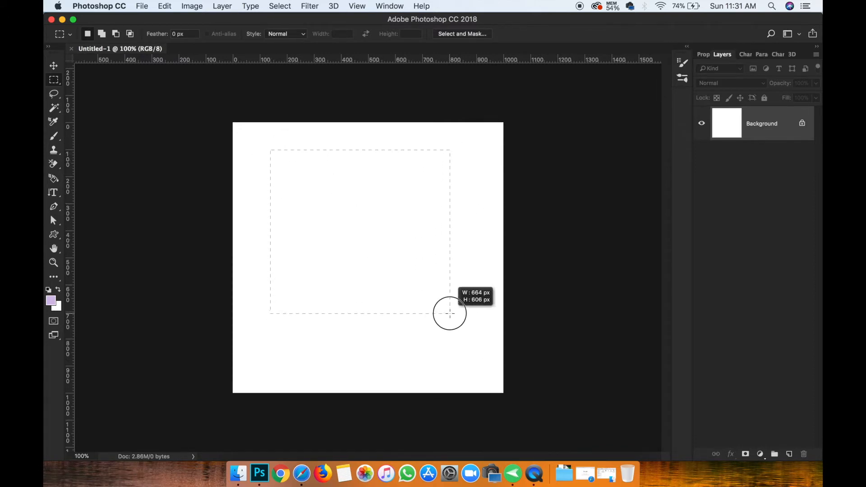
drag(449, 314, 425, 304)
key(ctrl+d)
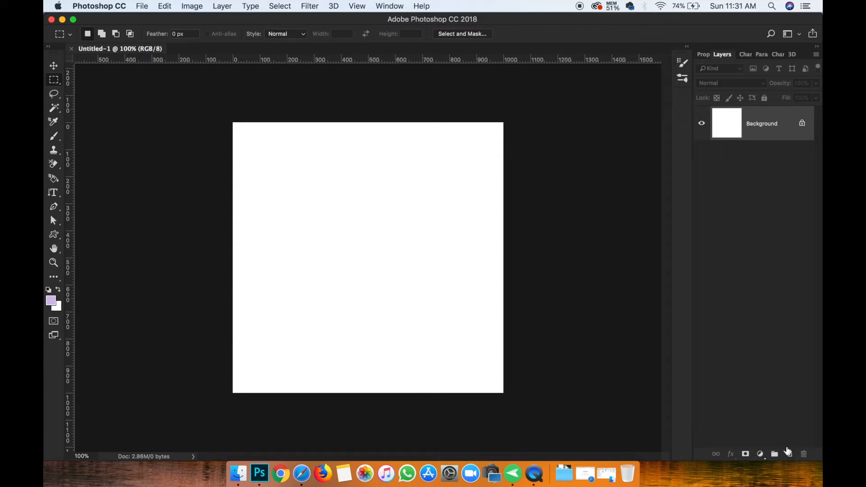
Add a new layer above the background and make a square selection about 730 px wide on the canvas
click(787, 454)
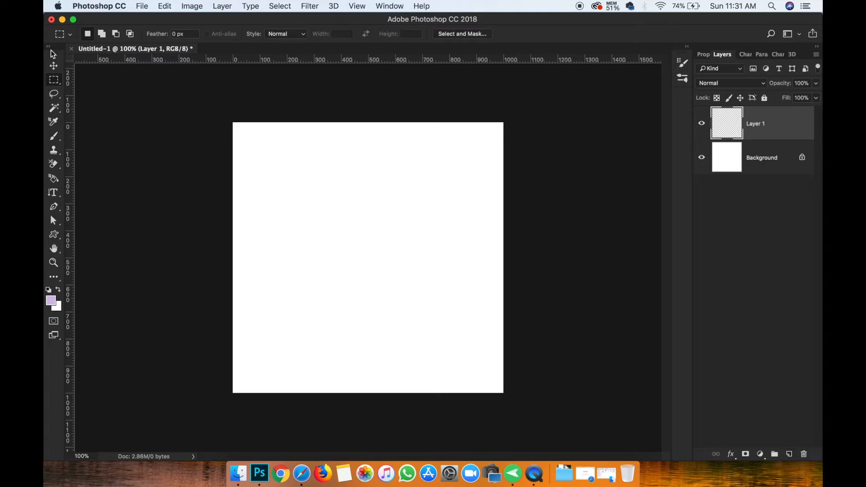
drag(253, 149, 483, 348)
Set the foreground color to the blue #119dd8
click(51, 301)
click(58, 307)
click(641, 206)
drag(663, 316, 661, 246)
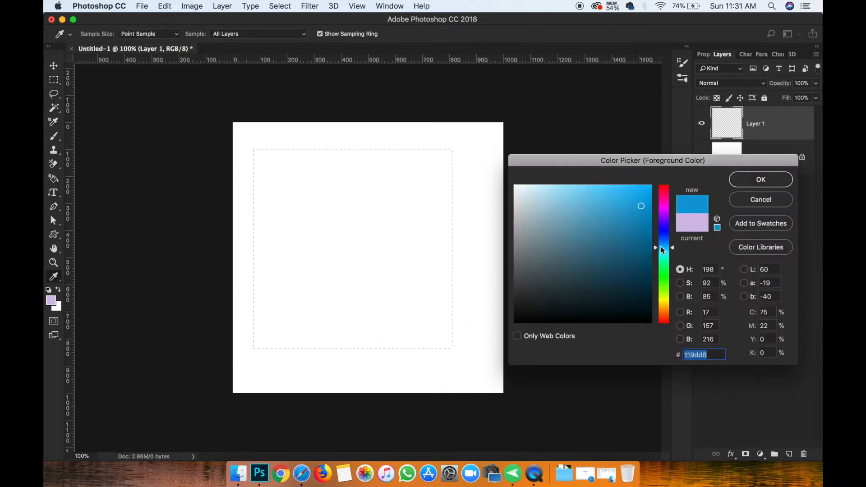
click(780, 179)
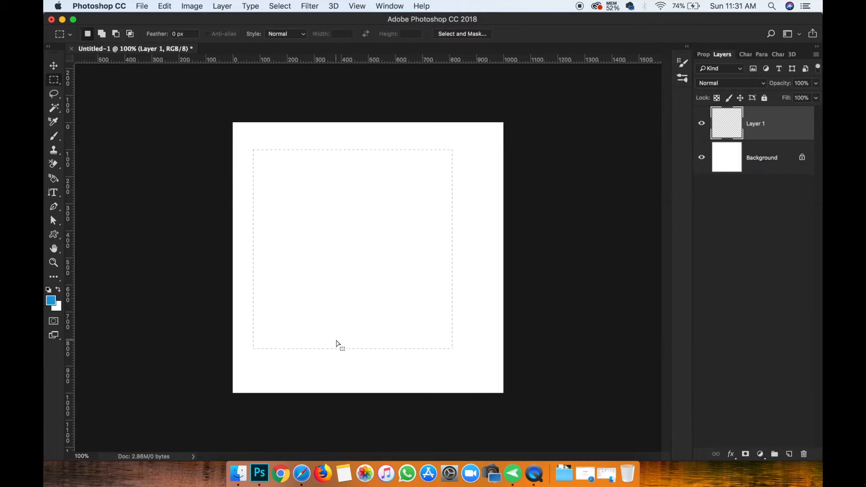
Fill the square selection on Layer 1 with the blue foreground color, and replace it with the white background color
key(alt+BackSpace)
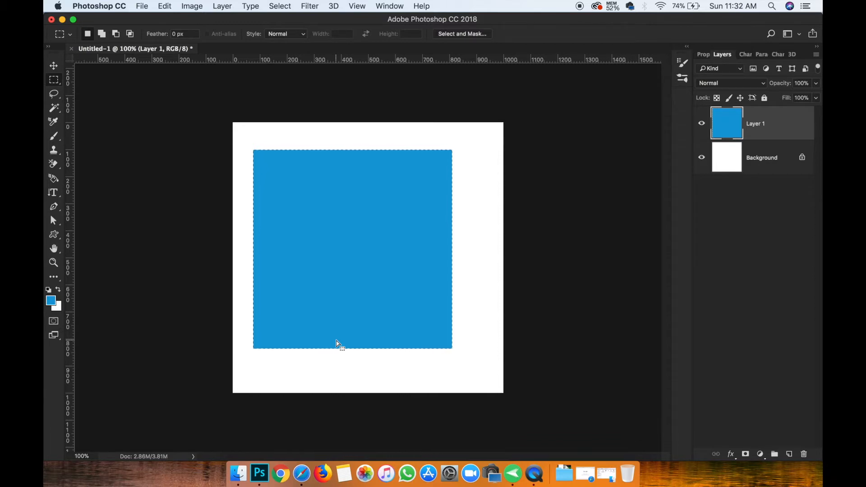
key(Delete)
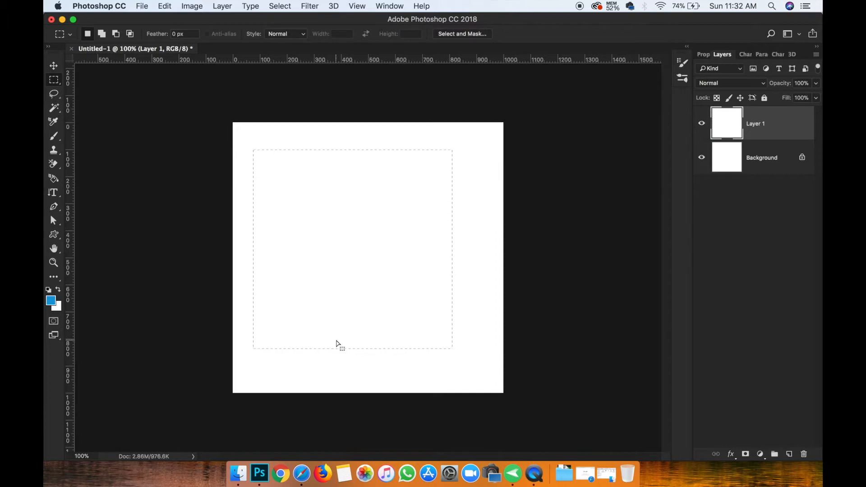
Undo the white fill of the square selection and hide Layer 1
key(super+z)
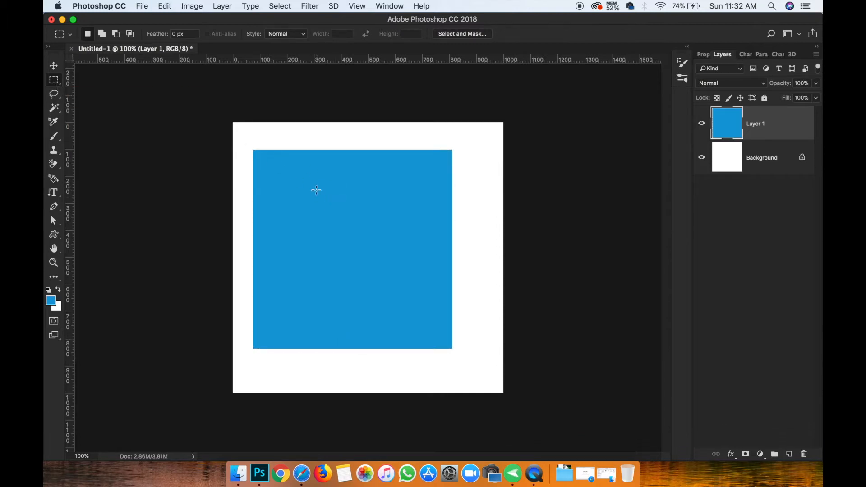
click(696, 123)
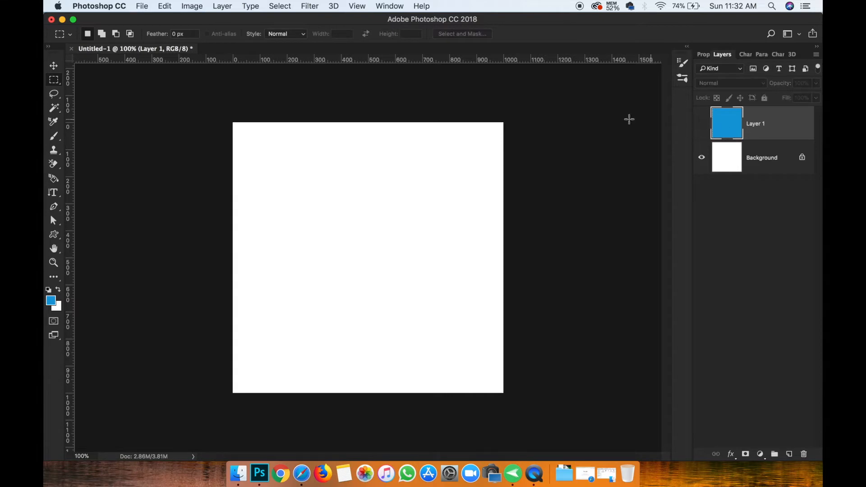
Make a circular selection about 630 px wide with the Elliptical Marquee tool and fill it with the blue foreground color on a new layer
right_click(54, 80)
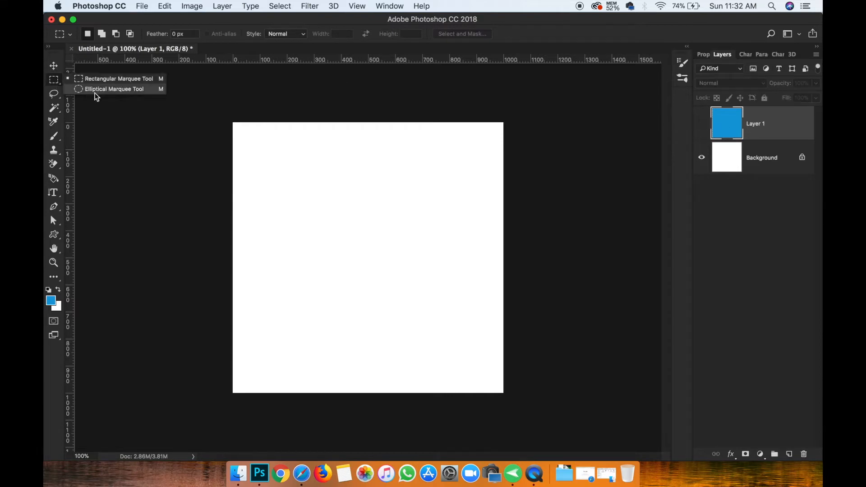
click(93, 89)
drag(297, 153, 468, 334)
key(alt+BackSpace)
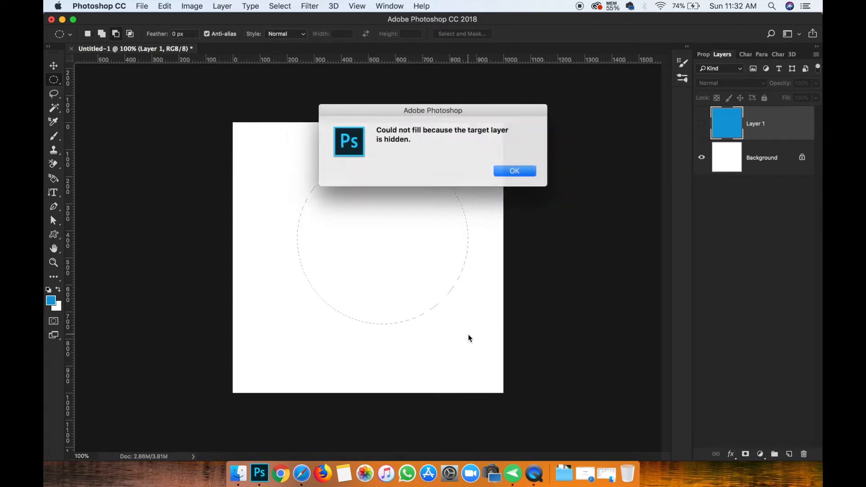
key(Return)
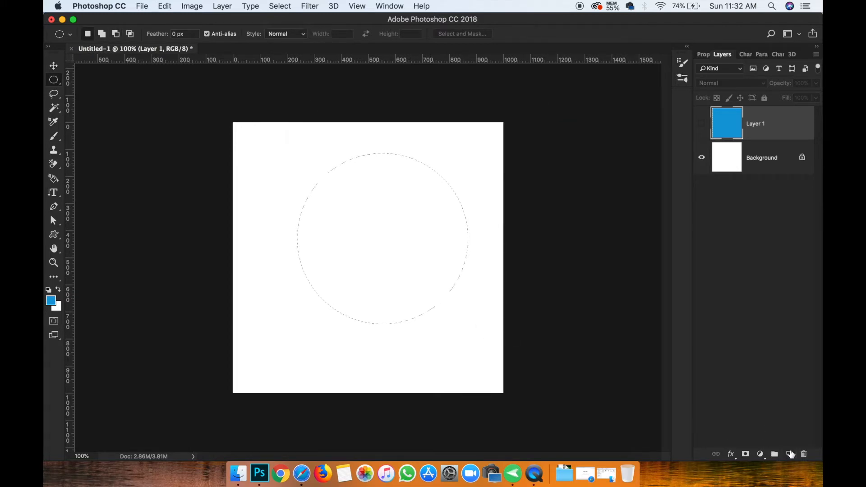
click(789, 453)
key(alt+BackSpace)
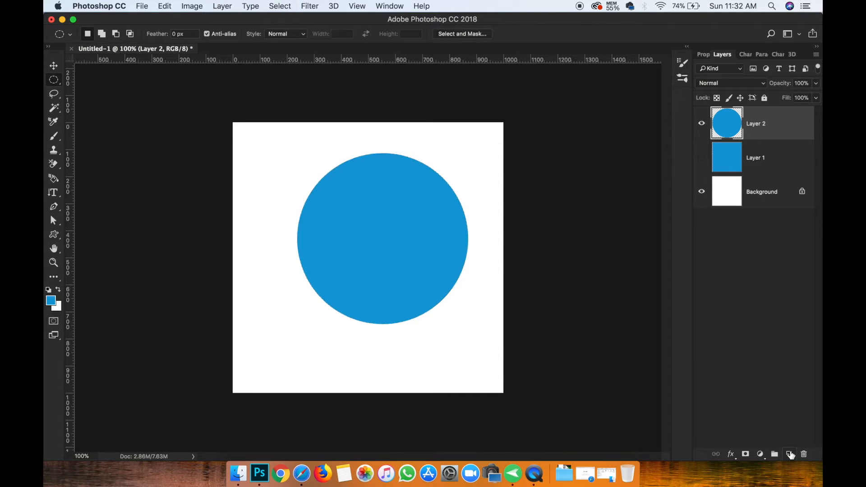
Move the blue circle up to the canvas's upper edge, and make Layer 1 visible and active
key(v)
drag(372, 239, 377, 193)
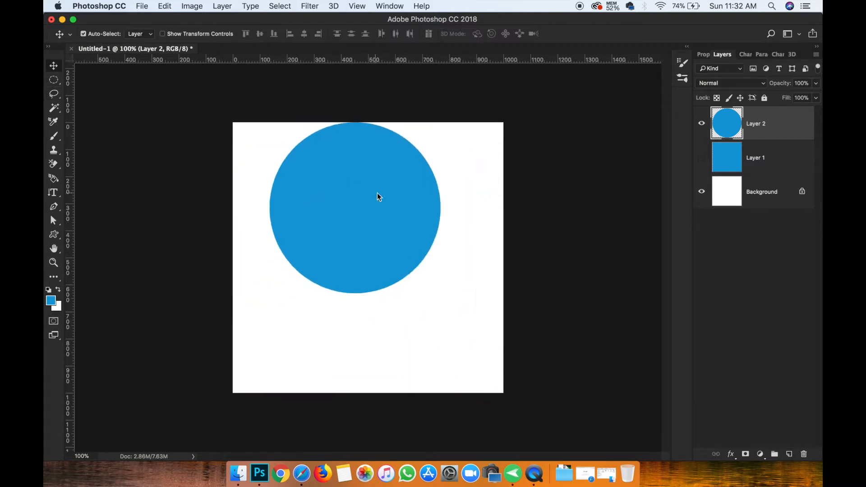
click(701, 157)
click(766, 158)
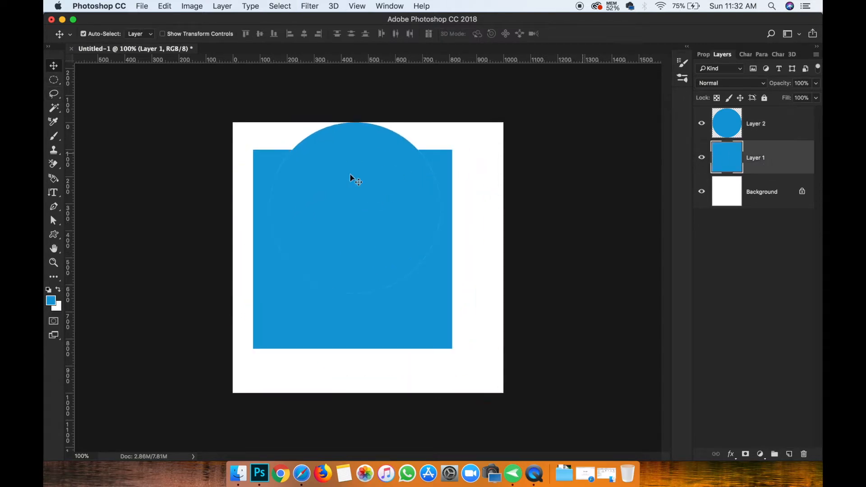
Apply a dark navy Color Overlay at 100% opacity to the square on Layer 1
double_click(725, 160)
click(257, 243)
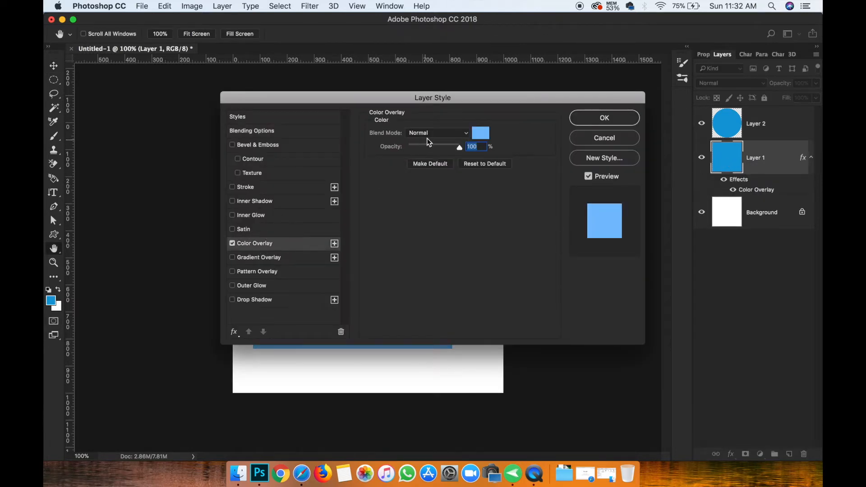
click(480, 133)
click(590, 287)
click(758, 181)
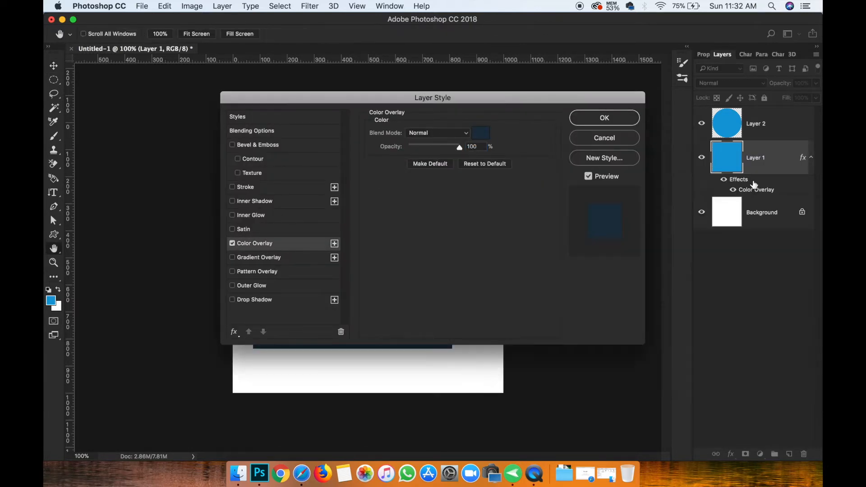
click(629, 125)
Reposition the circle and the dark square on the canvas so they overlap, keeping Auto-Select set to Layer
drag(347, 275, 335, 311)
drag(346, 215, 380, 248)
mouse_move(272, 161)
mouse_down()
mouse_move(318, 171)
mouse_move(289, 155)
mouse_up()
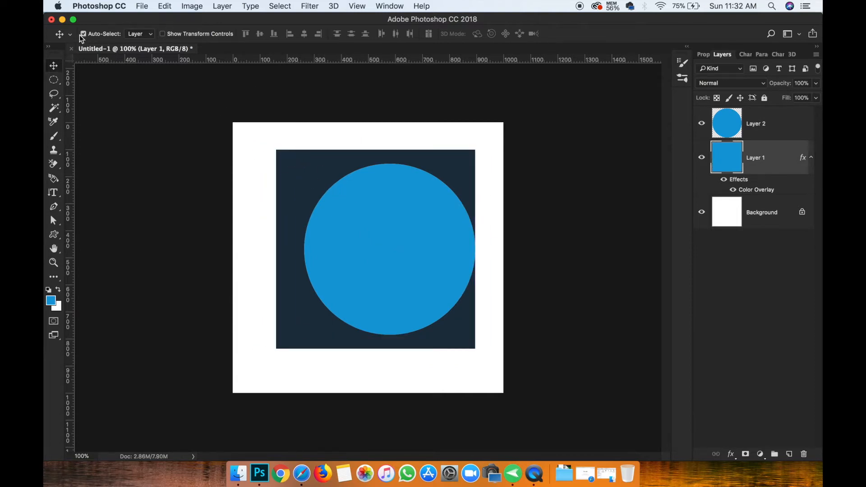
click(145, 36)
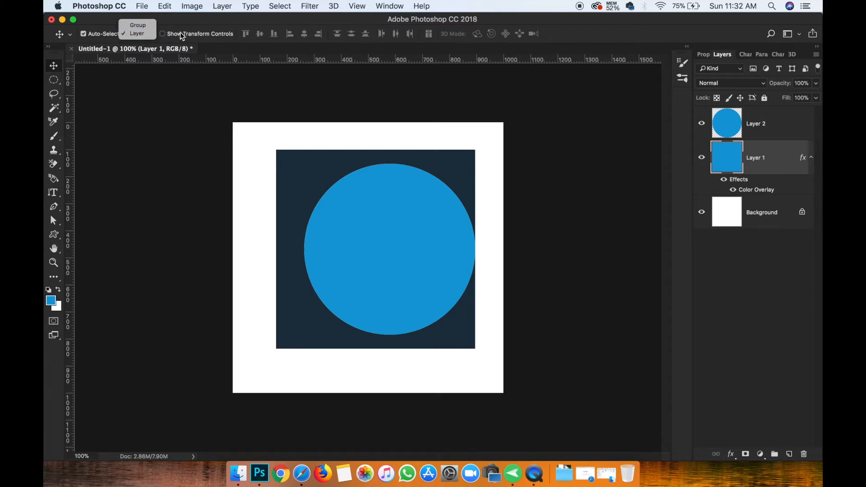
click(148, 35)
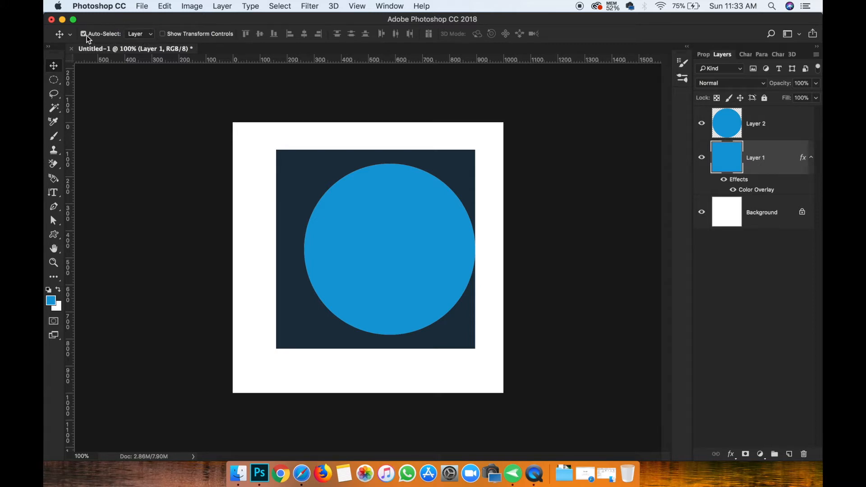
Turn off Auto-Select and move the circle over the square with Layer 2 as the active layer
drag(367, 210, 390, 208)
click(744, 126)
drag(299, 208, 278, 205)
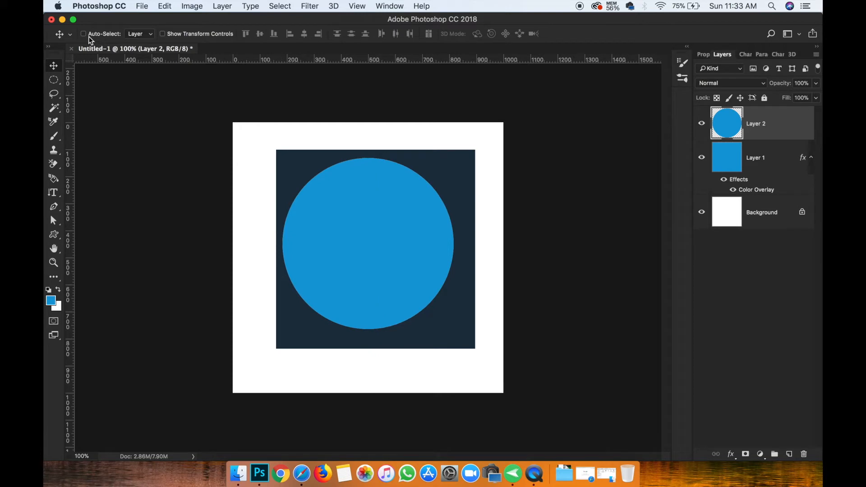
Turn Auto-Select back on and reposition the circle and the square directly, leaving the circle overhanging the square's left edge
click(292, 169)
click(394, 227)
drag(467, 161, 446, 152)
drag(390, 194, 363, 209)
drag(346, 158, 361, 176)
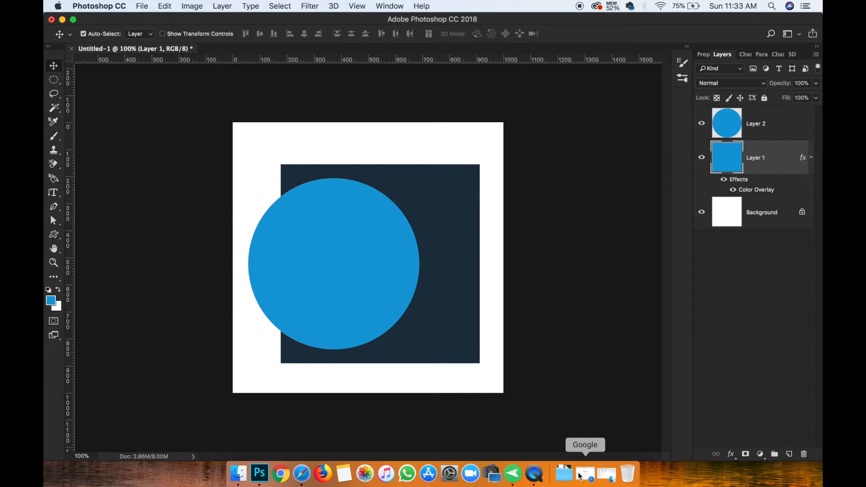
Open the casual-fashion-trends-2013 wallpaper photo from the photoshop tools folder in Finder and convert its Background into an ordinary layer
click(607, 474)
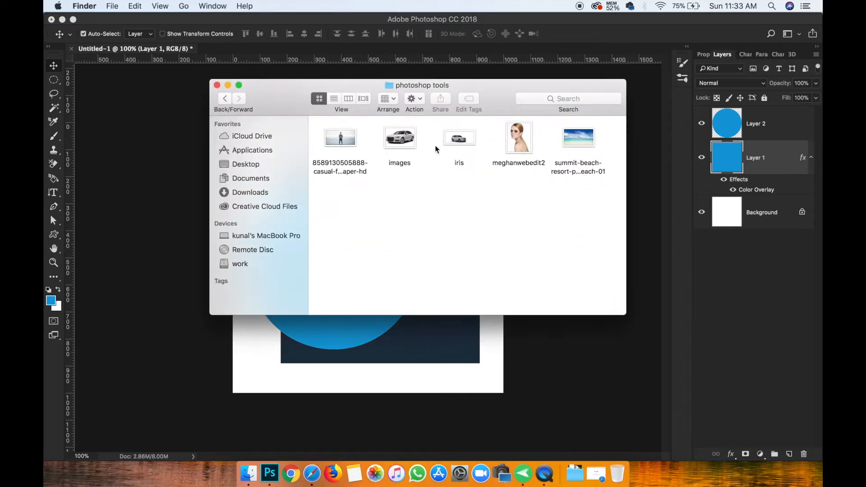
drag(337, 138, 276, 477)
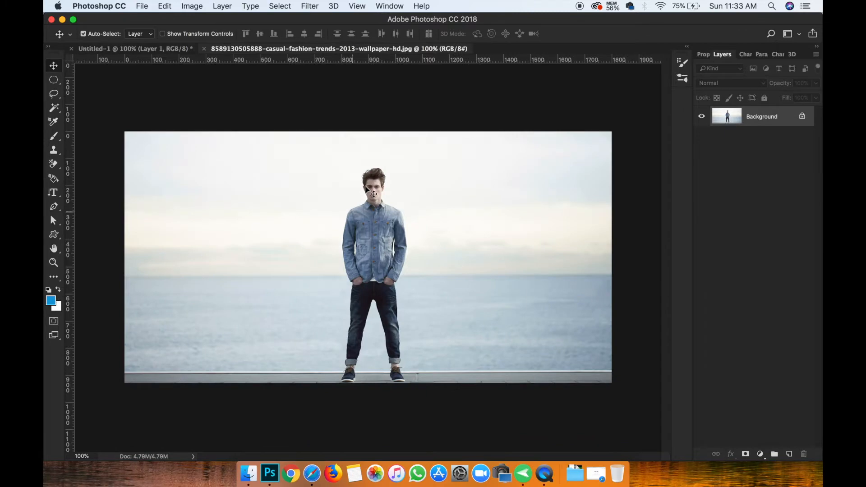
key(super+plus)
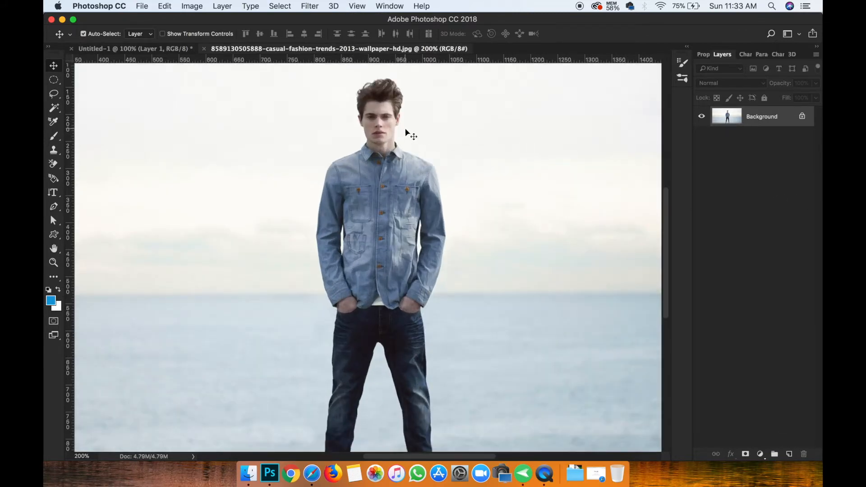
double_click(731, 120)
click(522, 201)
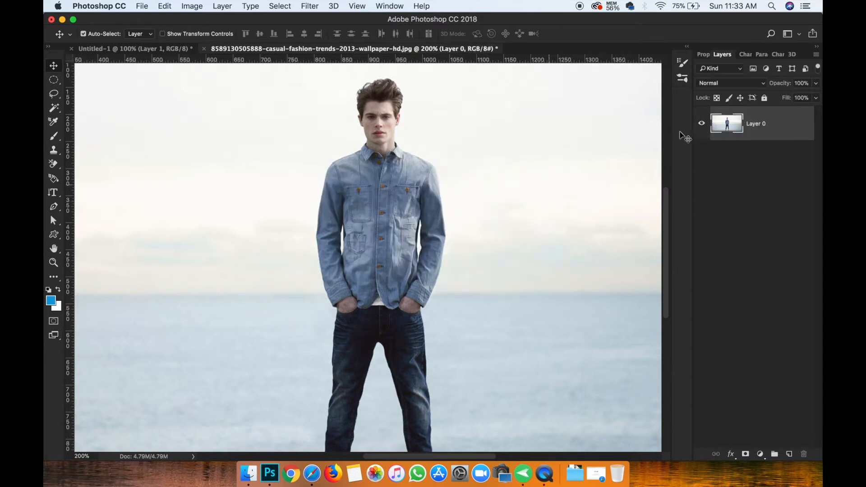
Lock all of Layer 0, try to edit its layer style, and unlock it
click(766, 99)
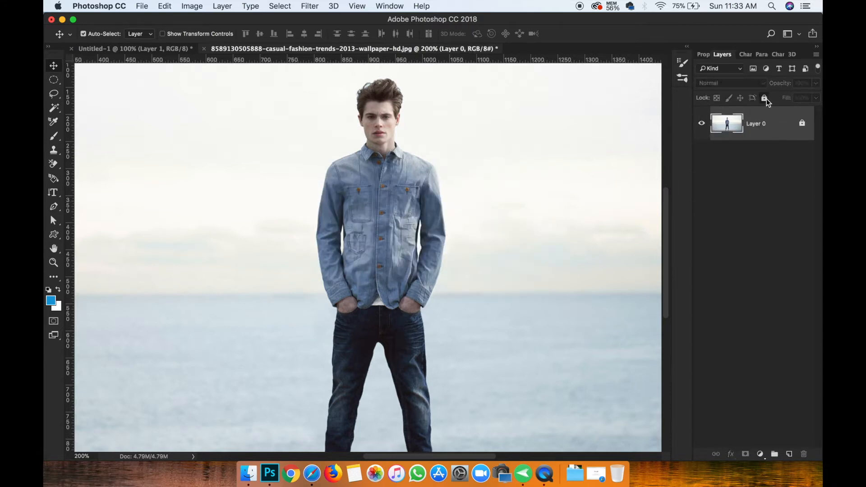
double_click(726, 121)
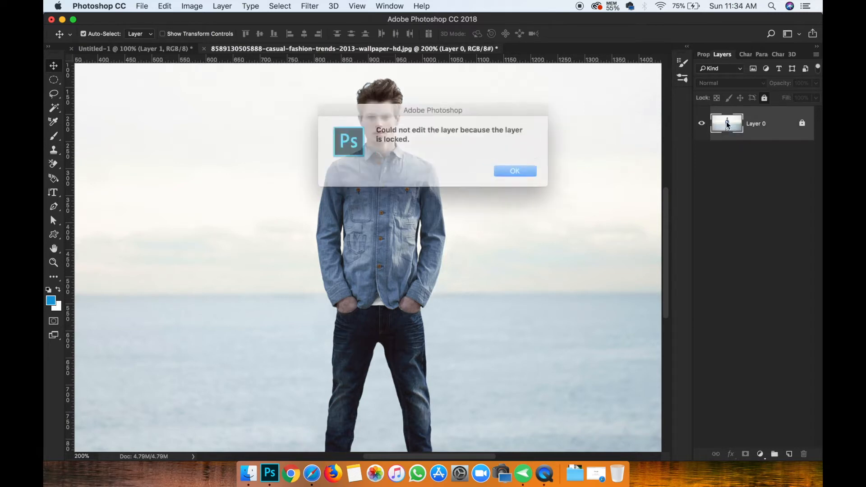
click(505, 172)
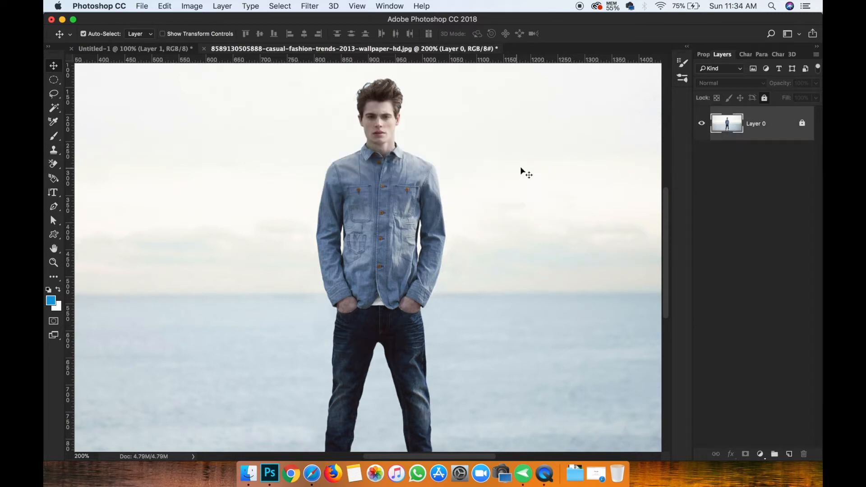
click(764, 98)
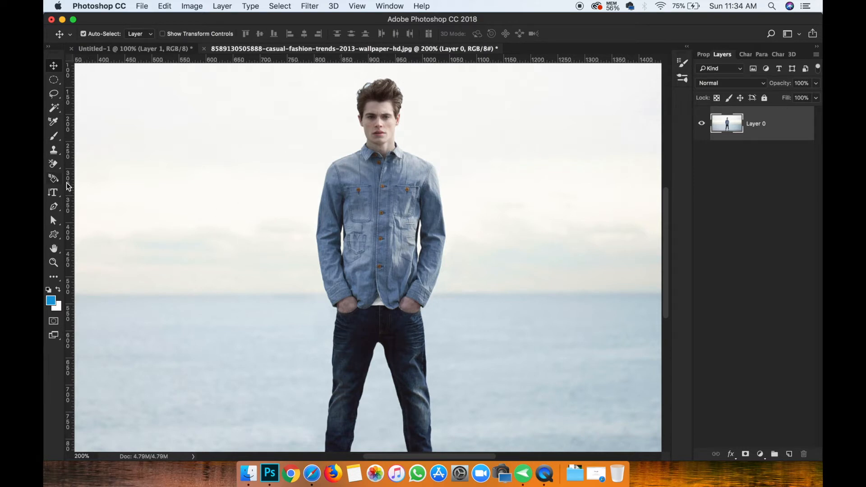
Trace trial freehand Lasso selections around the man's hair and head, and deselect them
click(53, 95)
scroll(353, 190, up, 10)
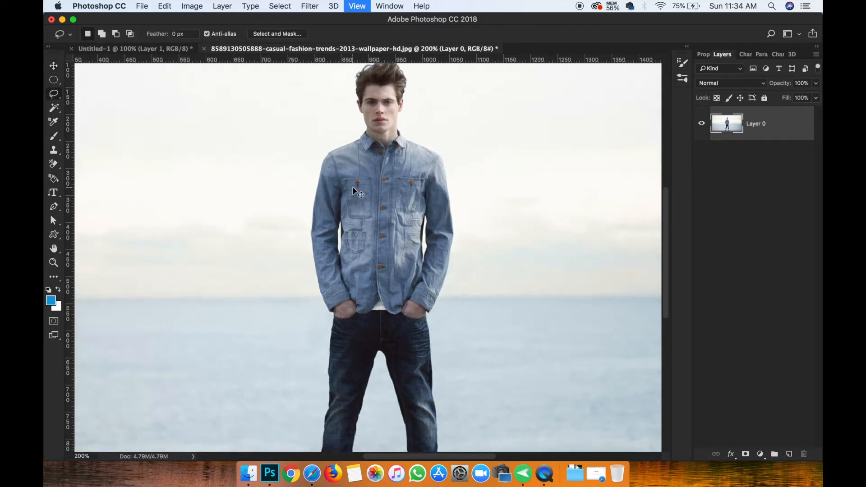
scroll(353, 190, up, 5)
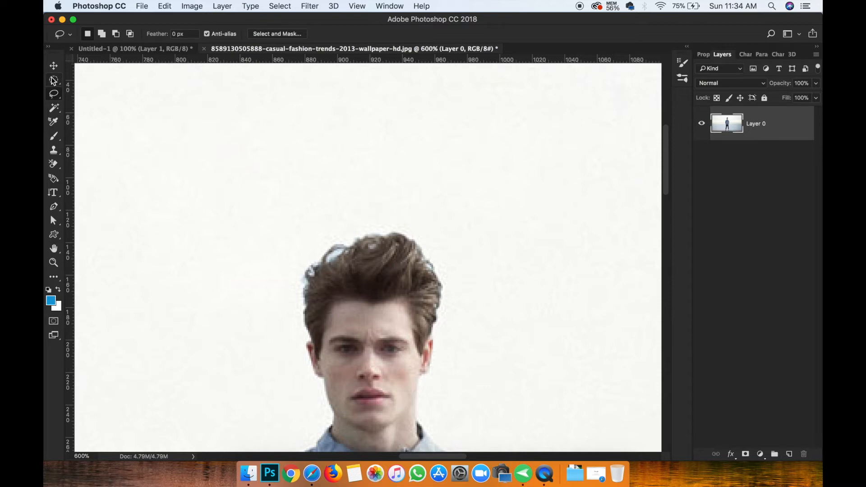
mouse_move(314, 345)
mouse_down()
mouse_move(307, 265)
mouse_move(310, 276)
mouse_move(335, 240)
mouse_move(351, 249)
mouse_up()
key(super+c)
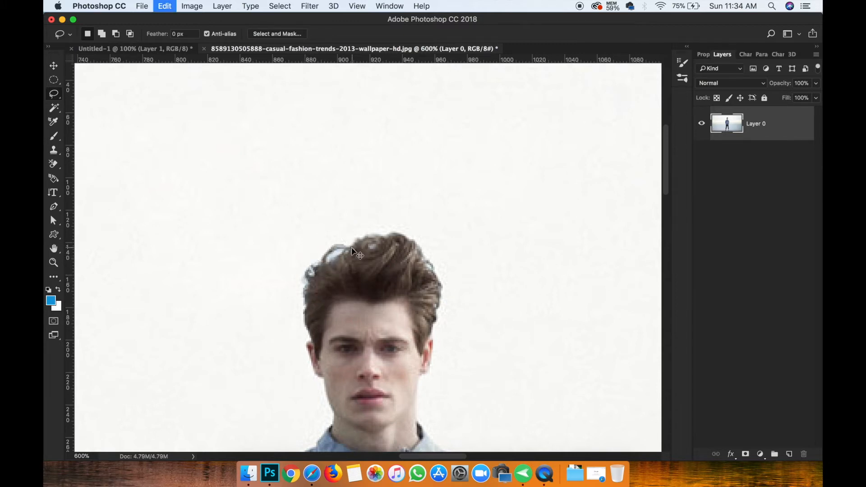
mouse_move(301, 337)
mouse_down()
mouse_move(306, 274)
mouse_move(318, 256)
mouse_move(357, 251)
mouse_move(383, 234)
mouse_move(424, 249)
mouse_move(443, 305)
mouse_move(417, 408)
mouse_move(397, 431)
mouse_move(338, 422)
mouse_move(304, 343)
mouse_move(311, 336)
mouse_up()
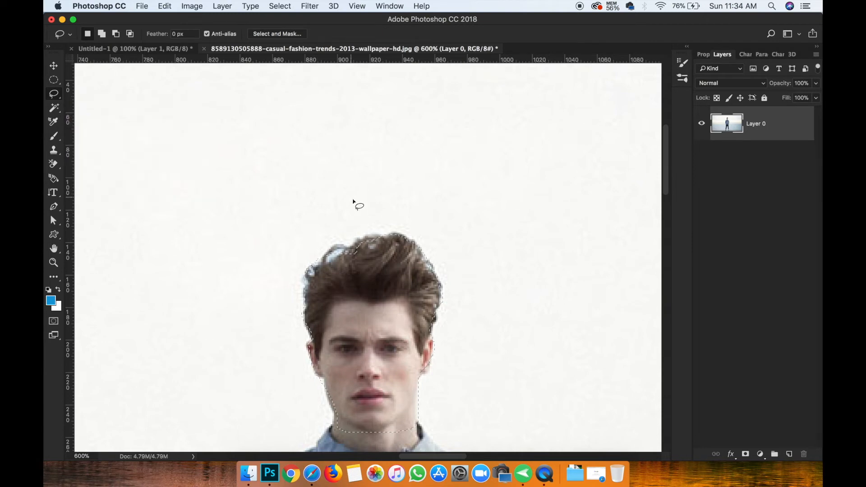
mouse_move(307, 189)
mouse_down()
mouse_move(396, 195)
mouse_move(339, 314)
mouse_move(325, 158)
mouse_move(318, 172)
mouse_up()
key(super+d)
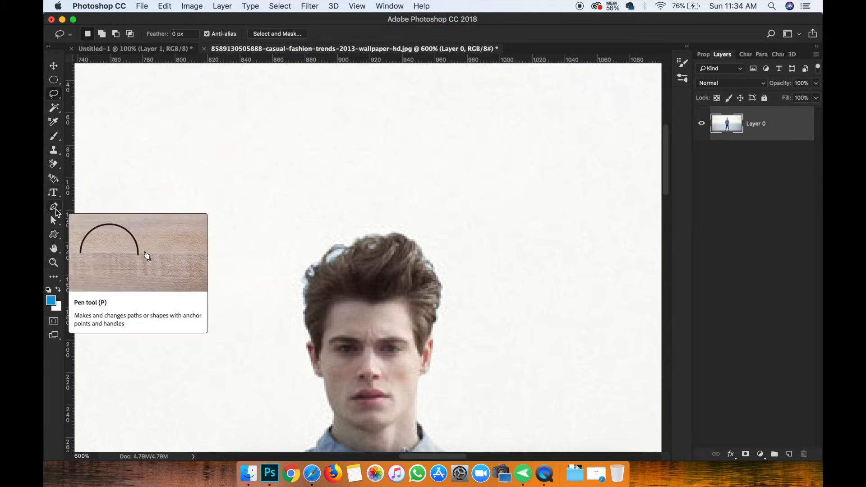
Start a Pen tool path just above the ear on the left side of the man's head, curving up along the hairline
drag(56, 212, 86, 209)
key(super+equal)
key(super+equal)
key(super+equal)
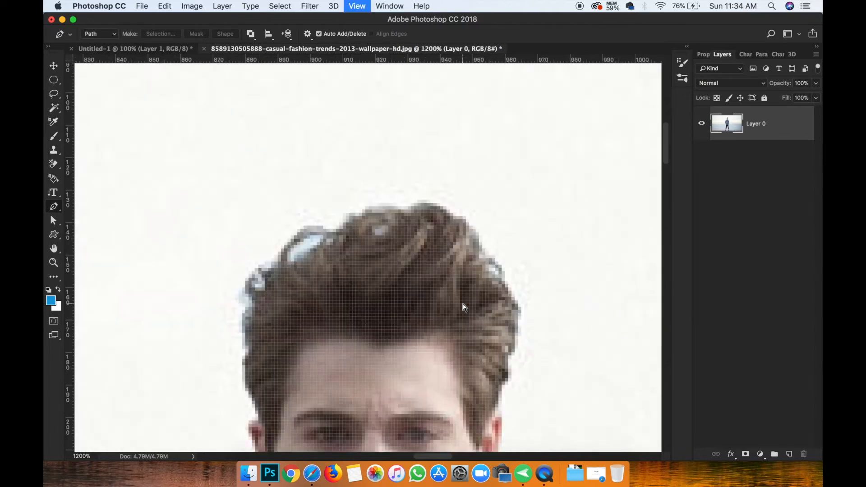
click(270, 270)
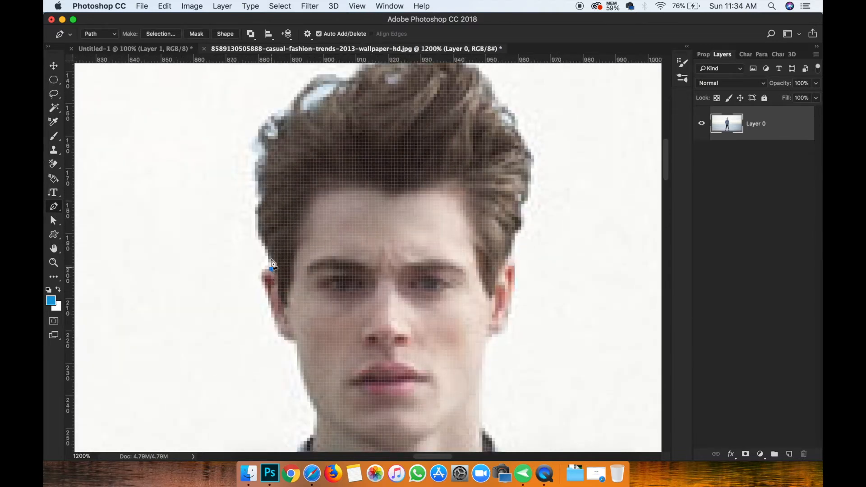
drag(271, 247, 259, 199)
key(super+plus)
key(super+plus)
key(super+plus)
key(super+minus)
key(super+minus)
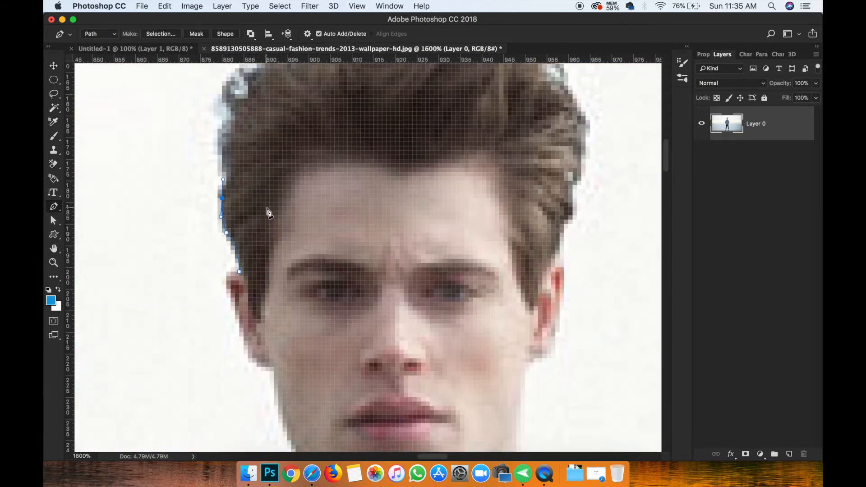
Continue the pen path up the outer left edge of the man's hair to the curls near the crown
drag(222, 180, 225, 151)
click(226, 155)
click(231, 120)
click(225, 98)
click(226, 90)
click(239, 81)
scroll(248, 97, up, 5)
click(256, 166)
click(266, 156)
drag(273, 139, 287, 133)
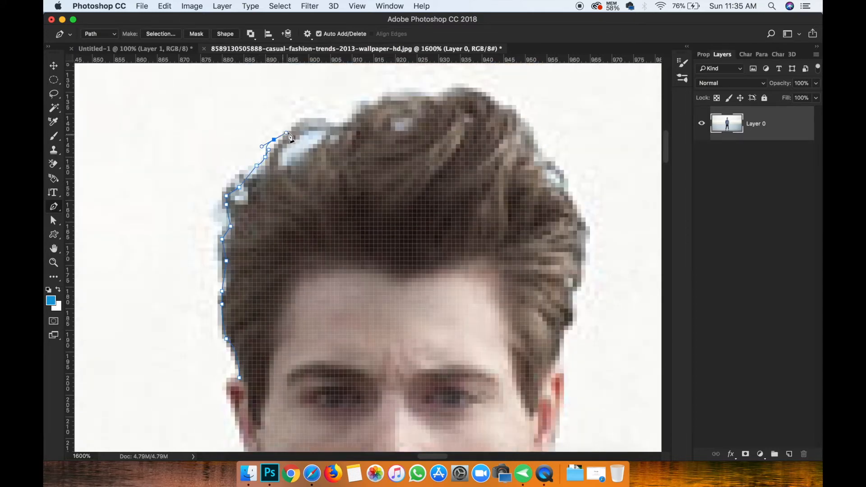
Extend the pen path across the top of the man's hair to its right side and end the path
click(322, 122)
click(343, 122)
click(356, 118)
click(377, 105)
click(399, 100)
drag(420, 99, 438, 98)
scroll(451, 99, down, 3)
click(511, 105)
click(517, 114)
click(509, 149)
drag(477, 153, 402, 172)
key(Return)
Start a new pen path below the man's left-hand ear and trace the jaw, neck and shirt collar
scroll(327, 226, down, 9)
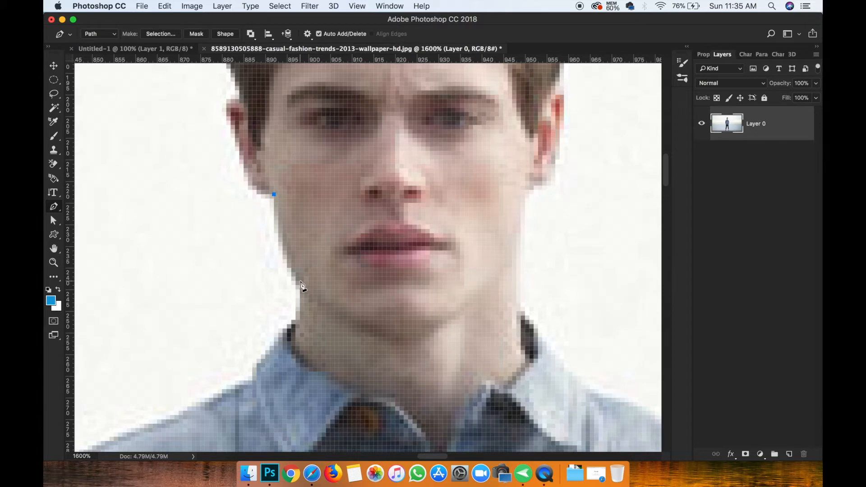
drag(299, 281, 324, 310)
click(300, 316)
click(287, 329)
click(260, 358)
click(252, 376)
Continue the pen path along the shoulder with a curved segment, remove its outgoing handle and adjust the incoming handle to fit the shirt edge
scroll(252, 381, left, 5)
scroll(253, 381, down, 4)
scroll(254, 381, left, 2)
click(380, 287)
click(341, 310)
drag(172, 391, 138, 437)
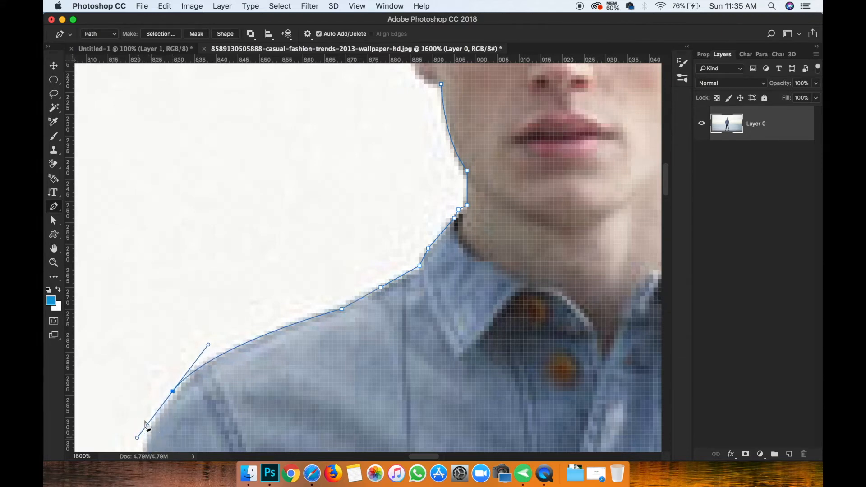
alt+click(174, 392)
drag(210, 344, 256, 326)
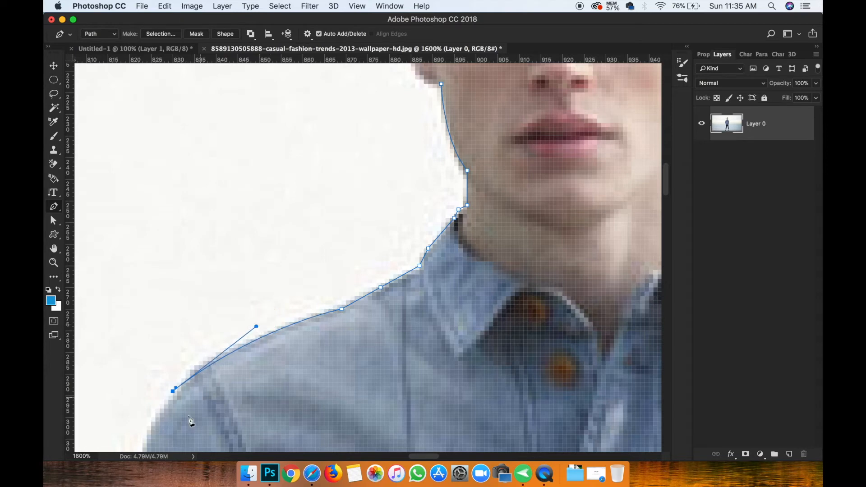
Extend the pen path down the outer shoulder and reposition the two mid-shoulder anchor points to follow the shirt edge
click(146, 430)
mouse_move(343, 313)
mouse_down()
mouse_move(308, 327)
mouse_move(333, 314)
mouse_up()
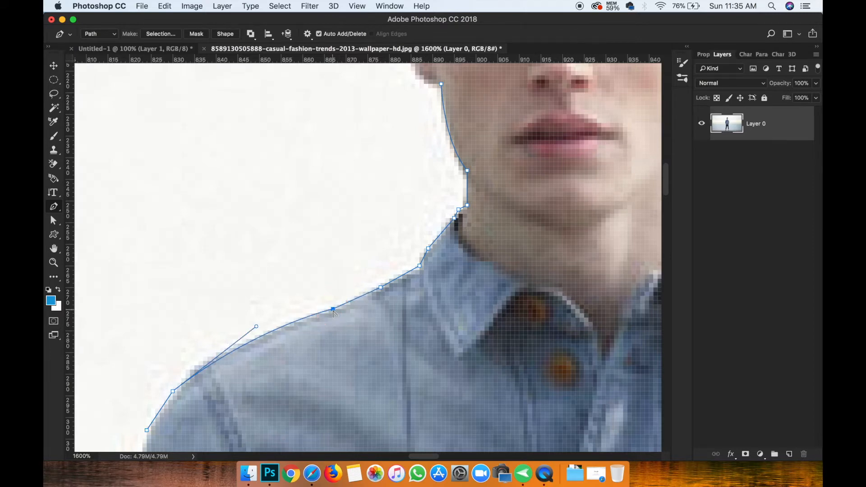
click(53, 221)
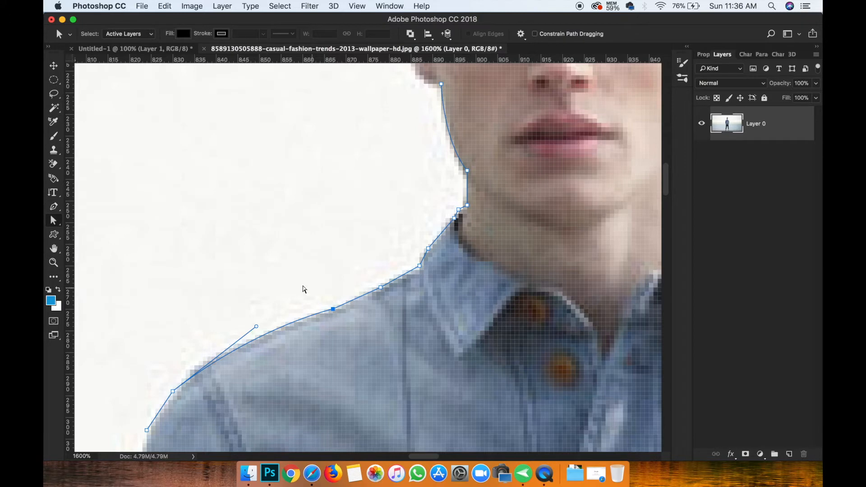
drag(303, 284, 406, 384)
mouse_move(383, 285)
mouse_down()
mouse_move(369, 288)
mouse_move(371, 297)
mouse_up()
scroll(228, 300, down, 5)
scroll(229, 300, left, 2)
key(super+minus)
key(super+minus)
key(super+minus)
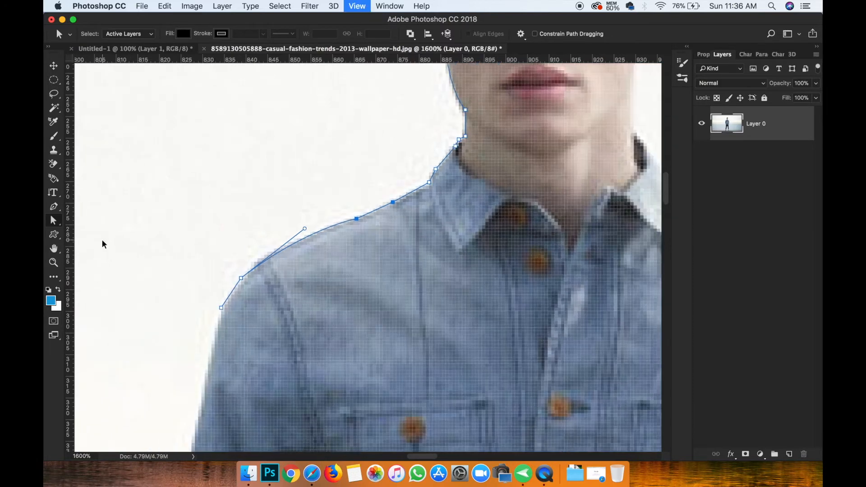
click(58, 208)
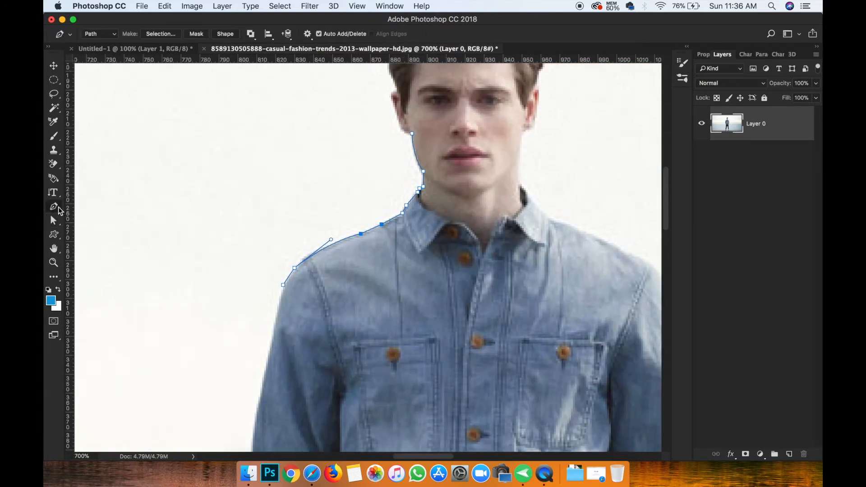
drag(249, 292, 187, 267)
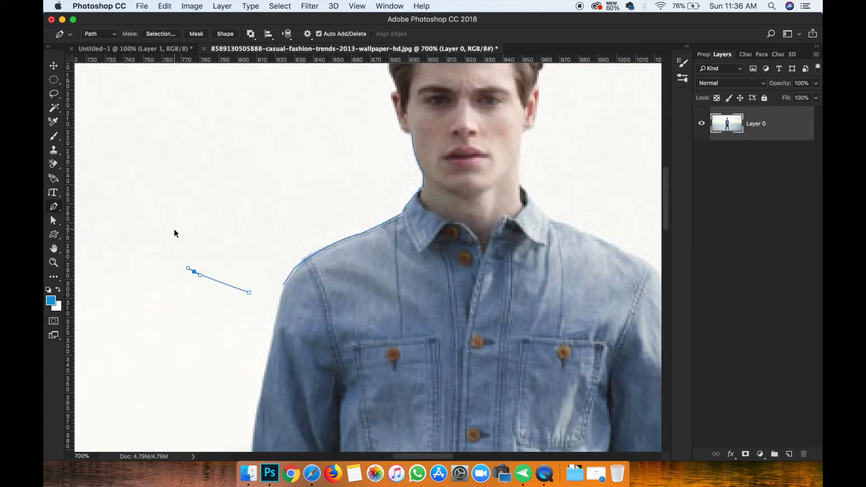
key(super+z)
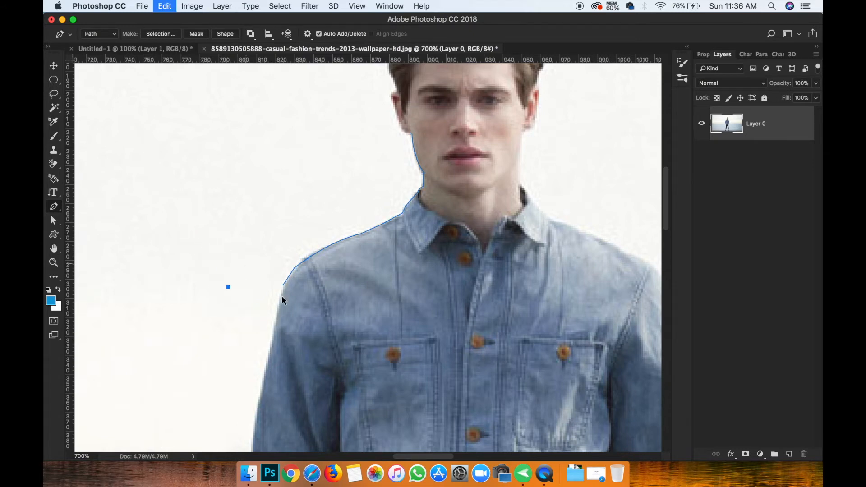
Continue the path from the shoulder through the background towards the ear, convert it to a selection, delete its contents and deselect
click(282, 284)
click(221, 262)
click(219, 249)
click(219, 224)
click(301, 156)
click(367, 145)
key(super+Return)
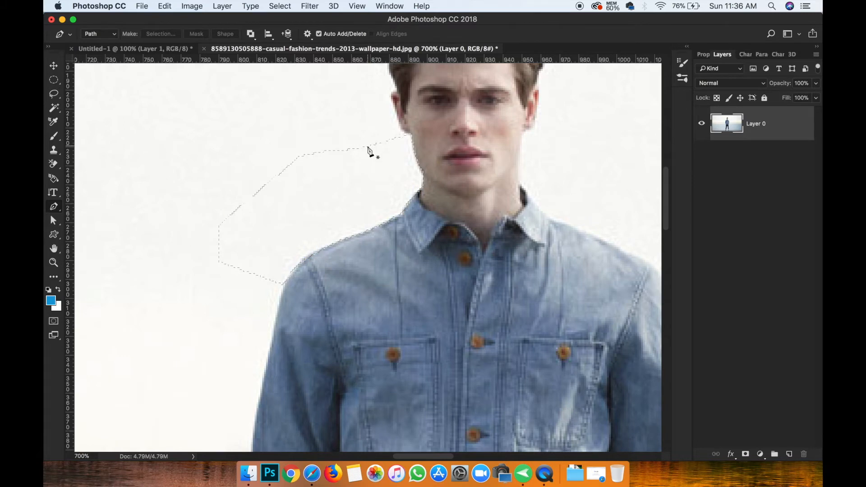
key(Delete)
key(super+d)
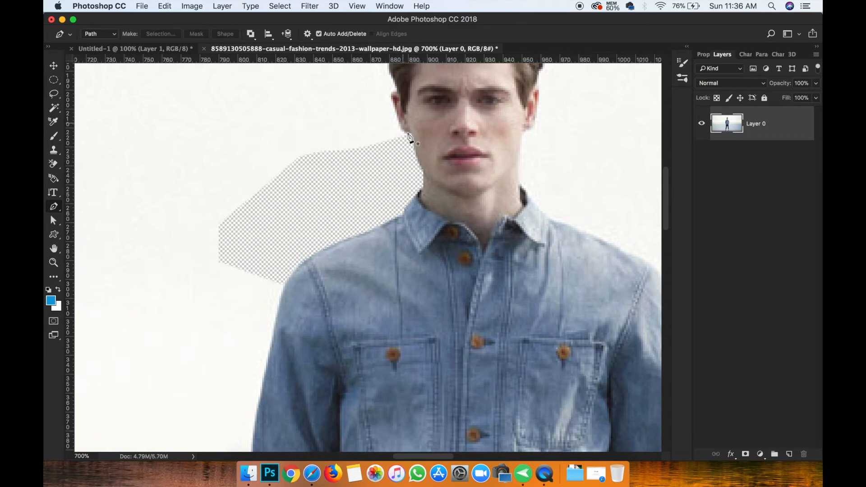
Undo the deletion of the background area beside the shoulder and clear the restored selection
key(super+alt+z)
key(super+alt+z)
key(super+d)
Choose the Brush tool and set its tip to an angle of -33° and a size of 121 px
key(super+minus)
key(super+minus)
key(super+minus)
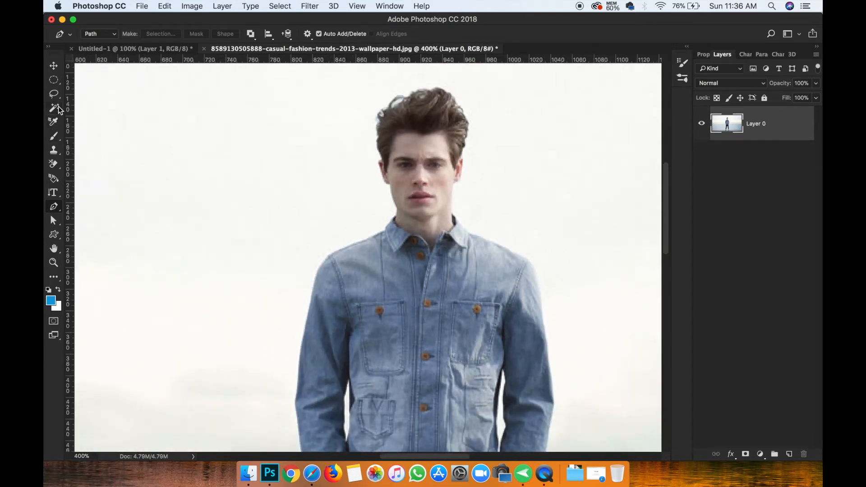
click(56, 138)
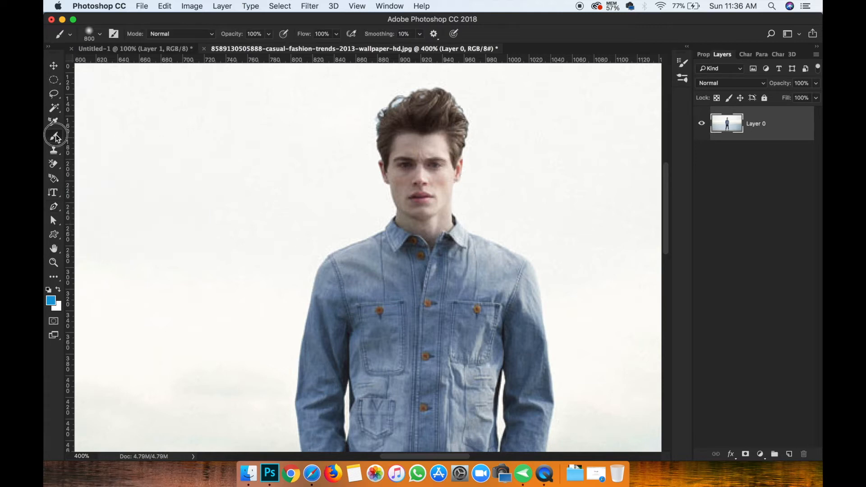
key(super+minus)
key(super+minus)
key(super+minus)
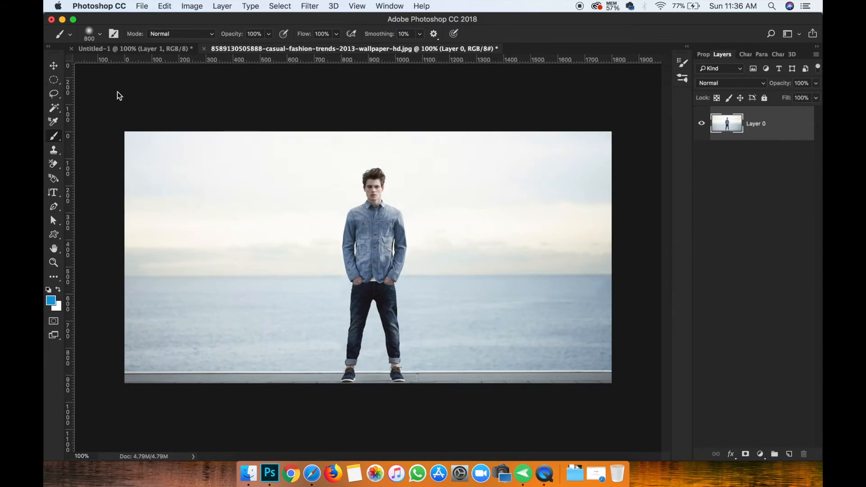
click(100, 36)
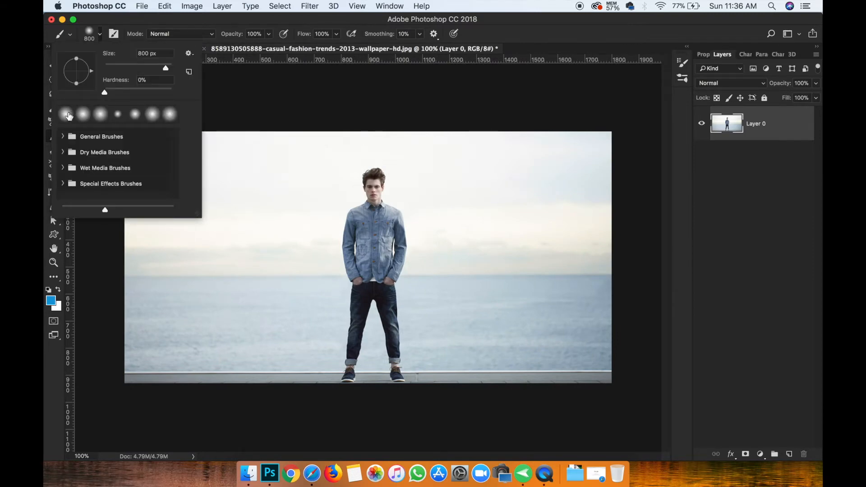
drag(93, 76, 86, 92)
click(141, 68)
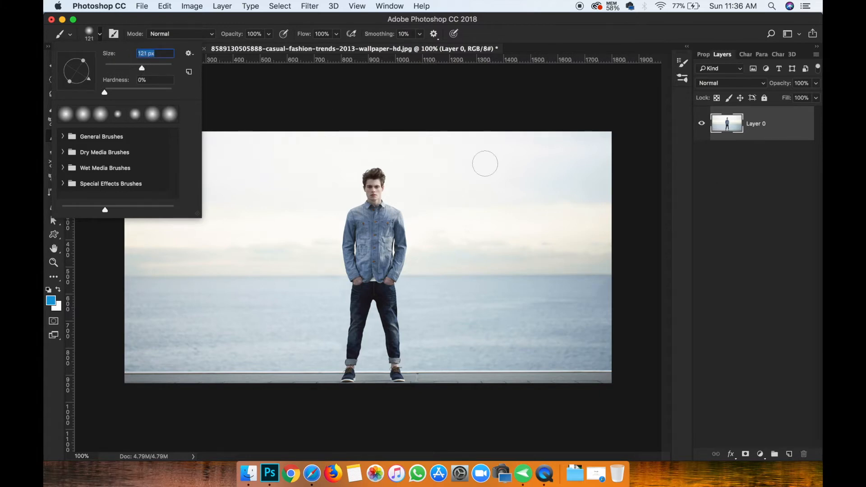
click(108, 94)
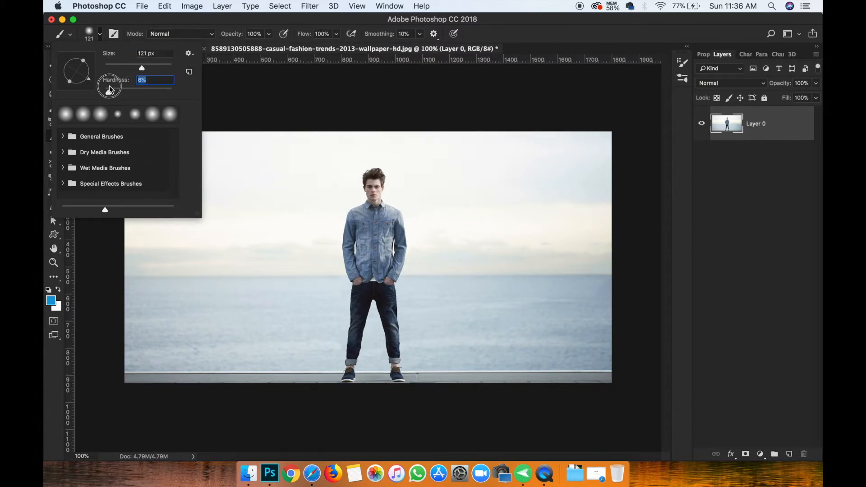
Open the full brush settings, try a stroke across the photo with a 50 px textured tip and undo it
click(114, 35)
click(114, 35)
click(114, 35)
click(114, 35)
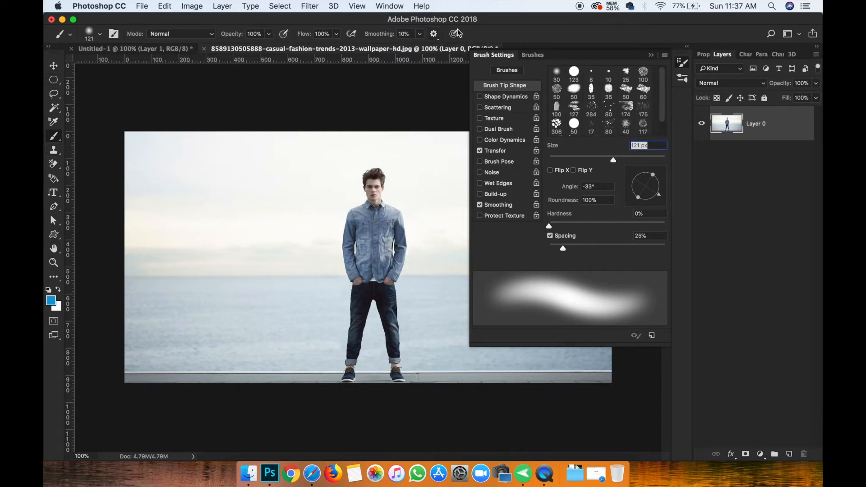
click(114, 35)
click(113, 35)
click(557, 89)
mouse_move(219, 263)
mouse_down()
mouse_move(283, 215)
mouse_move(334, 260)
mouse_up()
key(super+z)
Try one stroke each with the 127 px and 306 px brush tips over the photo, undoing each stroke
click(573, 106)
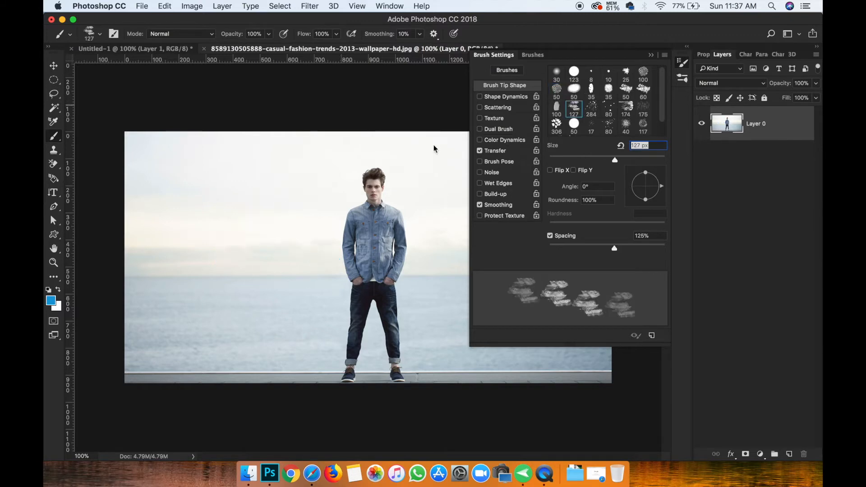
mouse_move(244, 195)
mouse_down()
mouse_move(276, 257)
mouse_move(328, 276)
mouse_up()
key(super+z)
click(560, 130)
mouse_move(181, 176)
mouse_down()
mouse_move(304, 190)
mouse_move(247, 252)
mouse_move(293, 250)
mouse_move(316, 240)
mouse_up()
key(super+z)
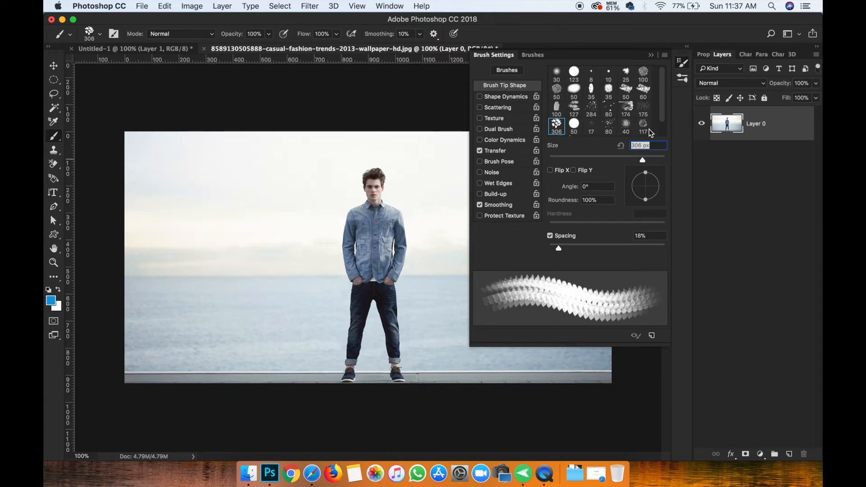
Try one stroke each with the 80 px and 100 px brush tips over the photo, undoing each stroke
click(608, 126)
mouse_move(173, 174)
mouse_down()
mouse_move(271, 170)
mouse_move(240, 242)
mouse_move(311, 244)
mouse_up()
key(super+z)
click(556, 107)
mouse_move(174, 203)
mouse_down()
mouse_move(216, 187)
mouse_move(215, 250)
mouse_move(270, 219)
mouse_move(248, 264)
mouse_move(301, 277)
mouse_move(388, 268)
mouse_up()
key(super+z)
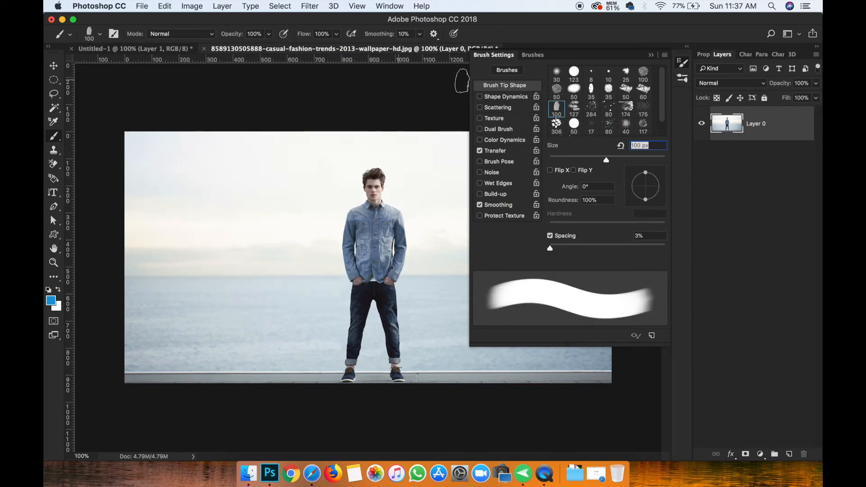
Select the soft round 30 px brush tip and enlarge it to 90 px
click(558, 74)
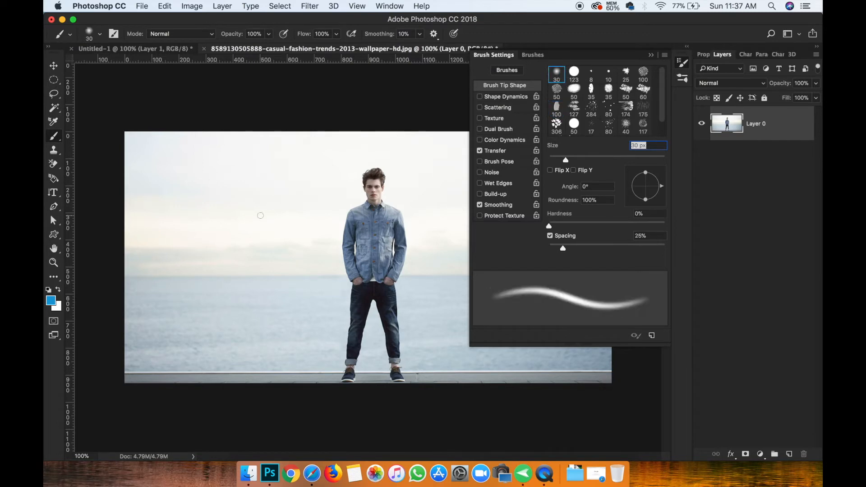
key(super+equal)
key(super+equal)
key(super+minus)
key(bracketright)
key(bracketright)
key(bracketright)
key(bracketright)
key(bracketright)
key(bracketright)
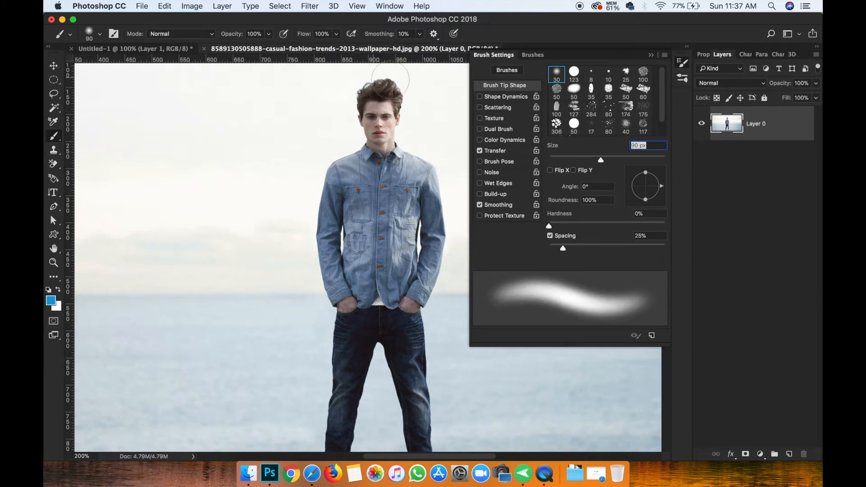
Add a new empty layer above the photo, collapse the brush settings, and try a blue stroke beside the man's head, undoing it
click(788, 453)
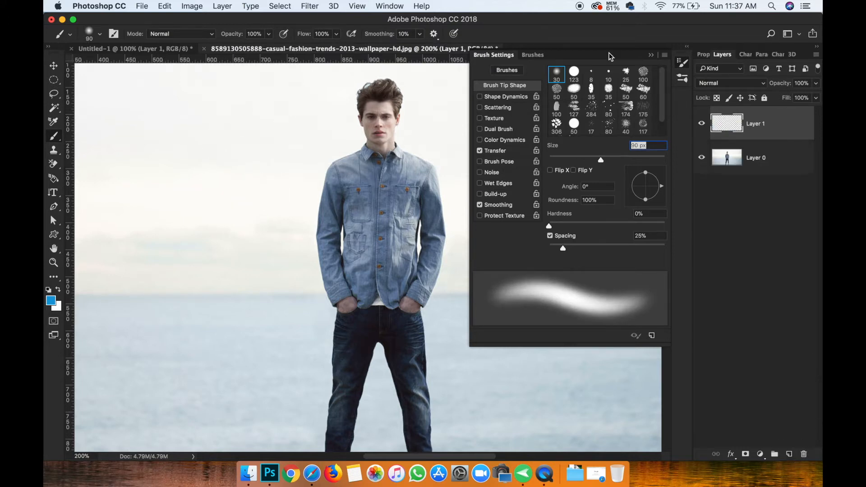
click(651, 55)
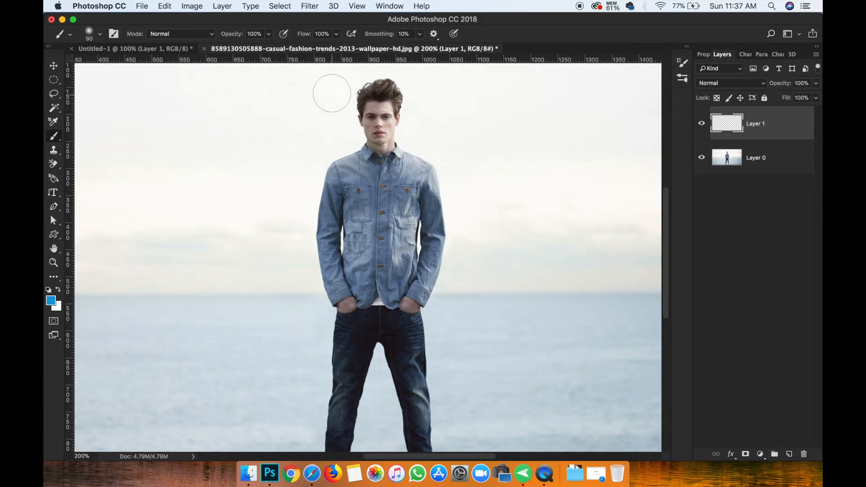
mouse_move(339, 86)
mouse_down()
mouse_move(346, 130)
mouse_move(310, 173)
mouse_move(311, 269)
mouse_move(203, 267)
mouse_move(295, 256)
mouse_move(289, 174)
mouse_move(275, 269)
mouse_move(284, 197)
mouse_move(238, 185)
mouse_move(204, 227)
mouse_move(252, 112)
mouse_move(188, 172)
mouse_up()
key(super+z)
Enlarge the soft brush to 600 px and paint blue across the sky and the man's upper body on the new layer
key(super+0)
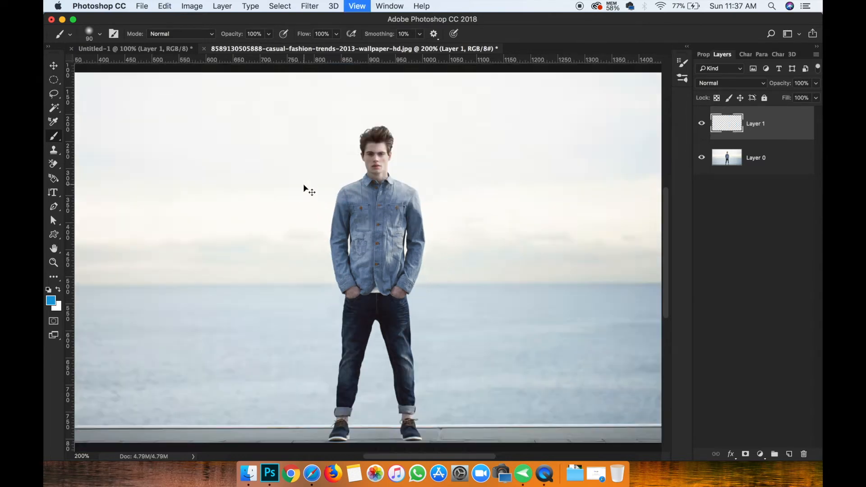
key(super+minus)
key(super+minus)
key(bracketright)
key(bracketright)
key(bracketright)
key(bracketright)
key(bracketright)
key(bracketright)
key(bracketright)
key(bracketright)
mouse_move(191, 180)
mouse_down()
mouse_move(262, 166)
mouse_move(638, 158)
mouse_move(207, 213)
mouse_move(300, 220)
mouse_move(560, 203)
mouse_up()
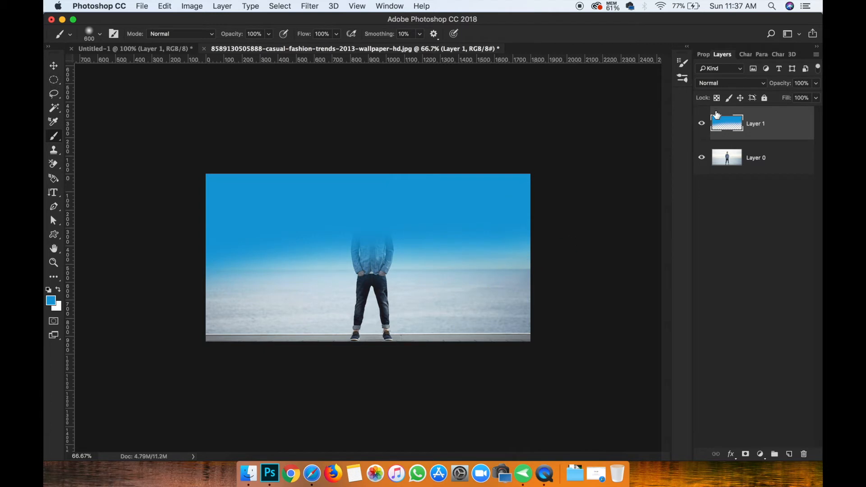
Hide the blue painted layer to compare it with the photo, switch to the Move tool and show the layer again
click(701, 124)
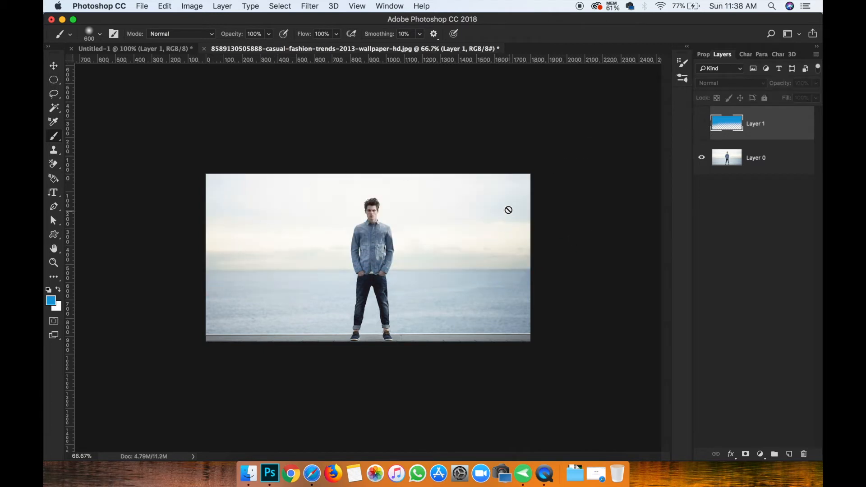
click(54, 66)
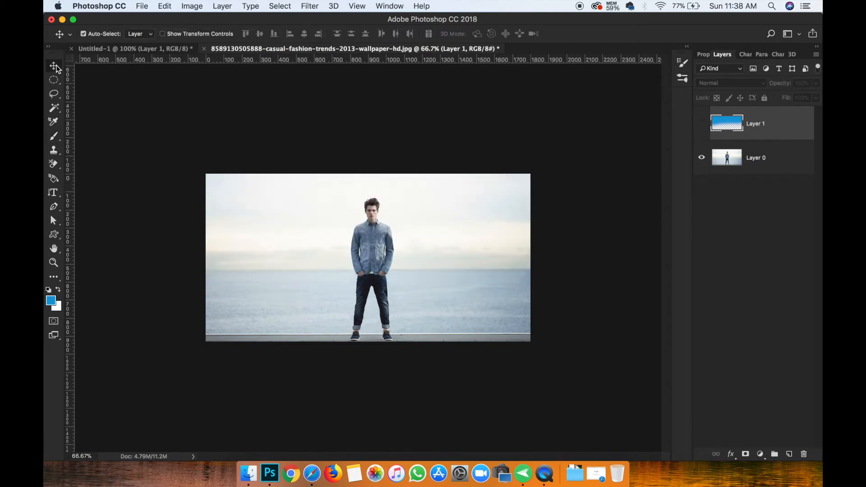
click(701, 123)
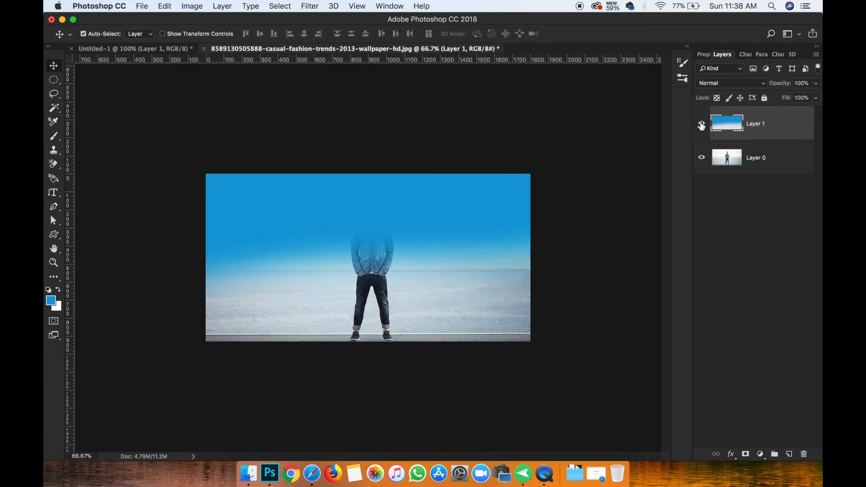
Examine the available blend modes for the photo layer and the blue painted layer without choosing one
click(757, 158)
key(super+equal)
key(super+equal)
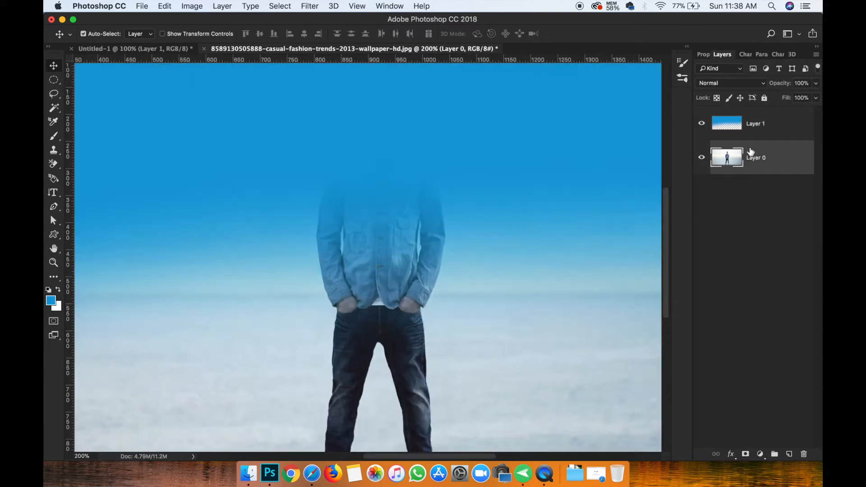
click(721, 85)
click(722, 84)
click(757, 128)
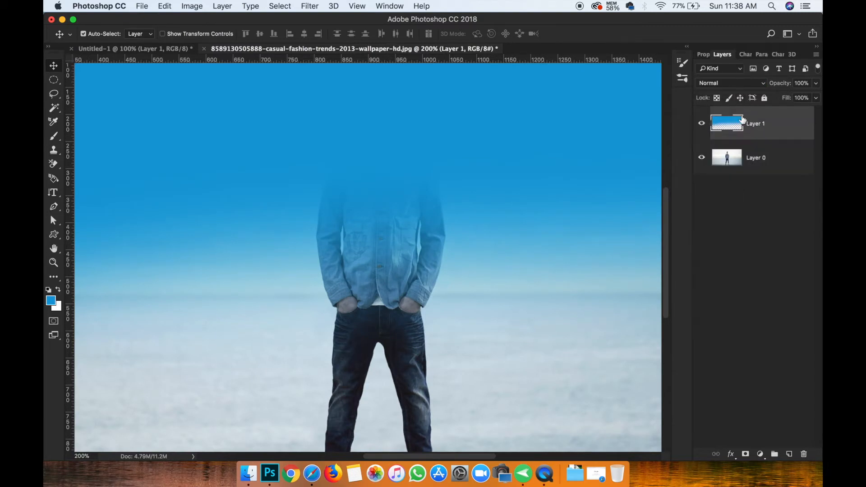
click(727, 83)
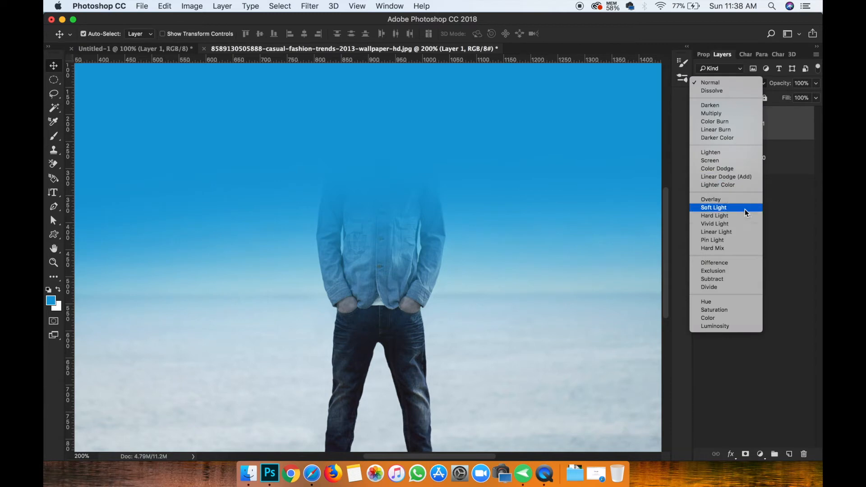
click(798, 95)
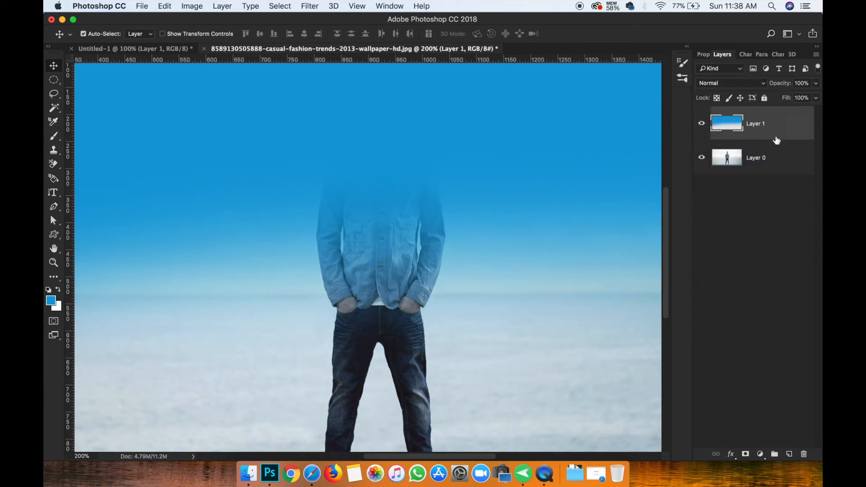
Try the Multiply blend mode on the blue painted layer and change it to Color Burn
click(743, 88)
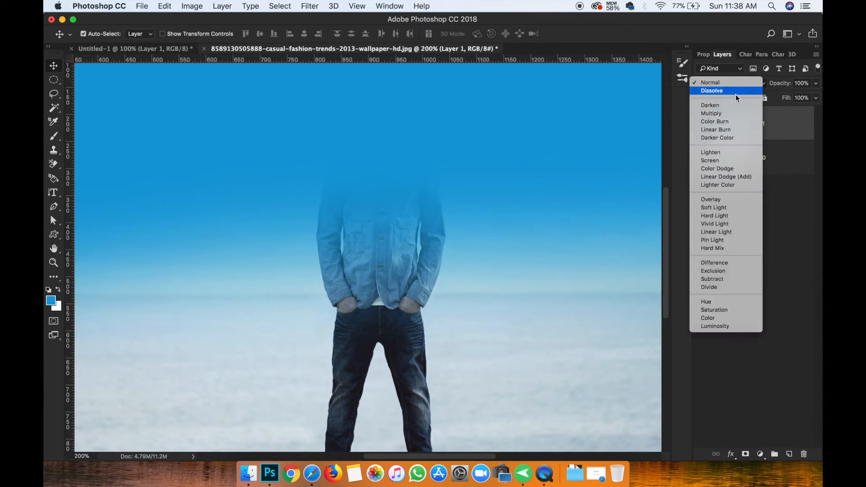
click(729, 111)
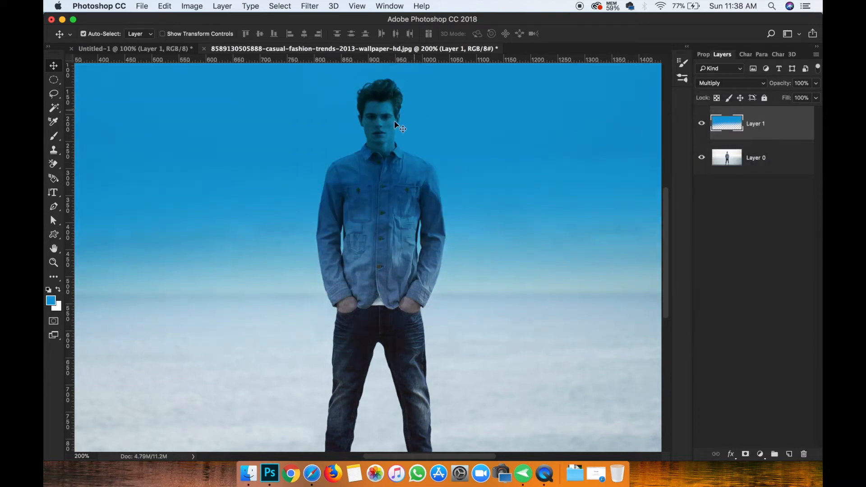
scroll(420, 115, up, 5)
click(709, 83)
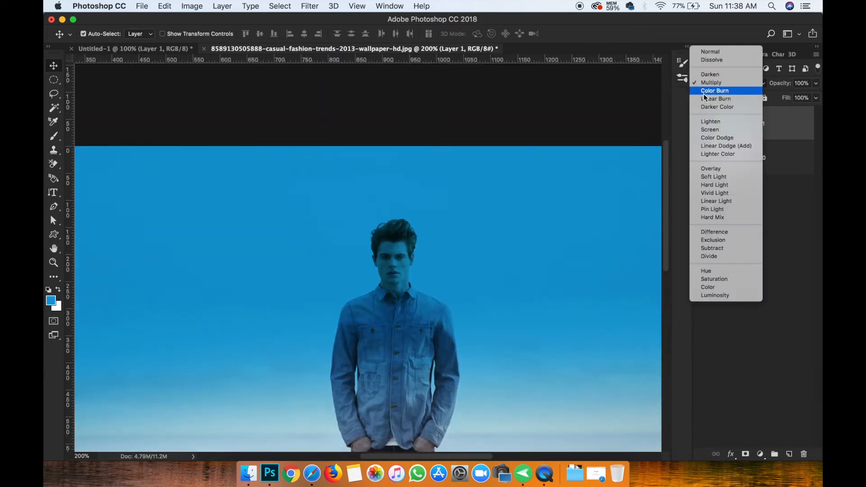
click(704, 93)
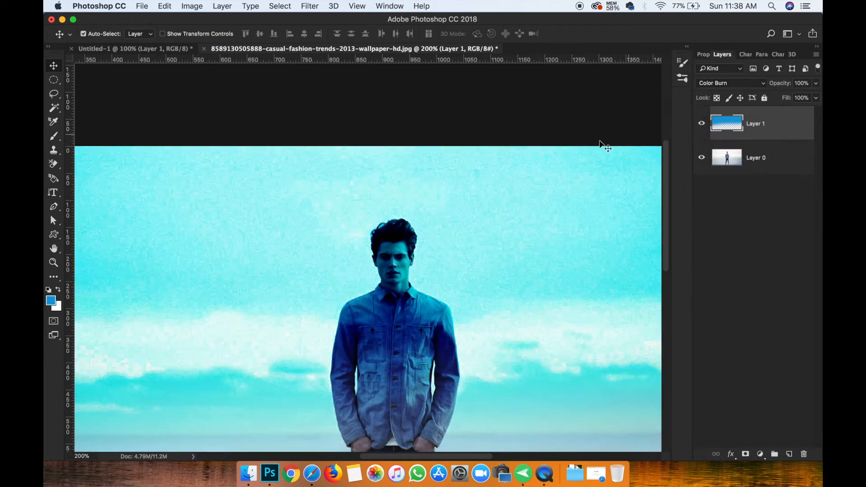
Try Linear Burn on the blue painted layer, change it to Lighten, and compare the photo with the layer hidden and shown
click(718, 87)
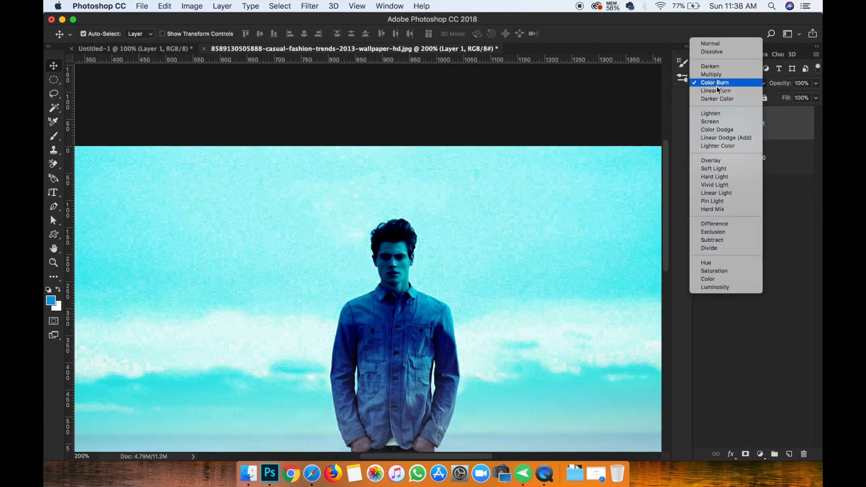
click(723, 90)
click(727, 87)
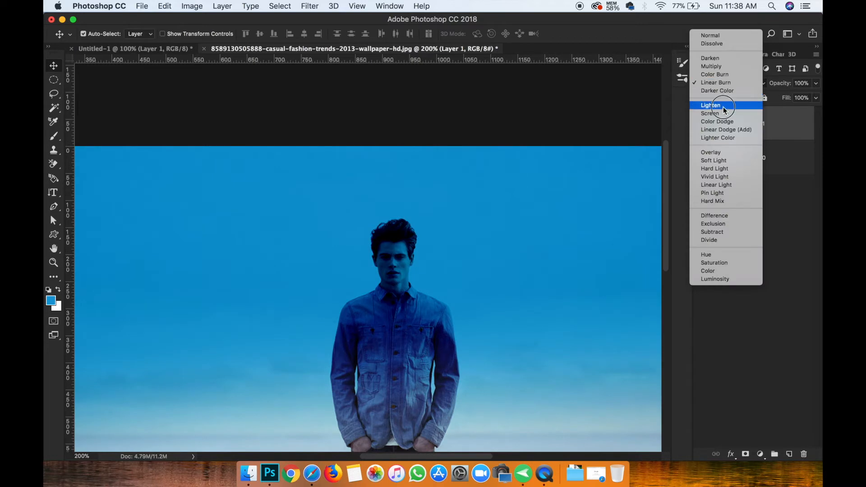
click(724, 105)
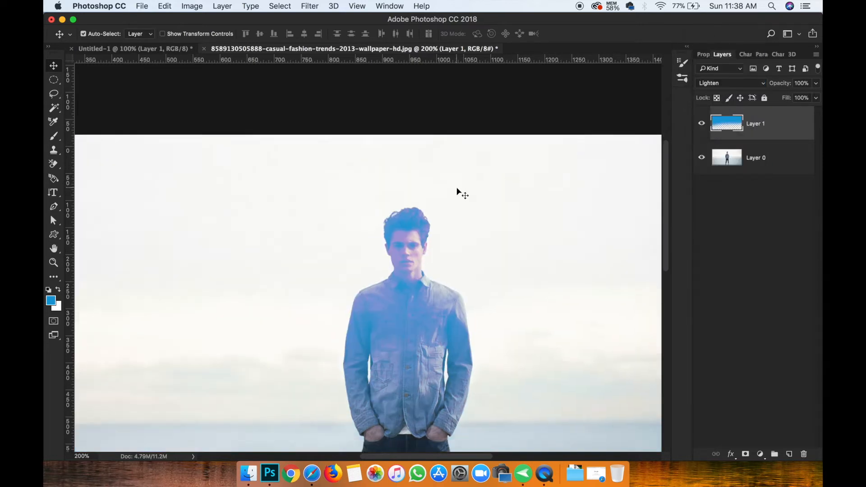
scroll(457, 192, down, 5)
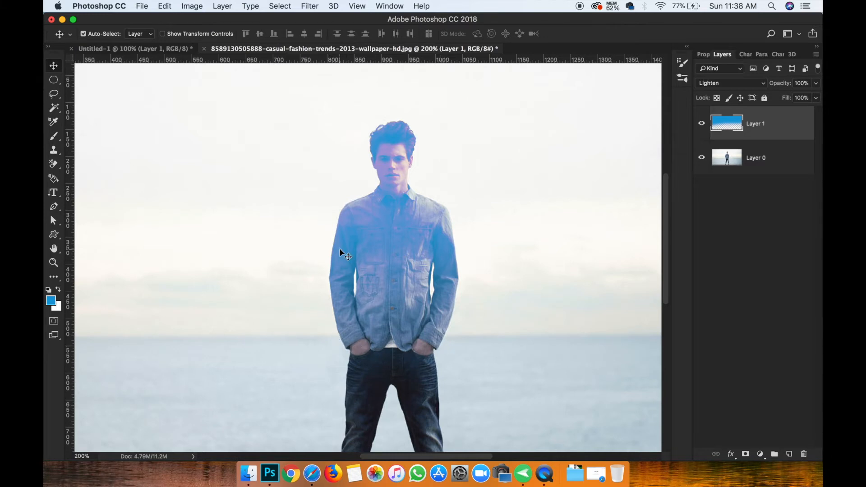
click(701, 123)
click(701, 123)
Add a pink Color Overlay (#e33d87) in Normal mode at 100% opacity to the blue painted layer's style
key(super)
double_click(732, 135)
click(254, 243)
drag(375, 99, 354, 304)
click(459, 339)
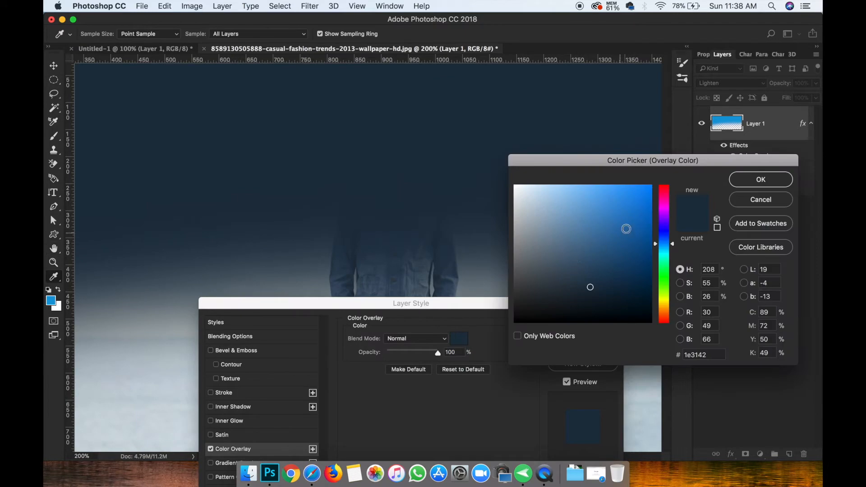
click(665, 196)
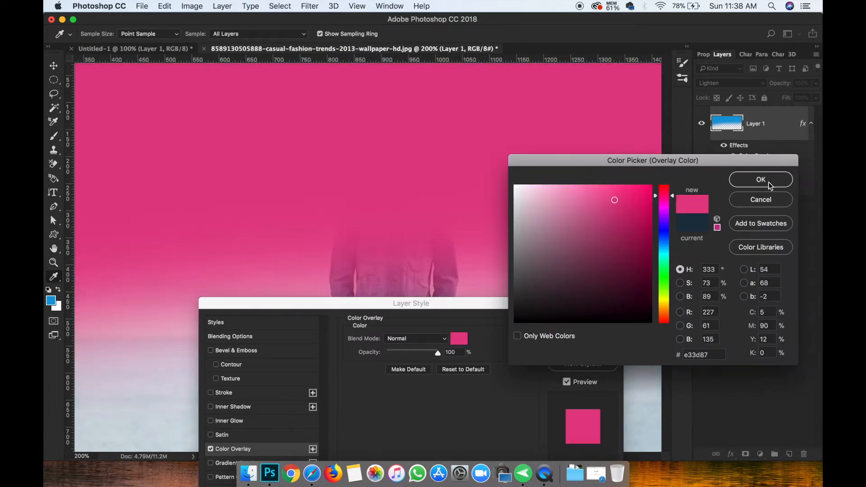
click(761, 179)
click(602, 330)
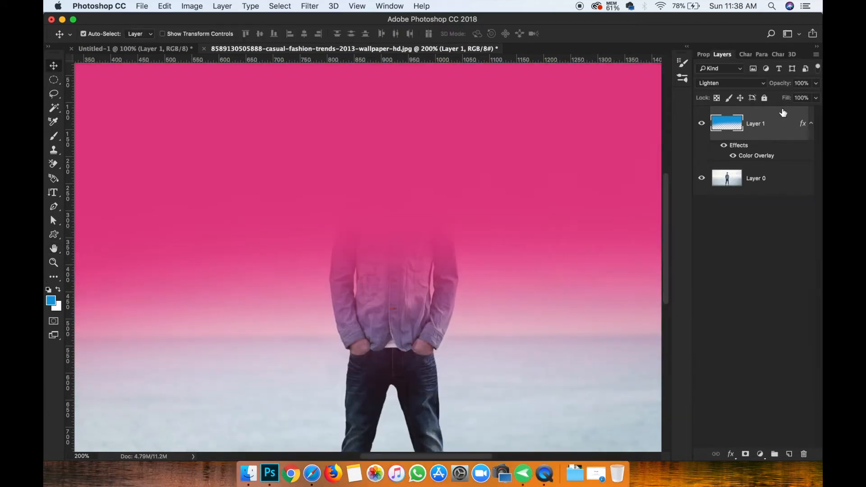
Rasterize the painted layer's pink overlay style and set the layer's blend mode to Lighten
click(730, 82)
click(785, 156)
click(747, 83)
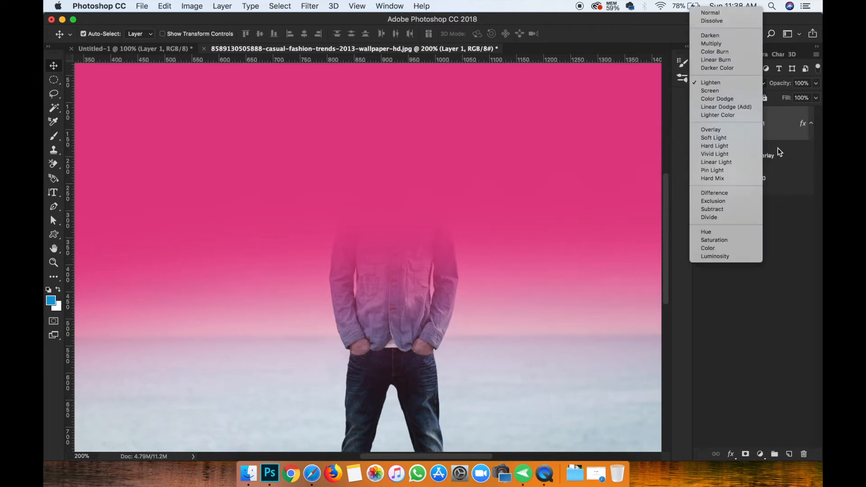
click(766, 133)
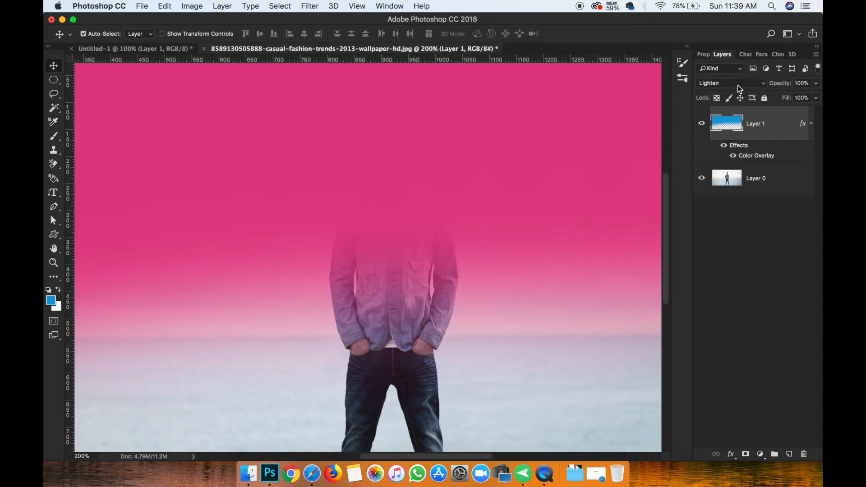
right_click(766, 121)
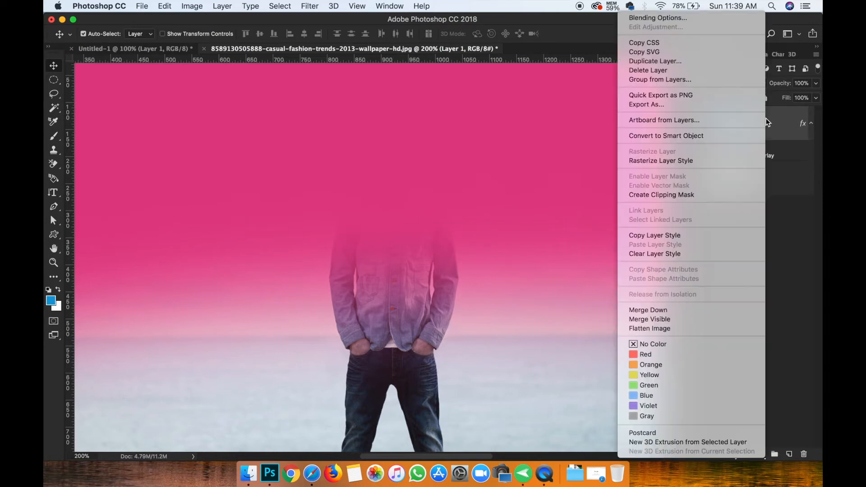
click(660, 160)
click(708, 84)
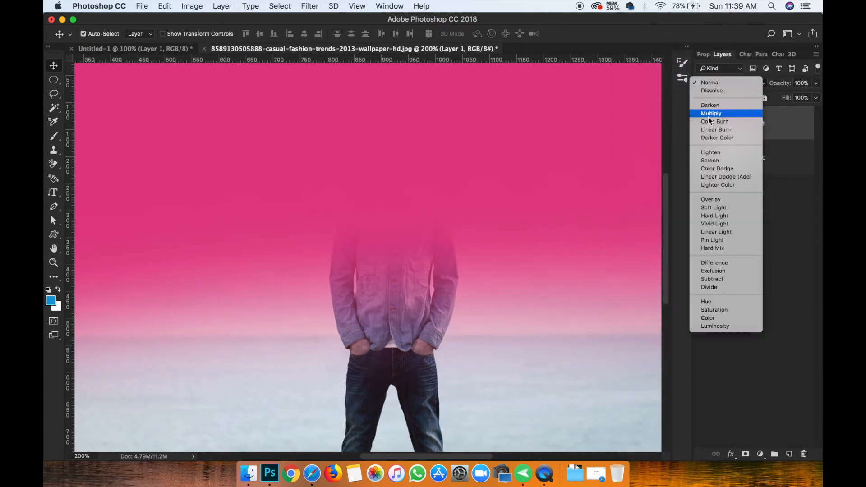
click(710, 153)
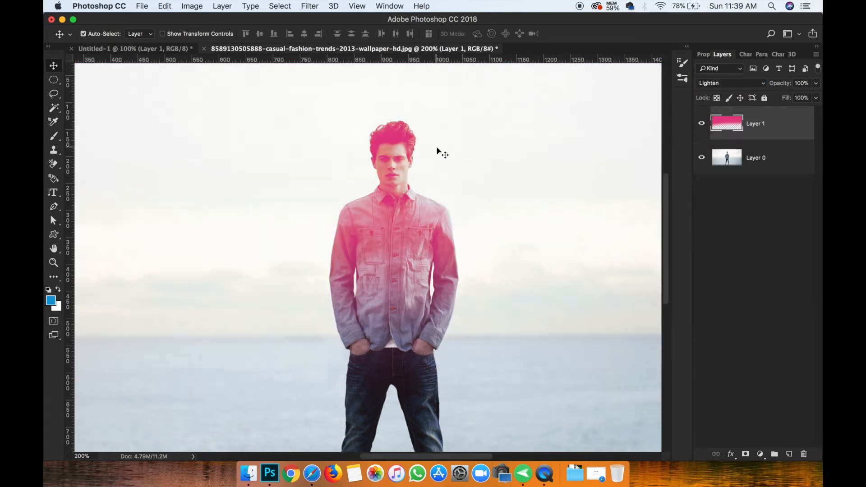
Paint blue over the man's legs on the pink layer with the soft 600 px brush
key(super+minus)
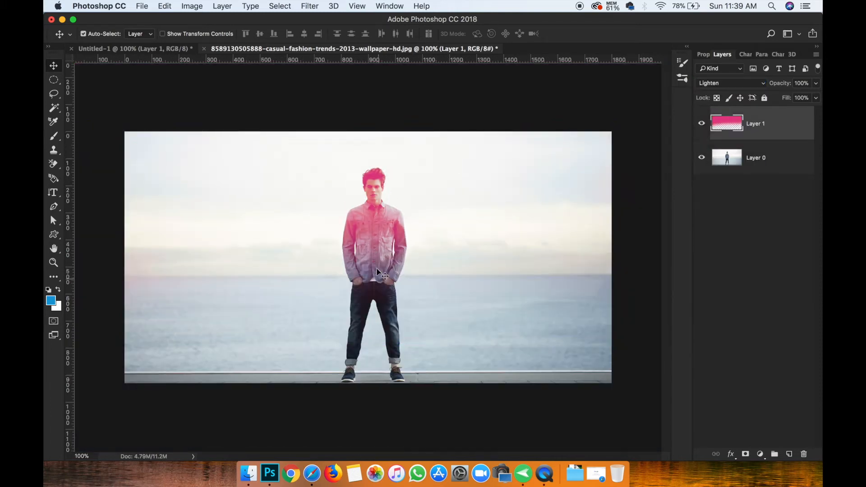
click(57, 136)
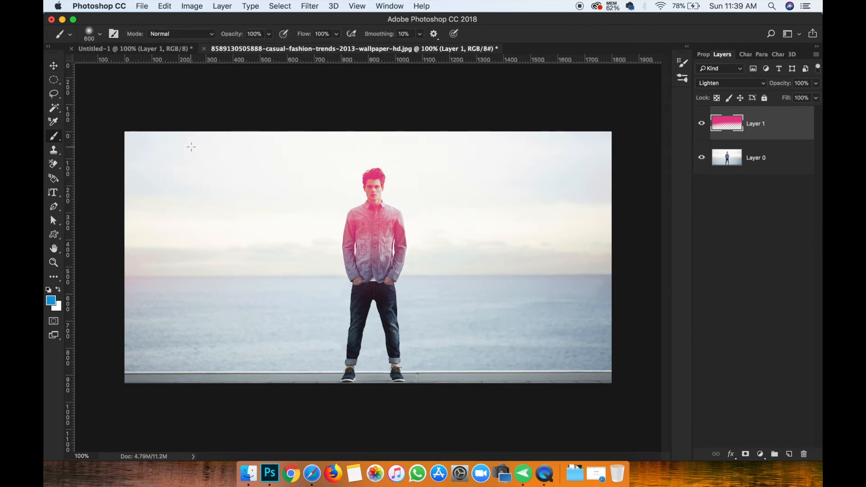
mouse_move(361, 194)
mouse_down()
mouse_move(369, 255)
mouse_move(353, 265)
mouse_move(505, 333)
mouse_move(371, 319)
mouse_up()
key(super+z)
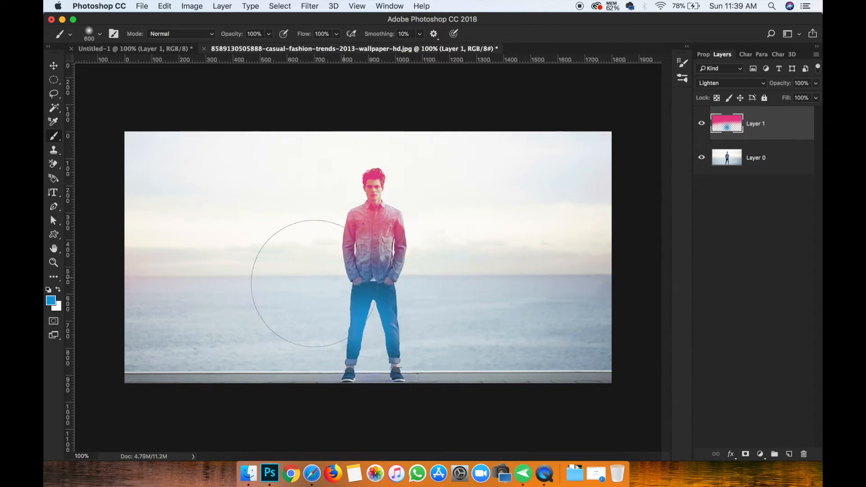
key(super+plus)
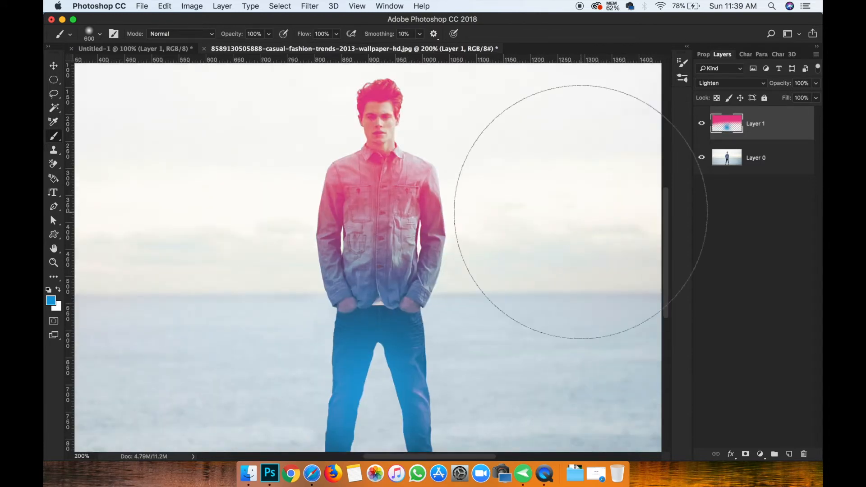
Undo the blue brush stroke on the legs, the Lighten change and the rasterizing of the layer style
key(super+minus)
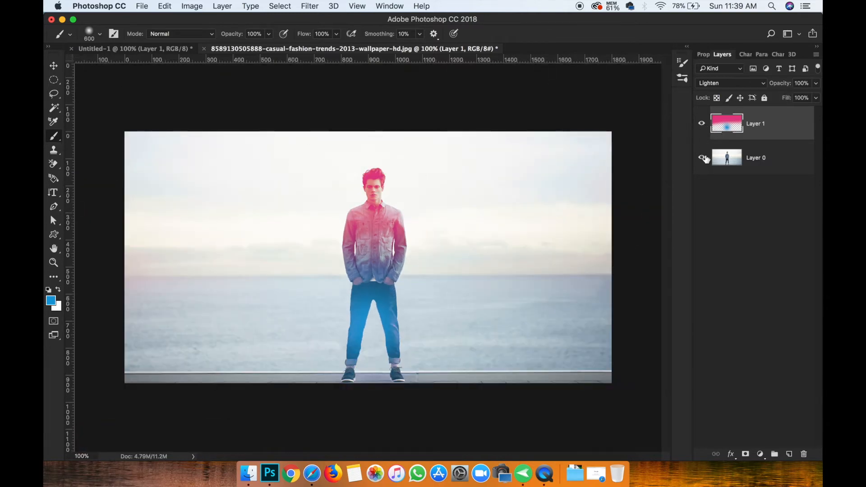
key(super+alt+z)
key(super+alt+z)
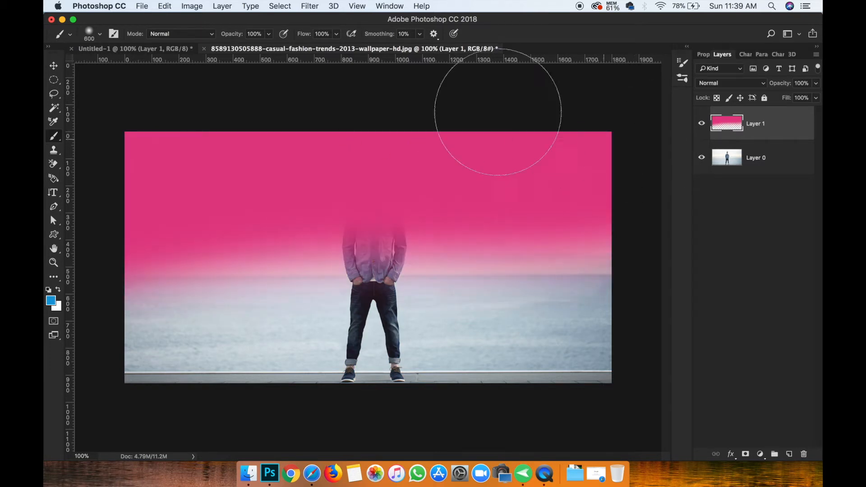
key(shift+super+z)
key(shift+super+z)
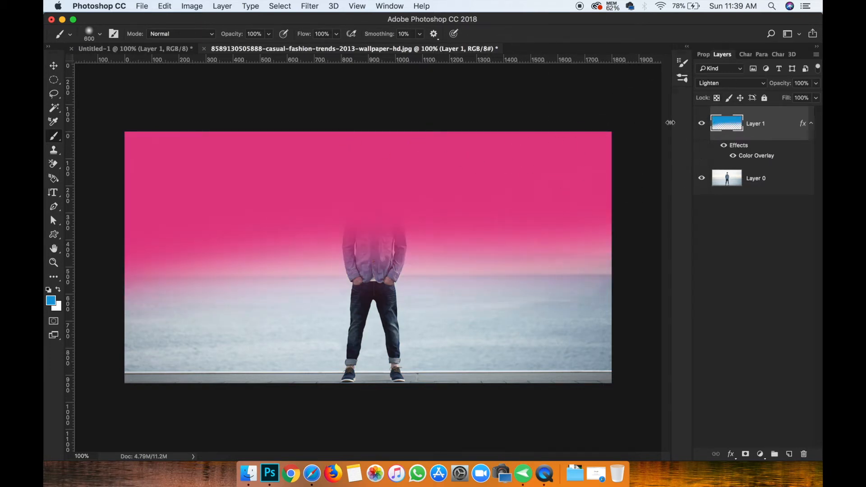
Hide the painted layer's Color Overlay effect and set the layer to Normal blending at 37% opacity
click(732, 156)
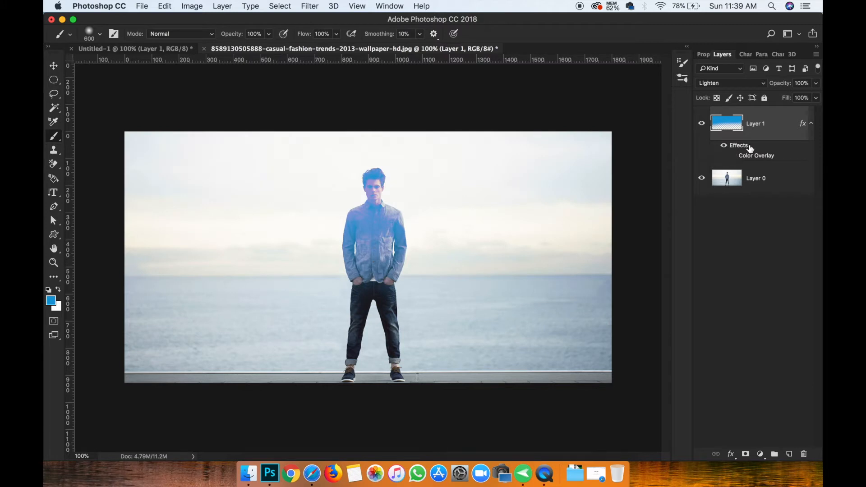
click(726, 83)
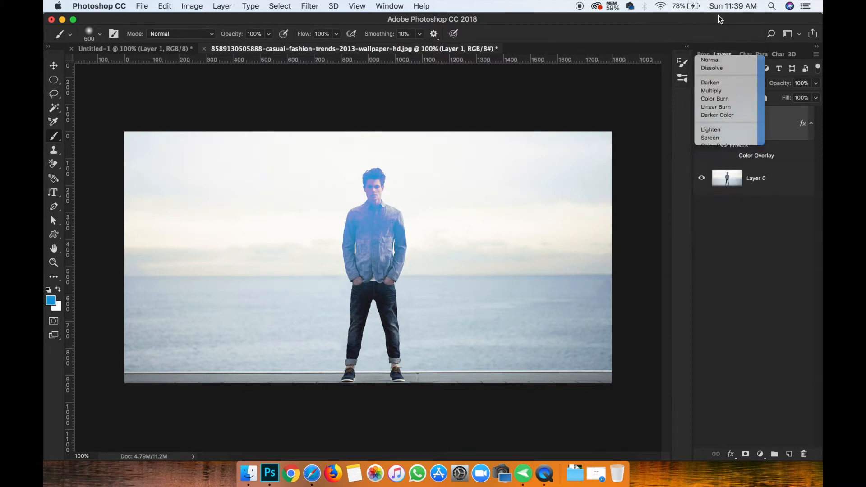
click(718, 15)
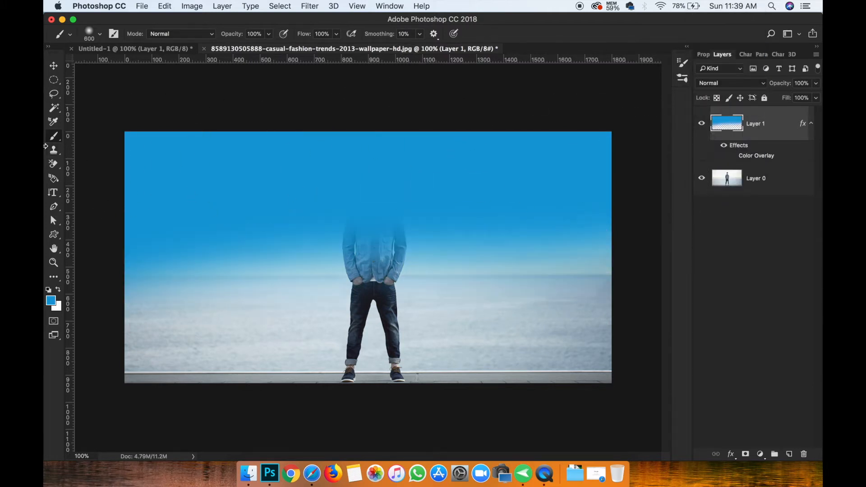
drag(778, 88, 746, 84)
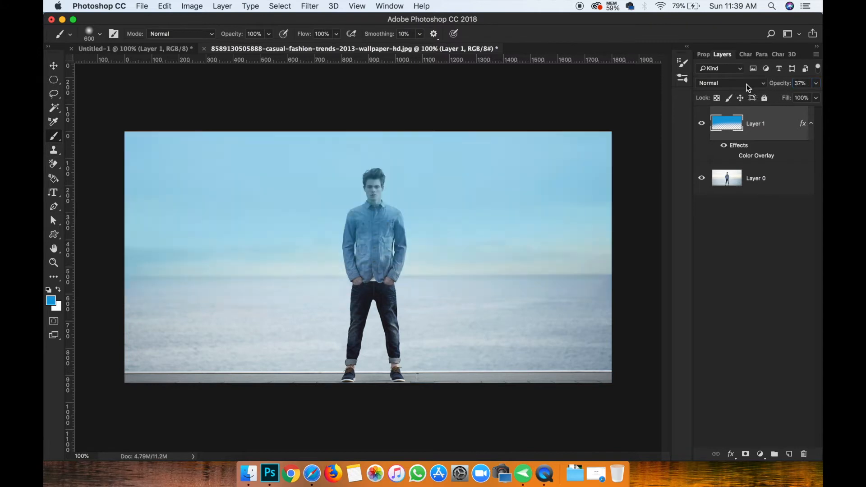
Erase the blue paint over the man's jacket and around both arms with the soft 200 px Eraser
click(52, 165)
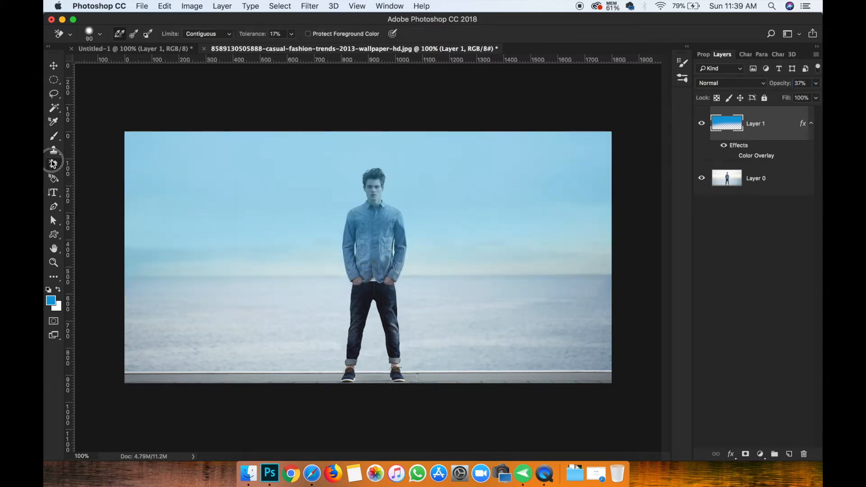
drag(53, 165, 74, 168)
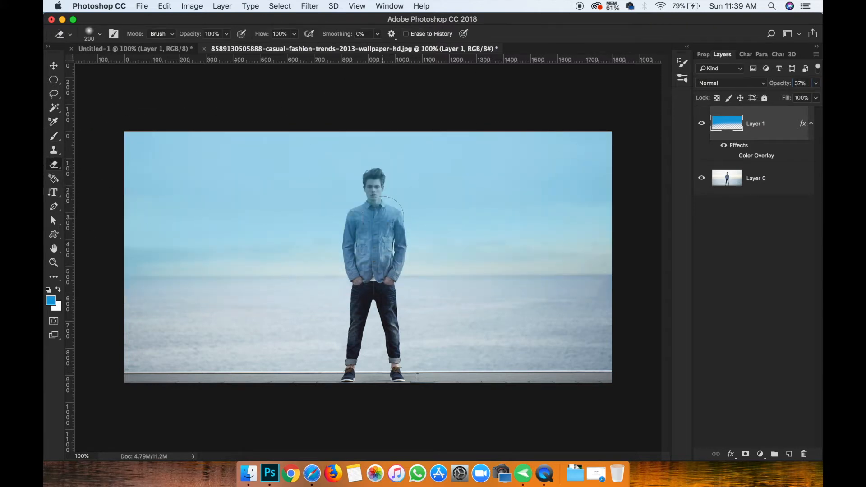
key(super+equal)
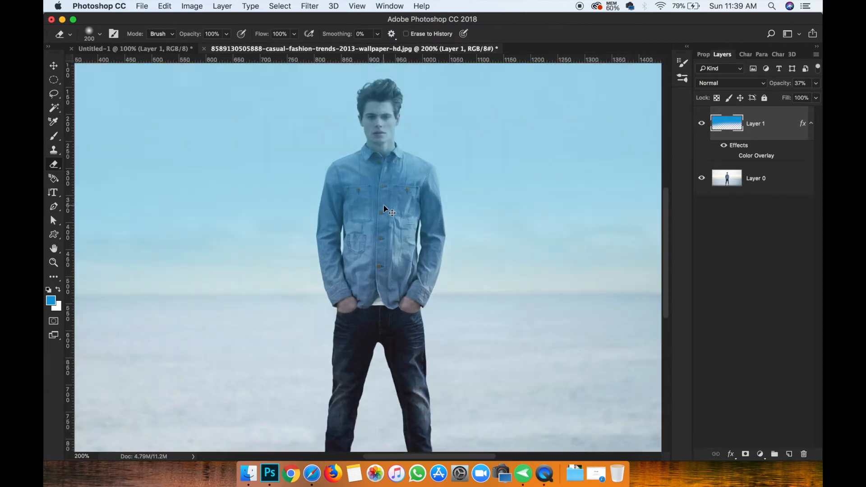
mouse_move(383, 162)
mouse_down()
mouse_move(338, 203)
mouse_move(375, 275)
mouse_move(422, 216)
mouse_move(336, 202)
mouse_up()
click(257, 35)
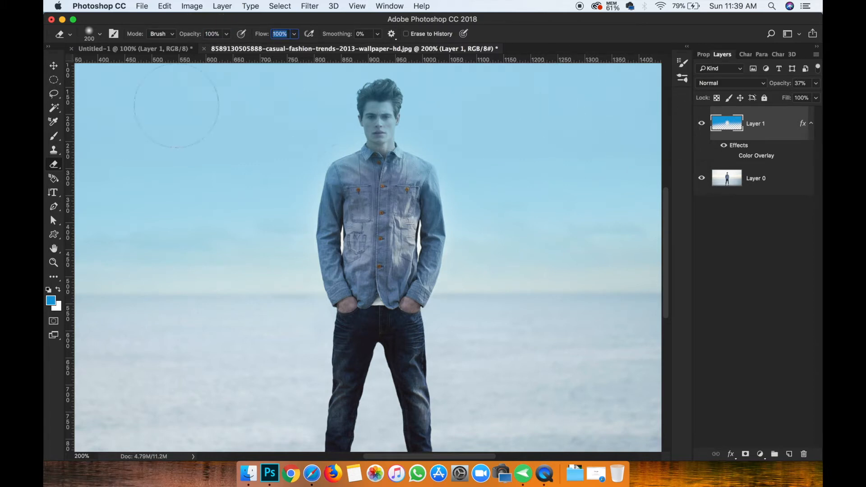
click(58, 65)
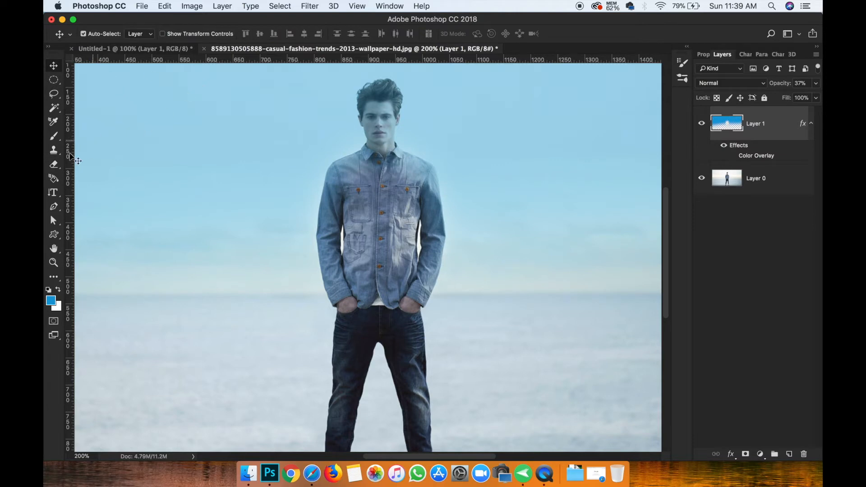
key(e)
click(359, 211)
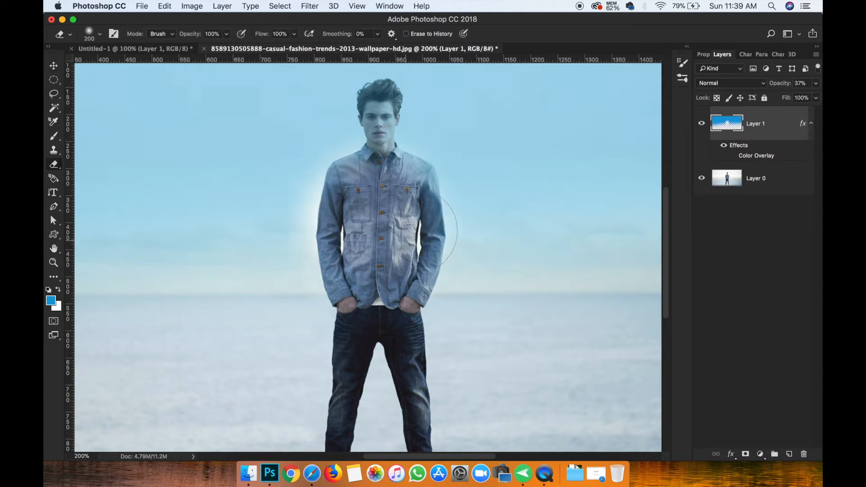
drag(413, 243, 416, 208)
Lower the Eraser's opacity to 31%, shrink it to 80 px and erase the blue over the man's collar, face and hair
drag(190, 34, 158, 36)
mouse_move(339, 198)
mouse_down()
mouse_move(280, 251)
mouse_move(338, 145)
mouse_move(386, 160)
mouse_up()
key(bracketleft)
key(bracketleft)
key(bracketleft)
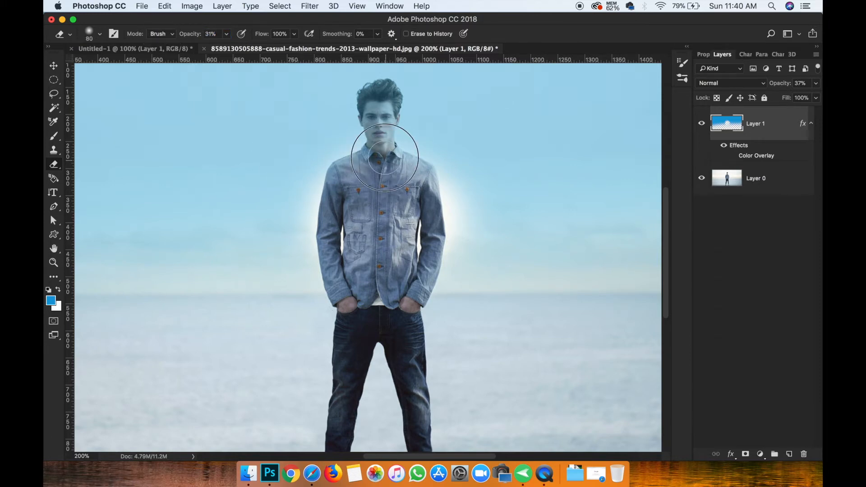
drag(382, 99, 384, 95)
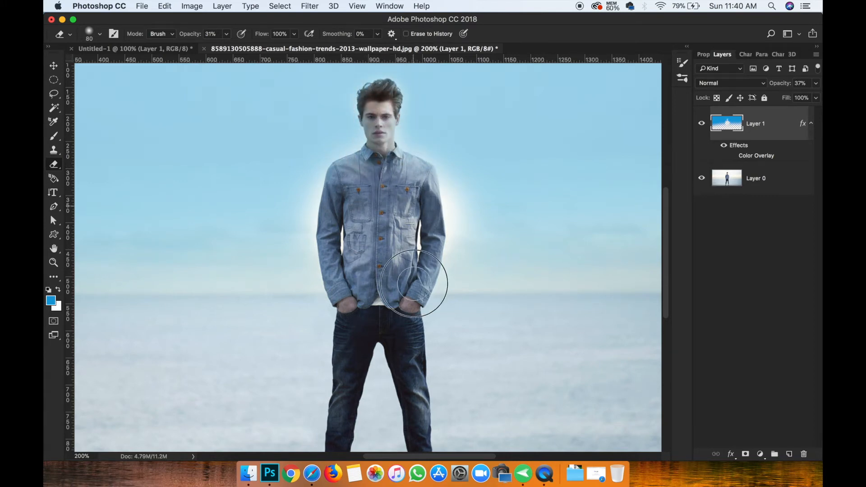
Restore the painted layer's opacity to 100% and view the blend mode choices without picking one
key(super+minus)
key(super+minus)
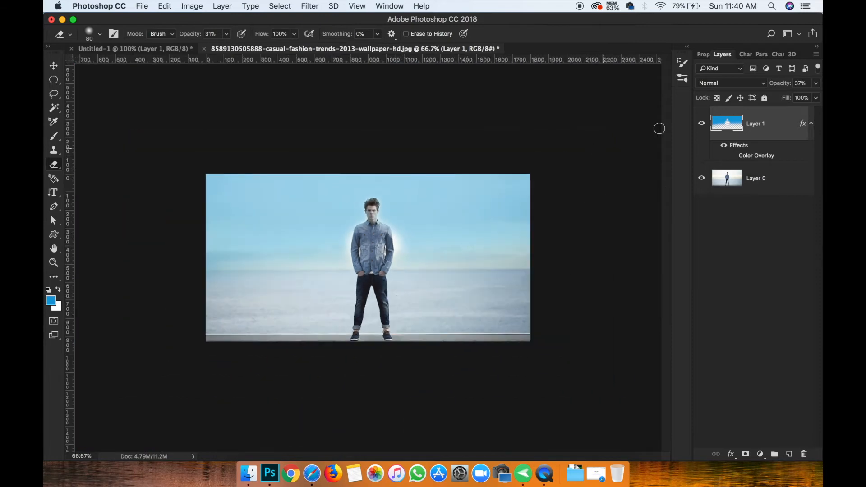
drag(783, 86, 821, 82)
click(725, 83)
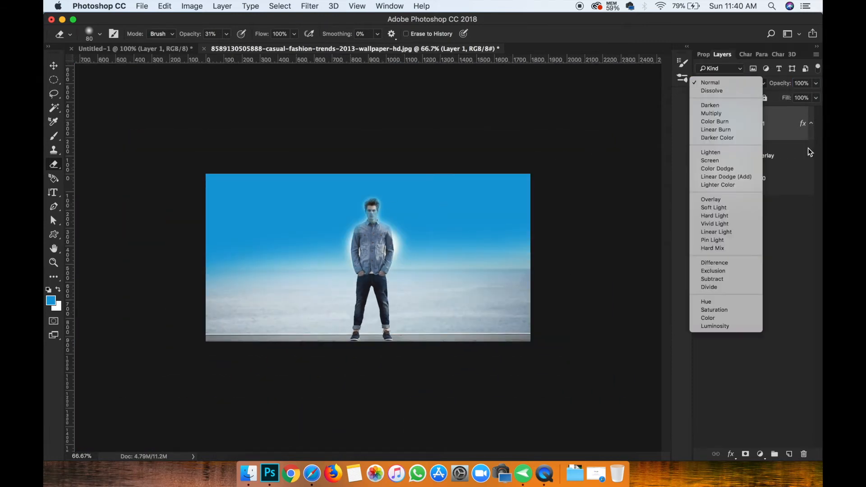
click(625, 128)
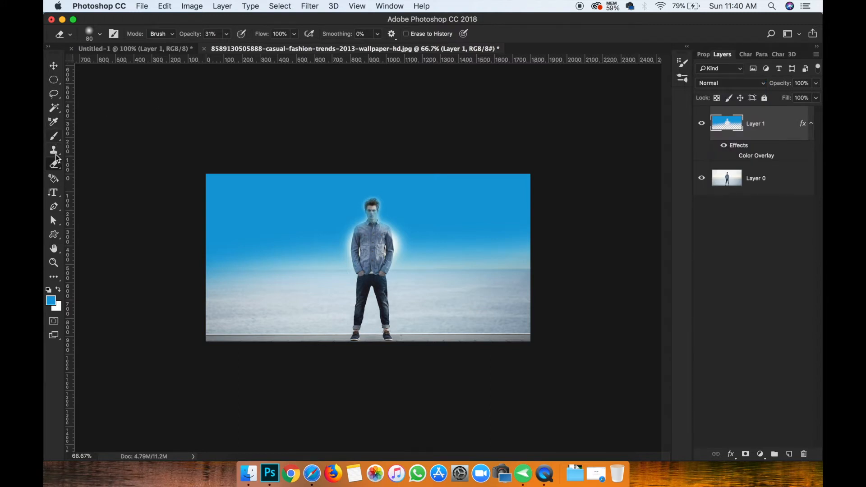
Erase the blue tint over the man's face and hair at 31% opacity, reducing the Eraser to 50 px
drag(372, 212, 374, 230)
key(super+equal)
key(super+equal)
key(super+equal)
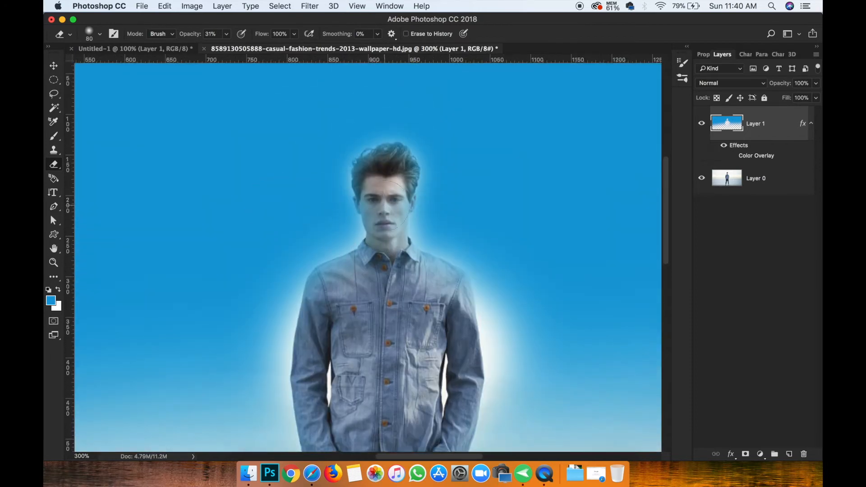
key(bracketleft)
key(bracketleft)
key(bracketleft)
mouse_move(386, 135)
mouse_down()
mouse_move(390, 153)
mouse_move(372, 177)
mouse_up()
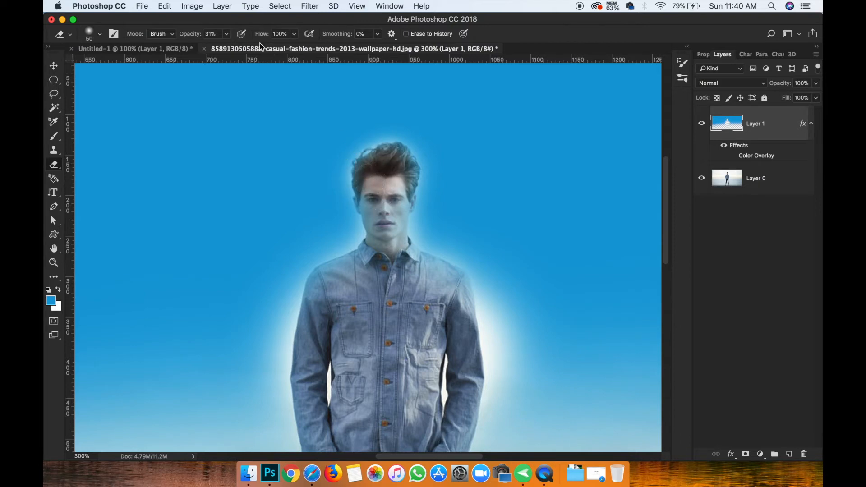
Raise the Eraser's opacity to 96% and erase the remaining blue over the man's face and jacket
drag(188, 35, 224, 36)
mouse_move(378, 186)
mouse_down()
mouse_move(388, 234)
mouse_move(390, 217)
mouse_move(387, 232)
mouse_move(377, 212)
mouse_move(379, 165)
mouse_move(397, 183)
mouse_move(392, 212)
mouse_up()
mouse_move(398, 289)
mouse_down()
mouse_move(440, 280)
mouse_move(452, 293)
mouse_move(442, 280)
mouse_move(362, 265)
mouse_move(321, 287)
mouse_move(329, 350)
mouse_up()
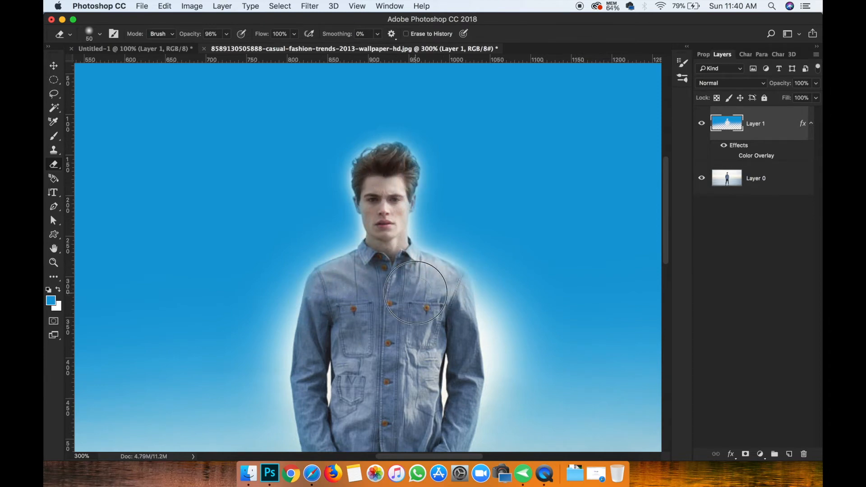
key(super+minus)
key(super+minus)
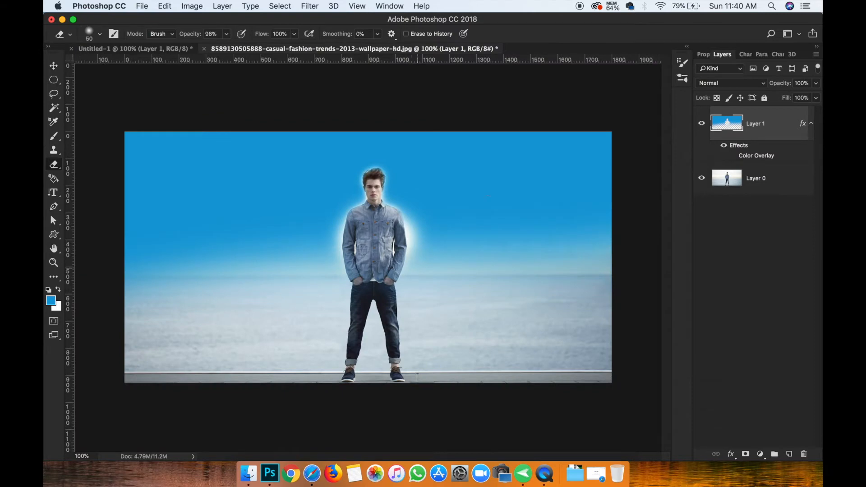
Try the Multiply and Lighten blend modes on the painted layer
click(735, 84)
click(733, 113)
click(734, 82)
click(735, 120)
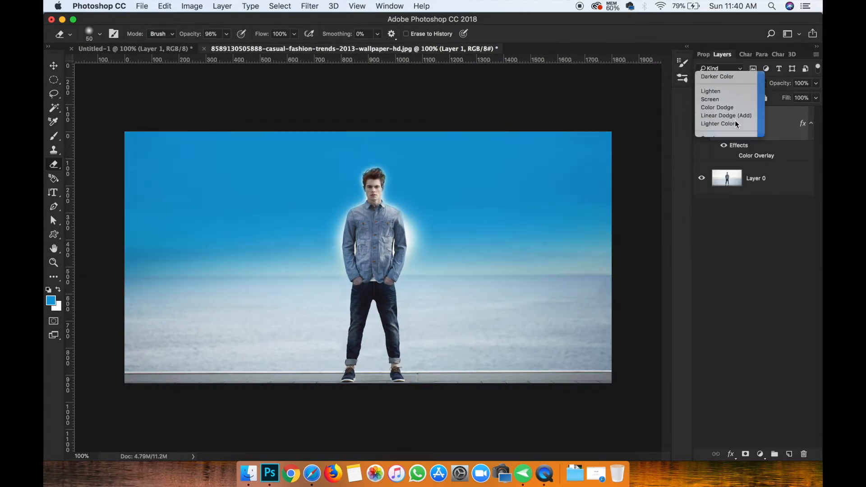
right_click(769, 124)
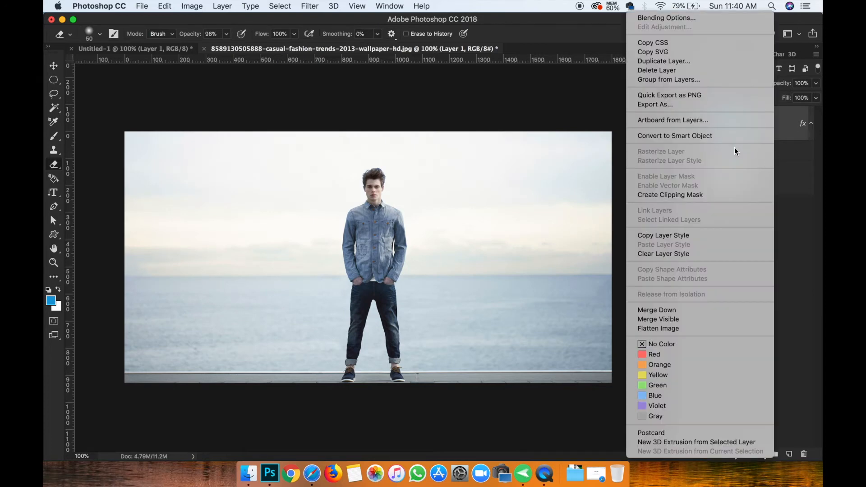
click(792, 135)
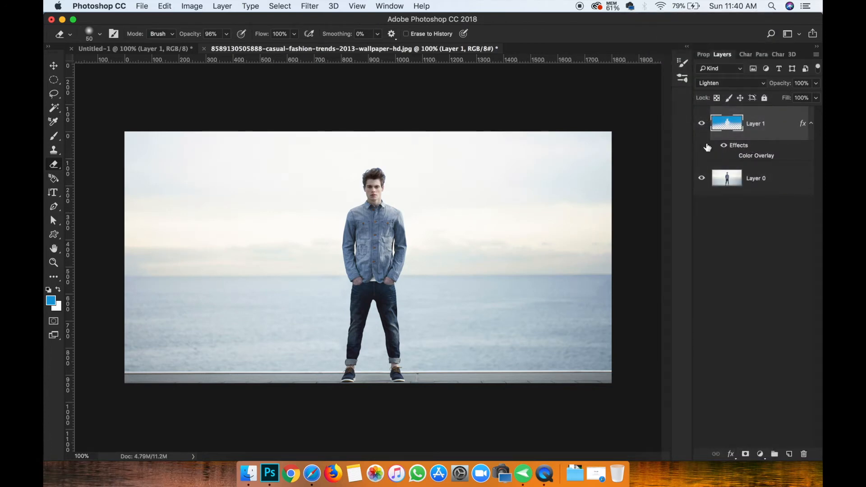
right_click(769, 129)
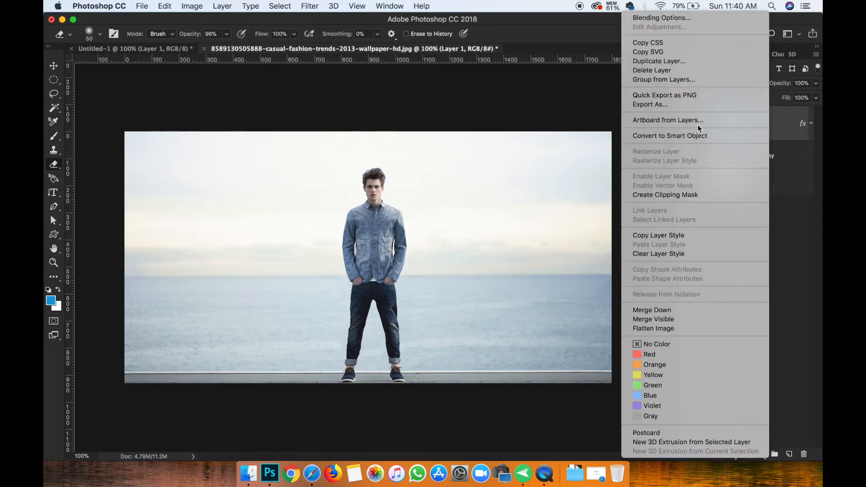
click(782, 105)
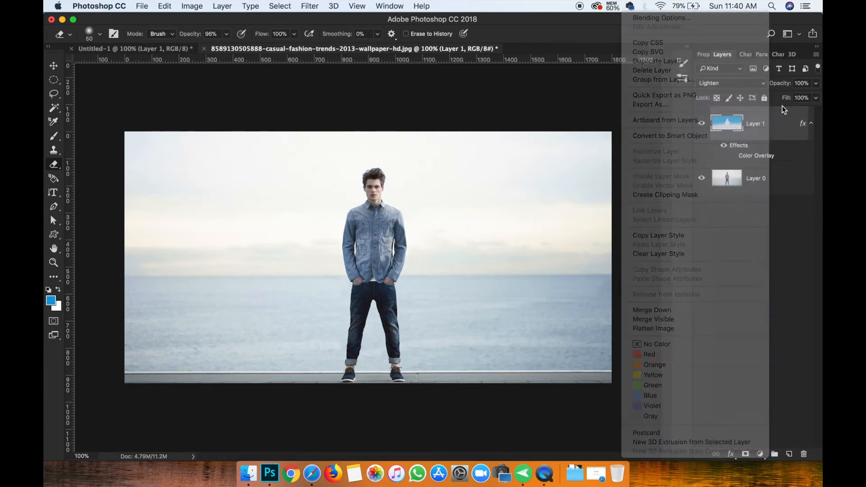
right_click(773, 124)
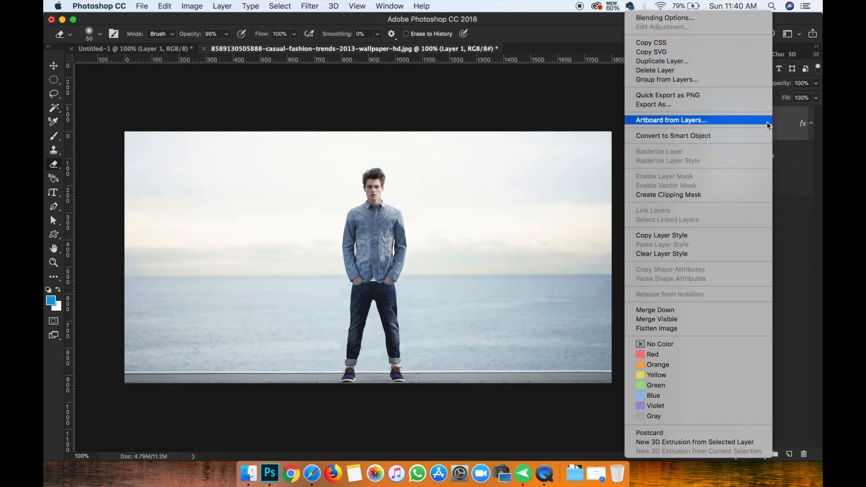
click(787, 140)
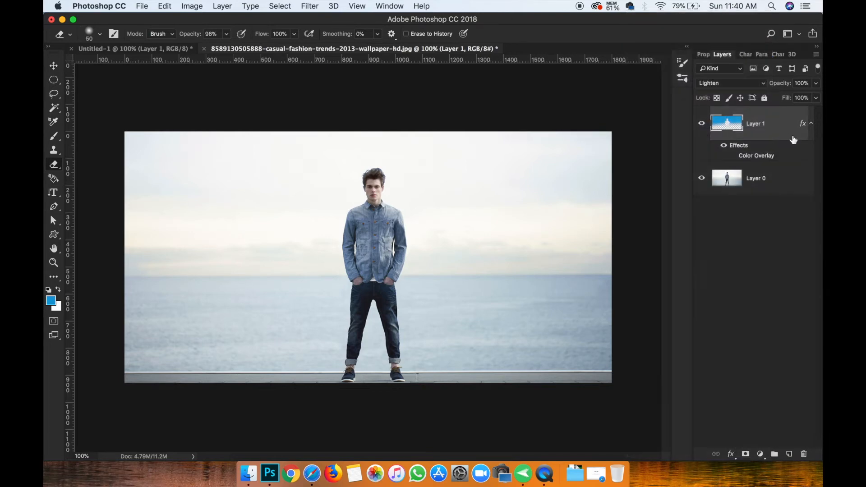
right_click(777, 126)
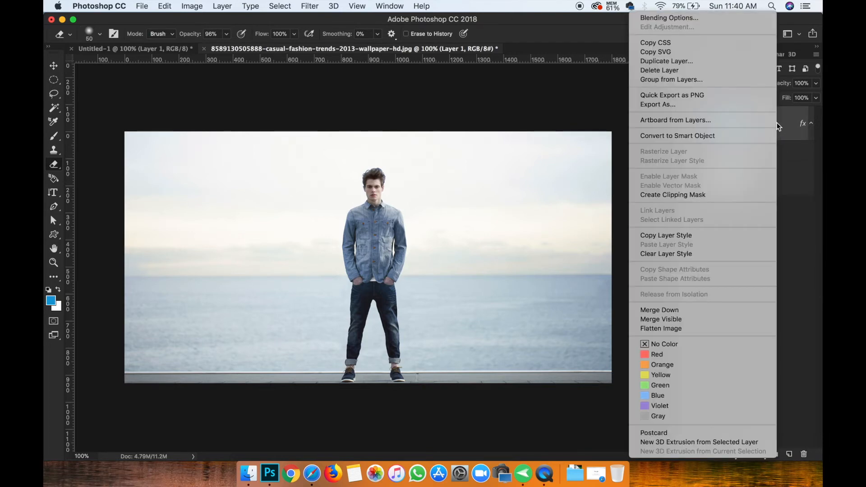
click(776, 126)
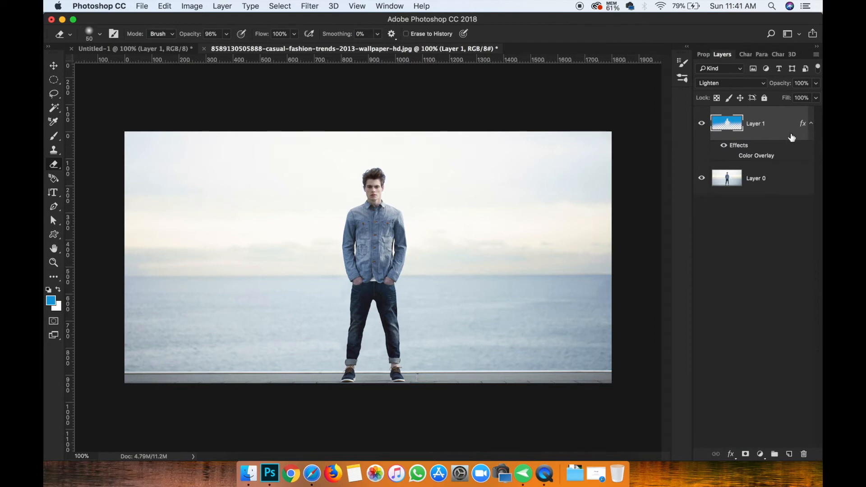
Hide the painted layer's effects and set its blend mode back to Normal
click(732, 156)
click(765, 83)
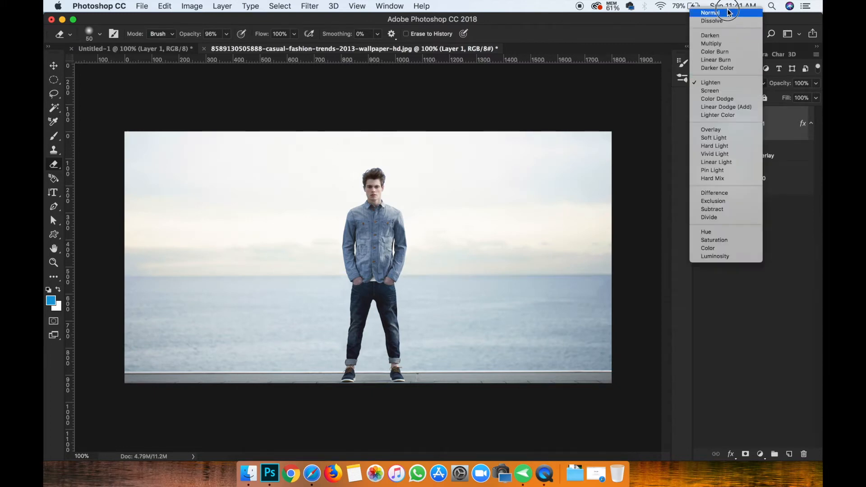
click(729, 13)
Try the darkening blend modes Multiply, Linear Burn and Darker Color on the painted layer
click(736, 82)
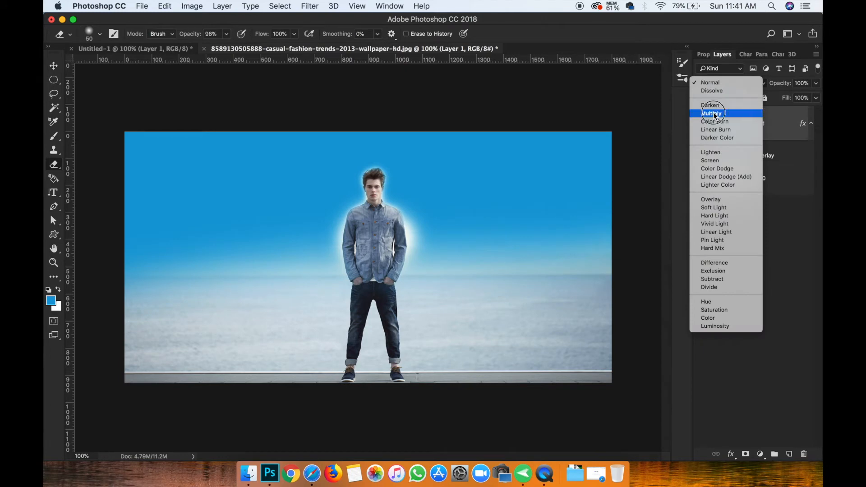
click(721, 111)
click(725, 84)
click(725, 98)
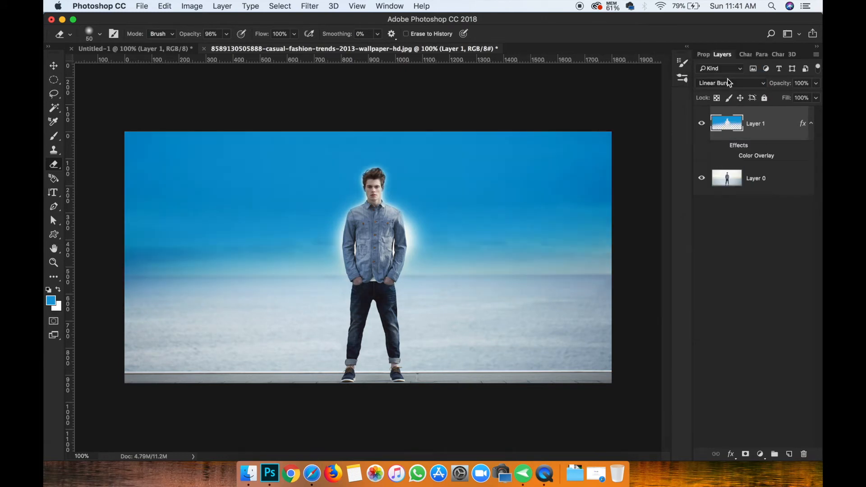
click(726, 80)
click(726, 90)
Try the lightening blend modes Screen, Linear Dodge (Add) and Lighter Color on the painted layer
click(726, 84)
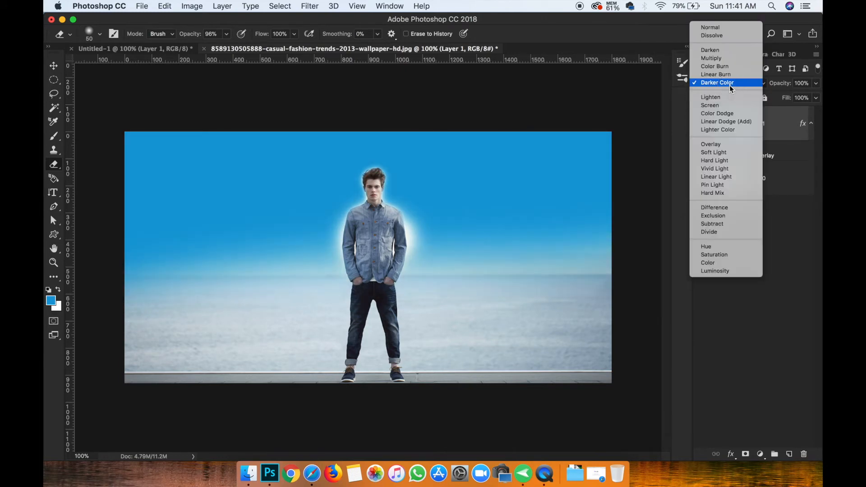
click(726, 105)
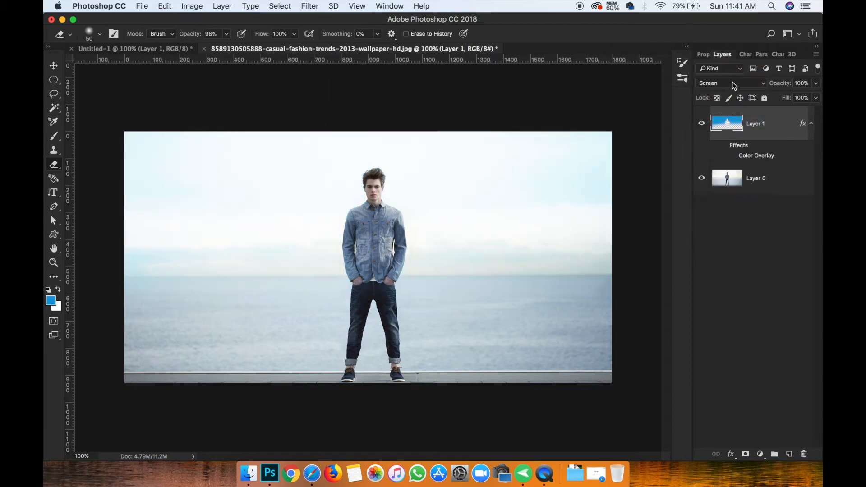
click(732, 82)
click(729, 100)
click(734, 84)
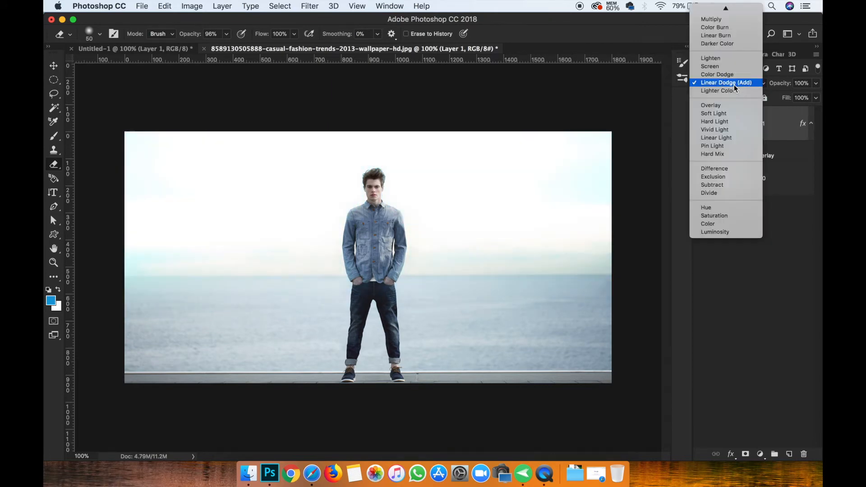
click(734, 88)
Try the contrast blend modes Hard Light, Soft Light and Overlay on the painted layer
click(736, 86)
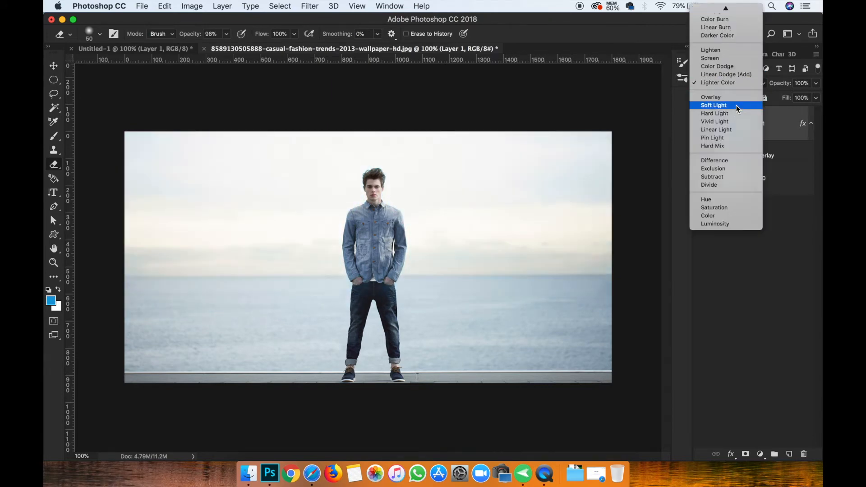
click(736, 109)
click(732, 87)
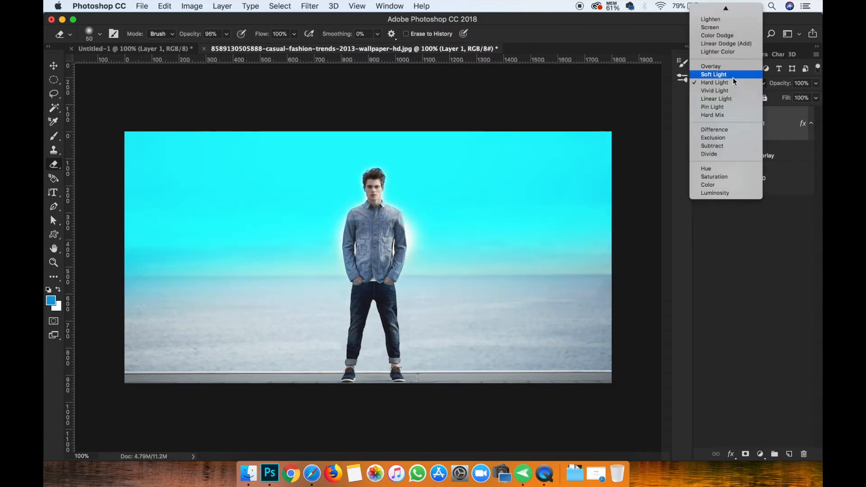
click(732, 79)
click(730, 86)
click(724, 75)
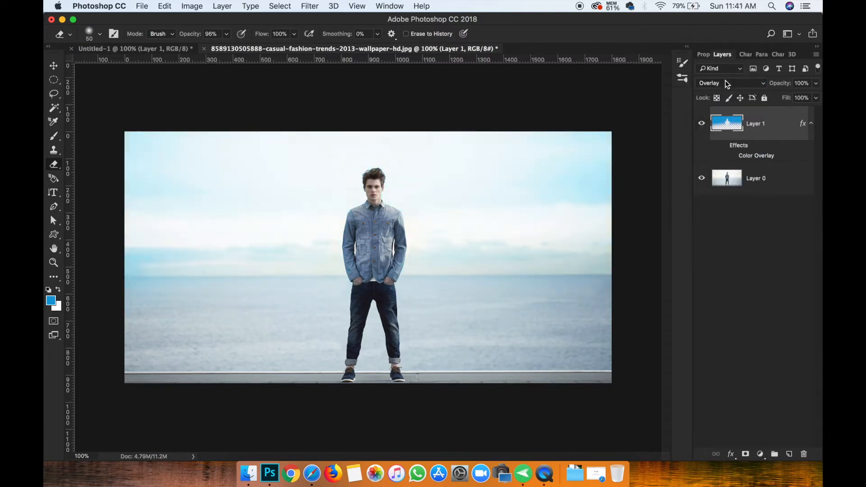
Try Difference on the painted layer, settle on the Color blend mode and hide the layer
click(725, 83)
click(731, 145)
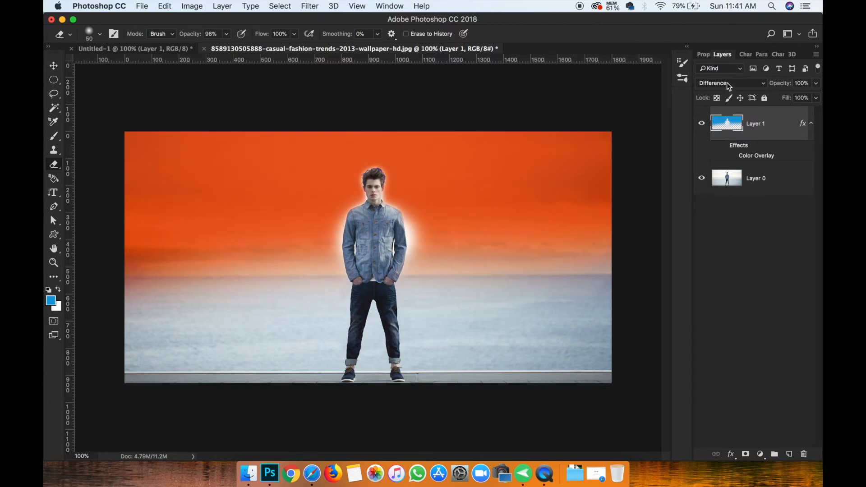
click(726, 82)
click(728, 137)
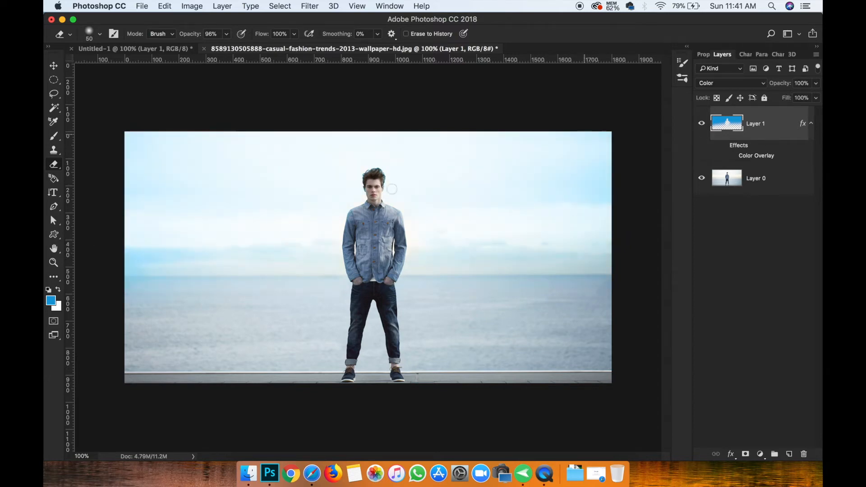
click(699, 124)
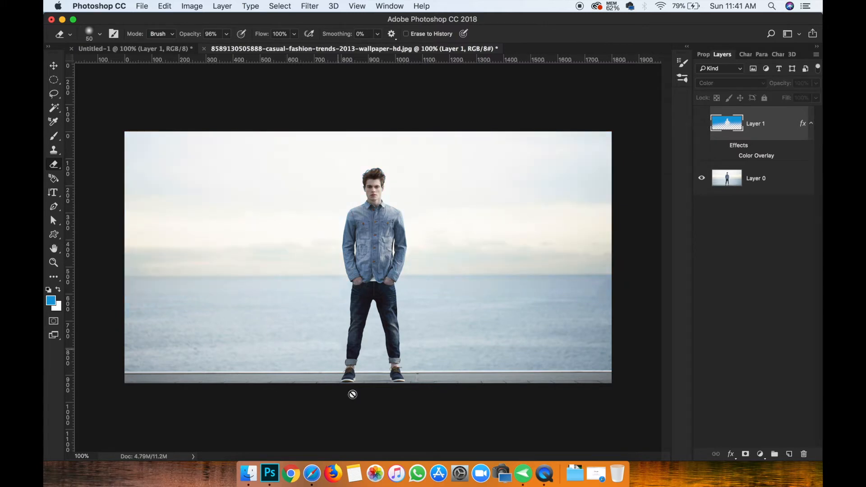
Switch to Safari and search Google Images for clouds
click(317, 477)
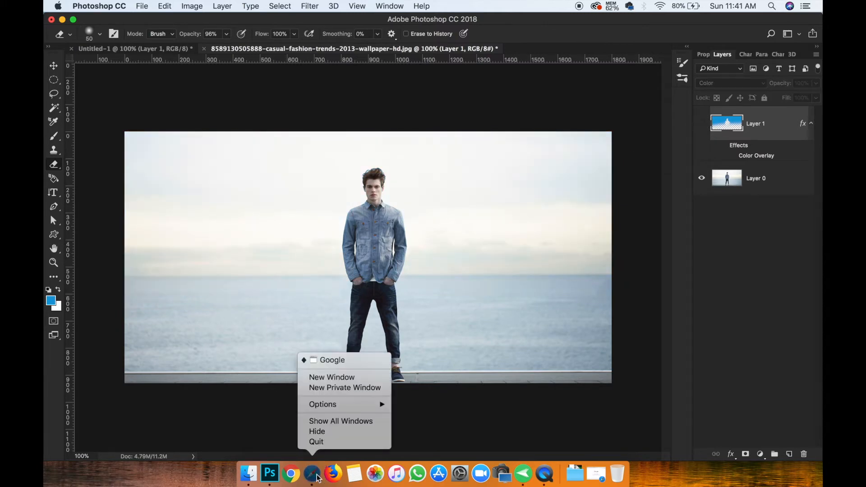
click(317, 477)
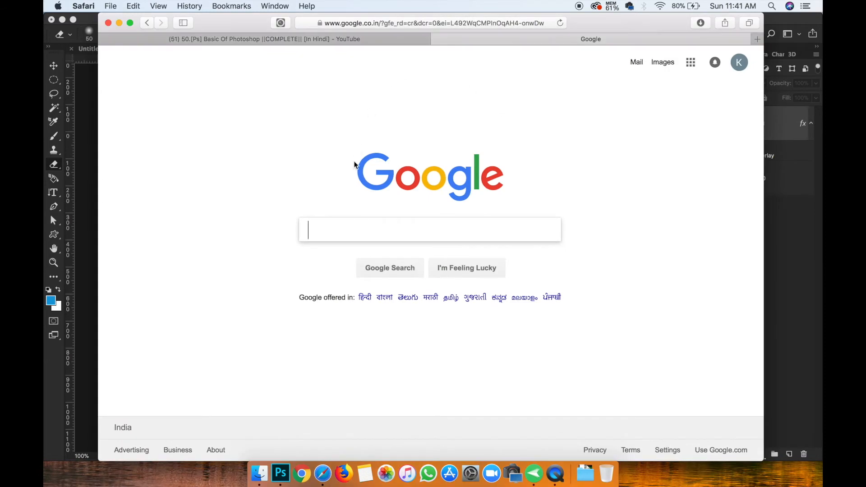
click(331, 232)
text(clouds)
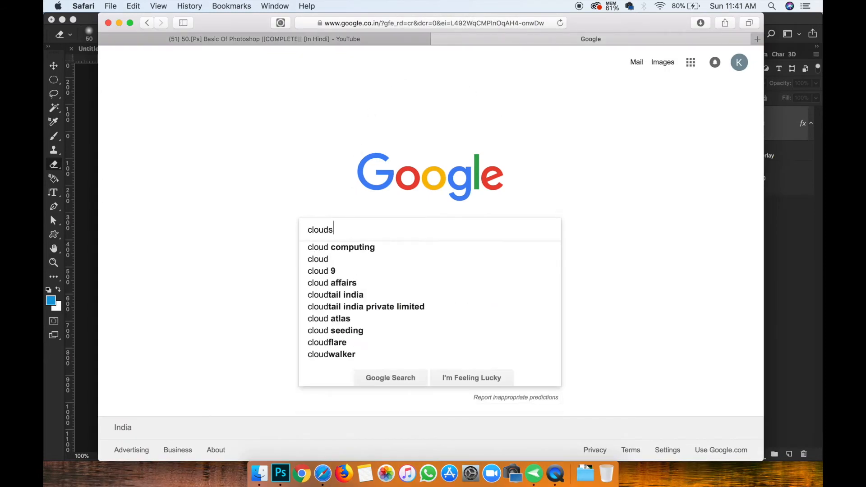
key(Return)
click(229, 101)
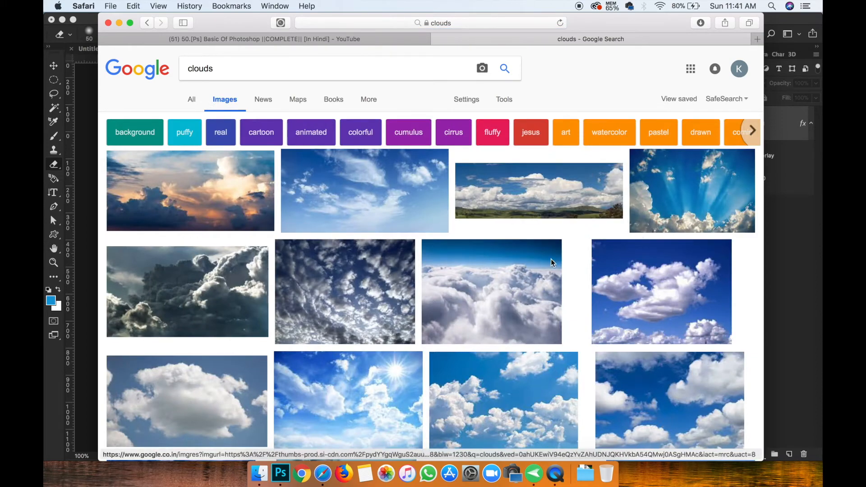
Open the full-size 3872 × 2592 picture of a blue sky with clouds and a bright sun and copy it
scroll(526, 234, down, 5)
scroll(525, 234, down, 3)
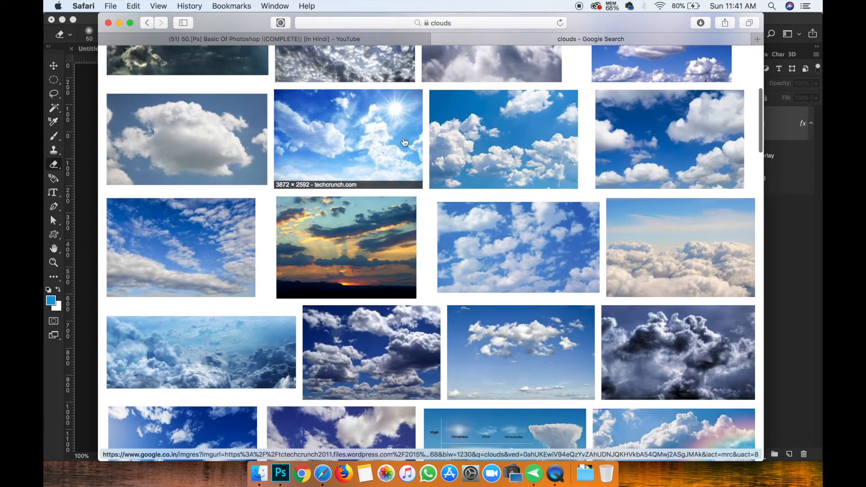
click(393, 139)
click(570, 245)
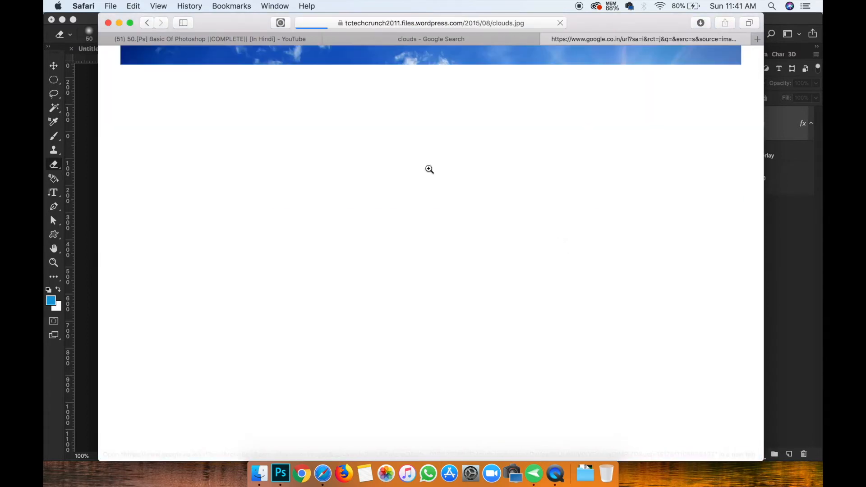
right_click(410, 145)
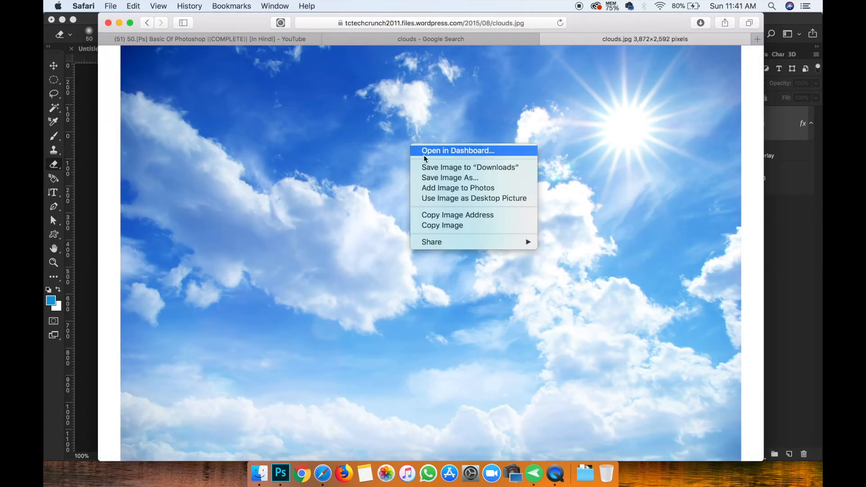
click(443, 225)
Switch to Photoshop, paste the cloud picture into the man's photo and scale it to about 42%
click(280, 473)
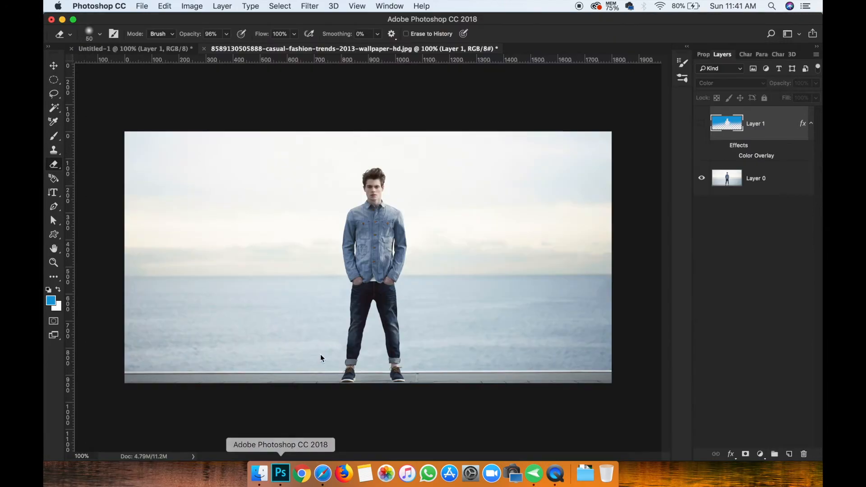
key(super+v)
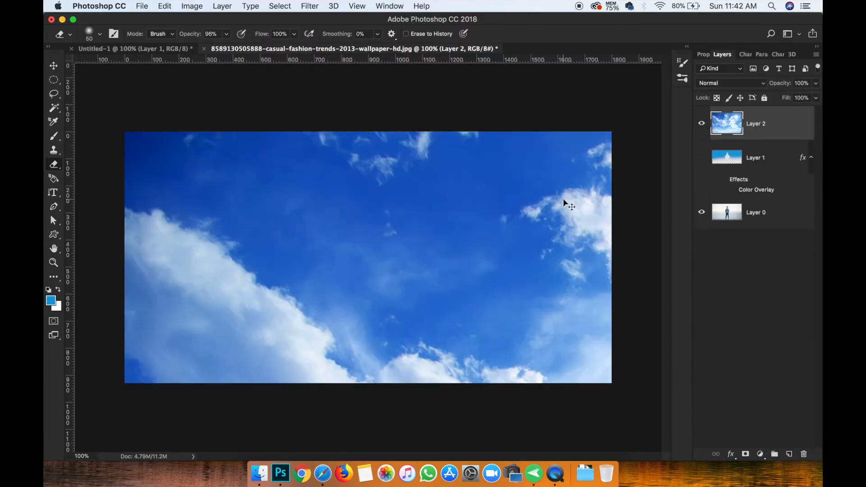
key(super+t)
drag(128, 132, 432, 256)
drag(523, 333, 248, 140)
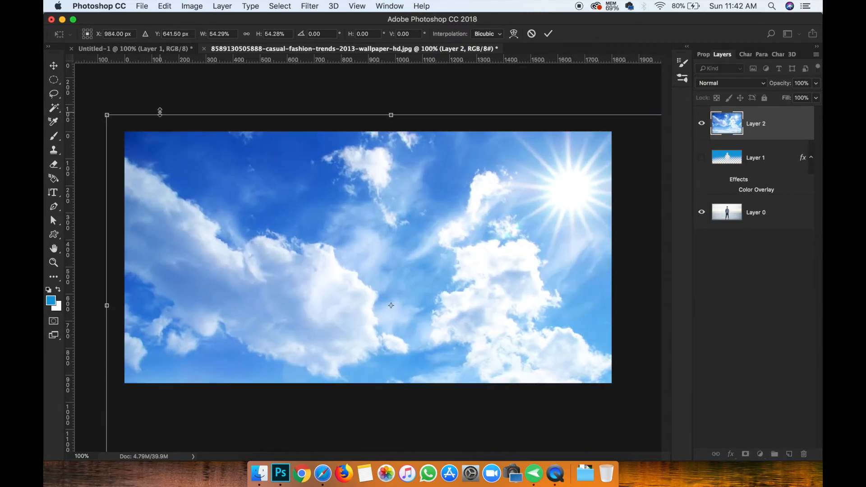
click(107, 115)
mouse_move(238, 182)
mouse_down()
mouse_move(172, 133)
mouse_move(182, 143)
mouse_up()
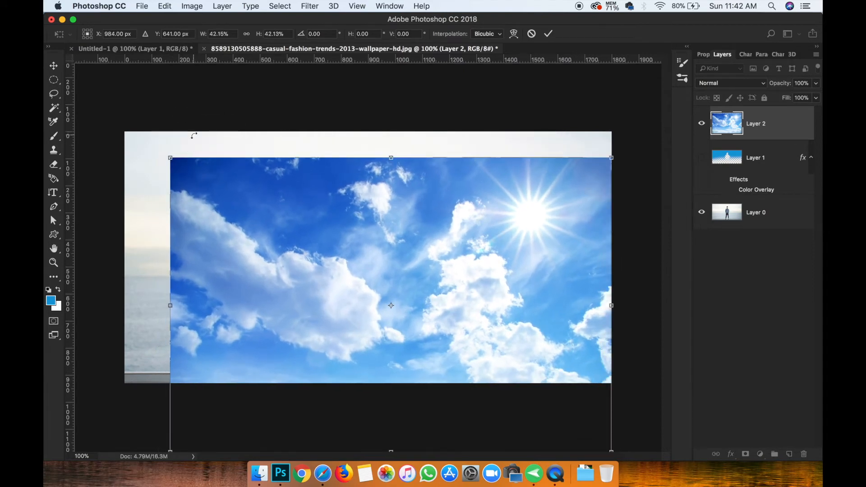
key(Return)
Move the cloud picture up to the canvas's upper edge and place its layer beneath the hidden painted layer
key(e)
key(v)
mouse_move(294, 207)
mouse_down()
mouse_move(253, 177)
mouse_move(280, 173)
mouse_up()
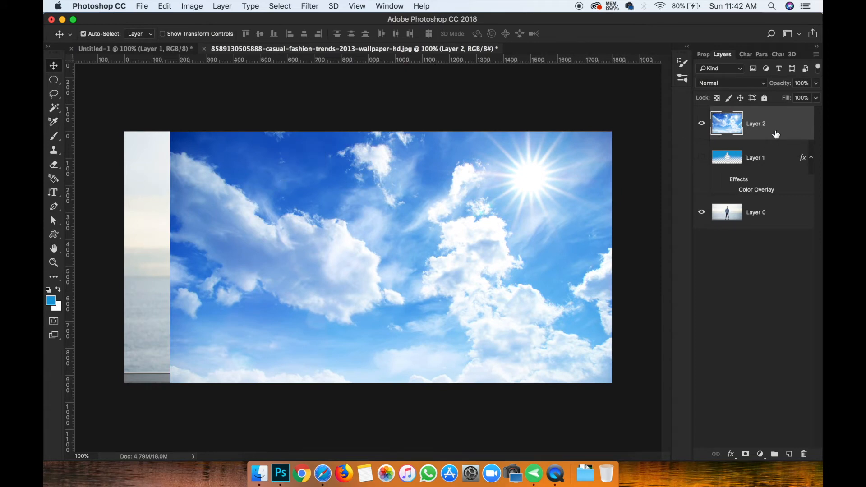
click(701, 157)
alt+click(778, 143)
alt+click(775, 140)
drag(798, 130, 791, 177)
Try the cloud layer at 52% opacity, then with the Lighten blend mode at 100% opacity
drag(783, 84, 773, 85)
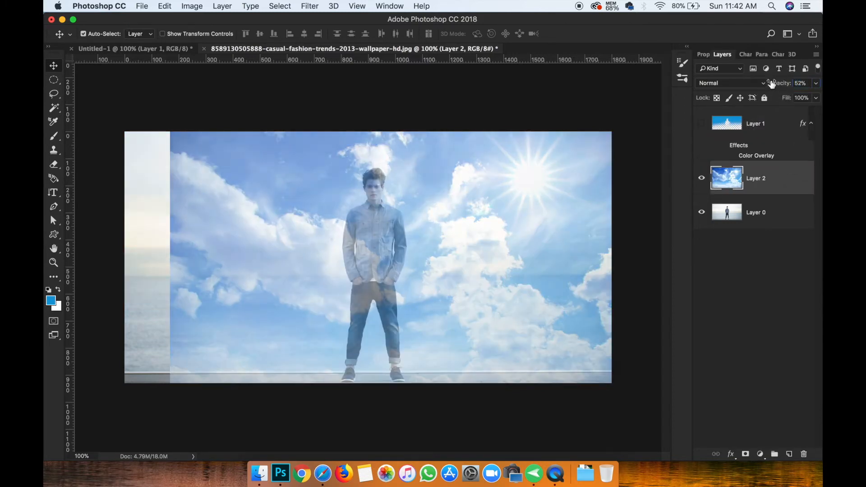
click(736, 82)
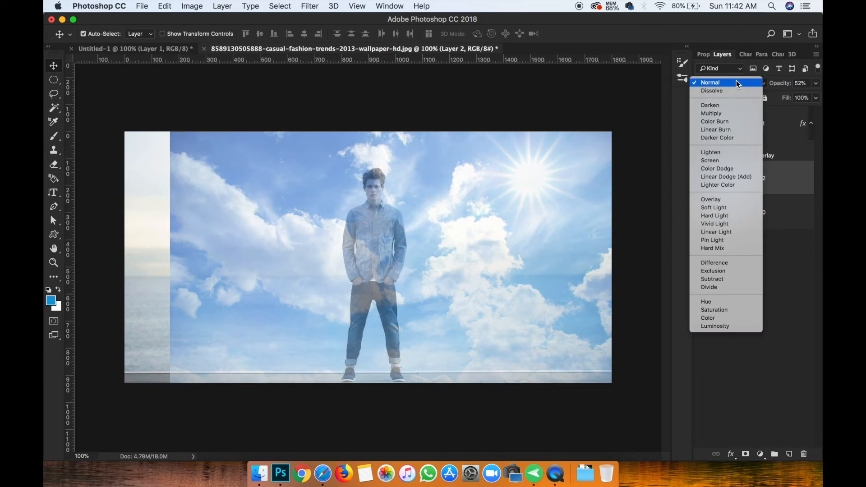
click(706, 152)
drag(781, 81, 795, 81)
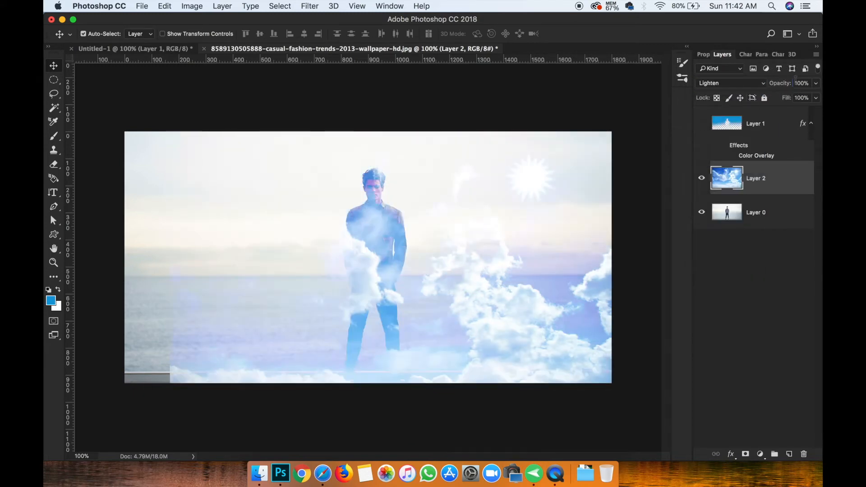
Try the Lighter Color and Soft Light blend modes on the cloud layer
click(730, 83)
click(726, 95)
click(737, 80)
click(732, 99)
click(736, 85)
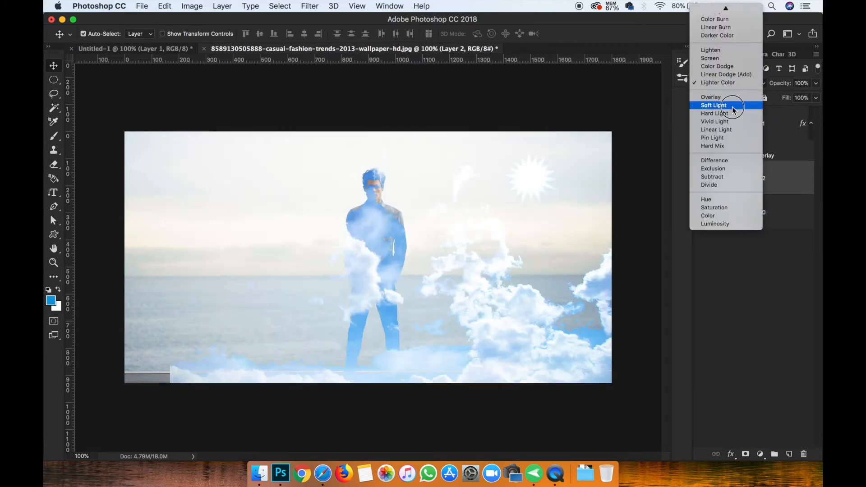
click(732, 109)
Set the cloud layer to the Multiply blend mode with 41% opacity
click(735, 80)
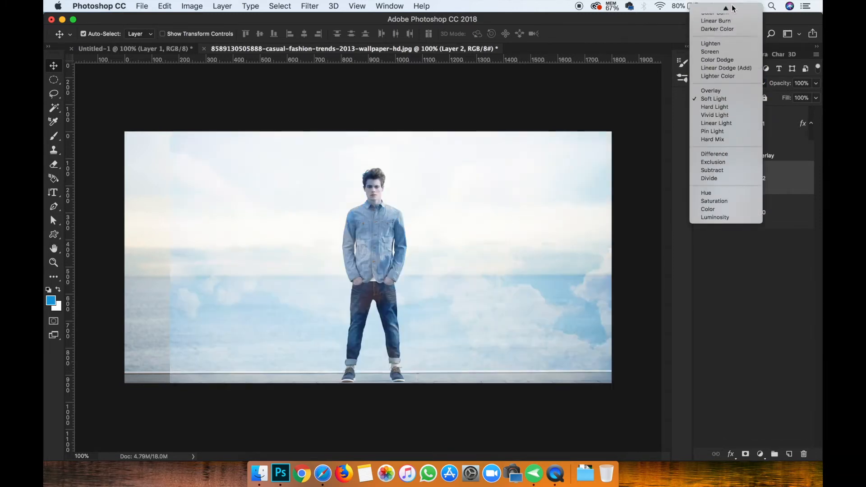
mouse_move(732, 8)
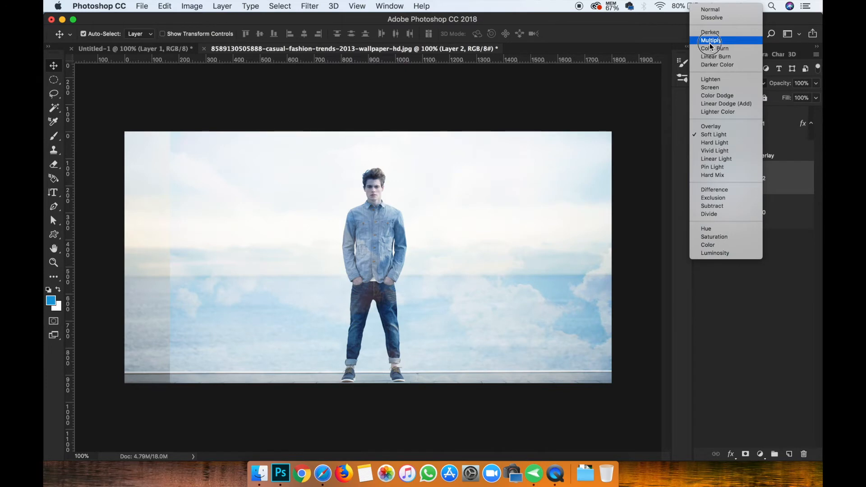
click(710, 41)
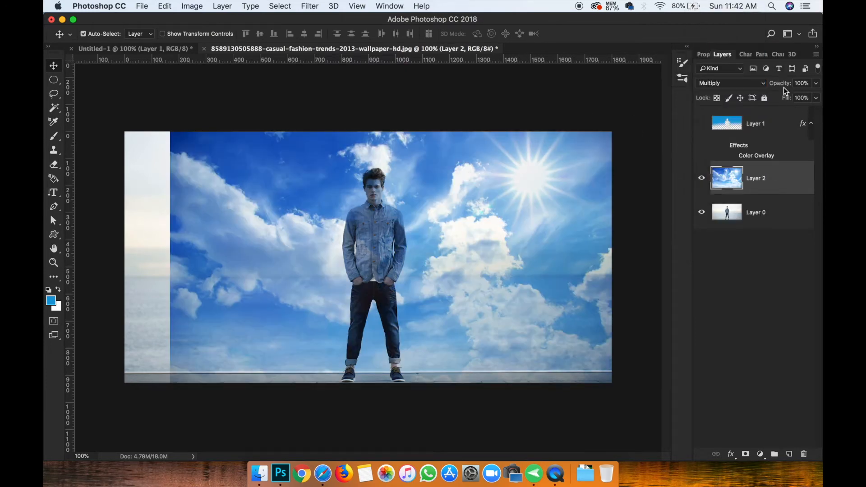
mouse_move(783, 87)
mouse_down()
mouse_move(774, 84)
mouse_move(786, 85)
mouse_up()
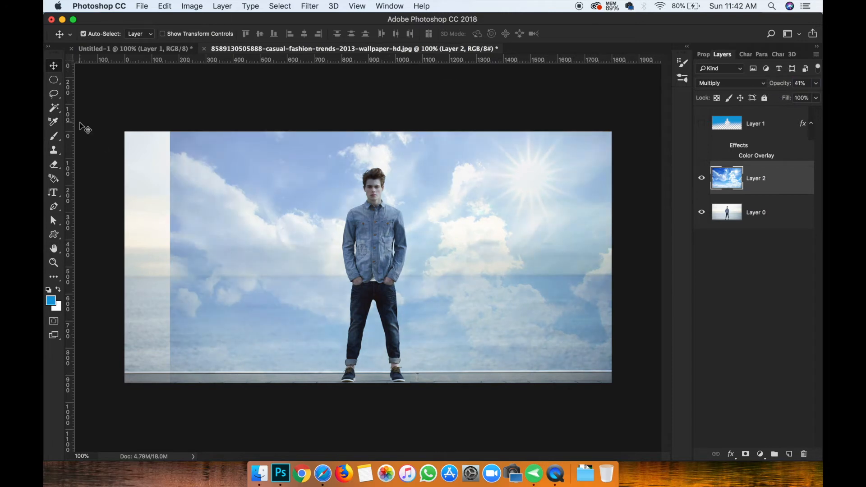
Enlarge the cloud layer with Free Transform so it covers the full width of the photo
key(super+t)
drag(172, 123, 126, 107)
key(Return)
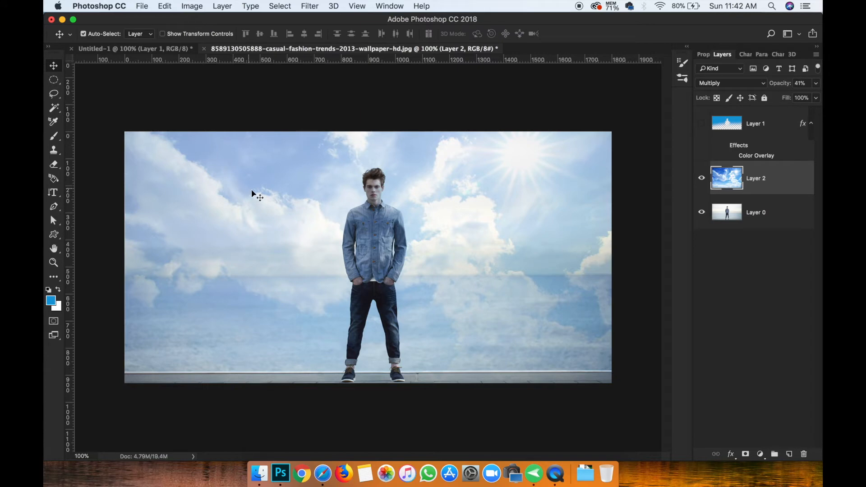
Erase the clouds over the sea and the man with a large soft Eraser, reducing the brush for his body
click(54, 164)
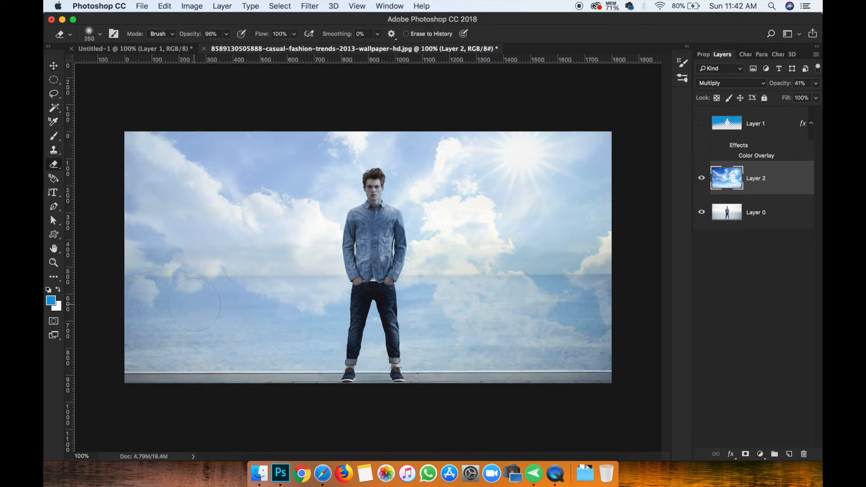
mouse_move(97, 318)
mouse_down()
mouse_move(493, 319)
mouse_move(622, 348)
mouse_up()
key(bracketleft)
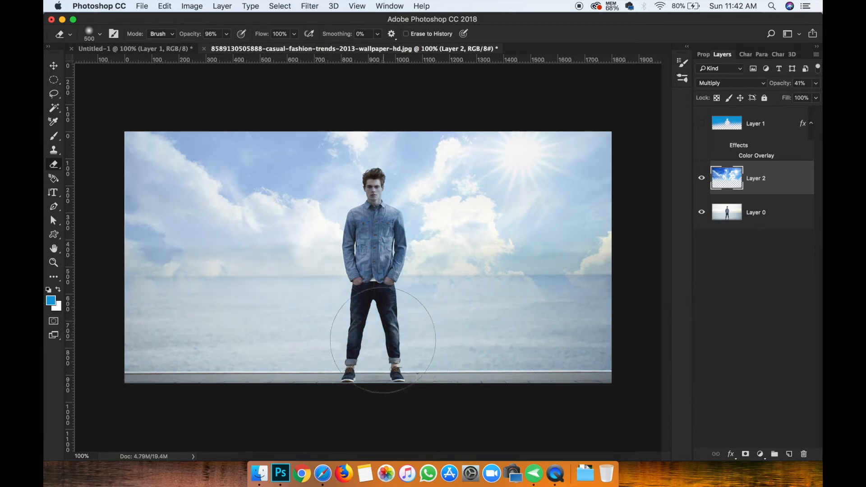
key(bracketleft)
key(bracketleft)
key(bracketleft)
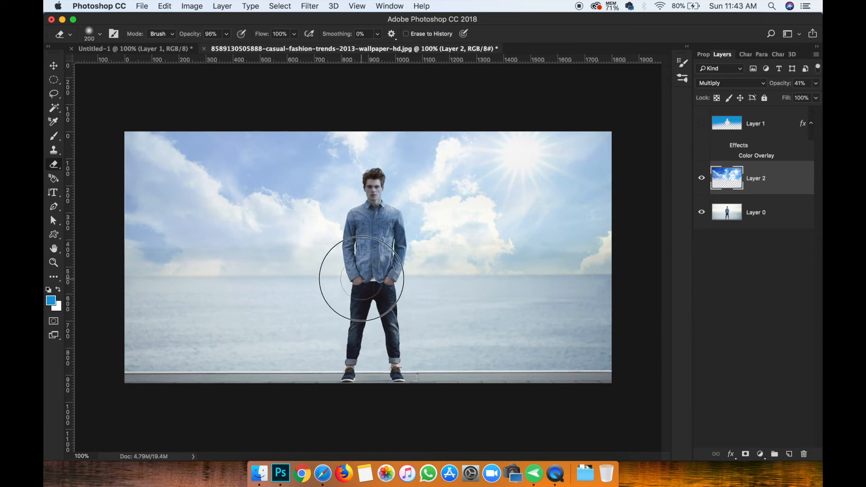
Compare the photo with and without the cloud layer and set that layer's opacity to 36%
click(702, 180)
click(701, 180)
drag(784, 84, 773, 85)
Fade the clouds above the horizon using the Eraser at size 600 and 46% opacity
key(bracketright)
key(bracketright)
key(bracketright)
key(bracketright)
key(bracketright)
key(bracketright)
key(bracketright)
key(bracketright)
key(bracketright)
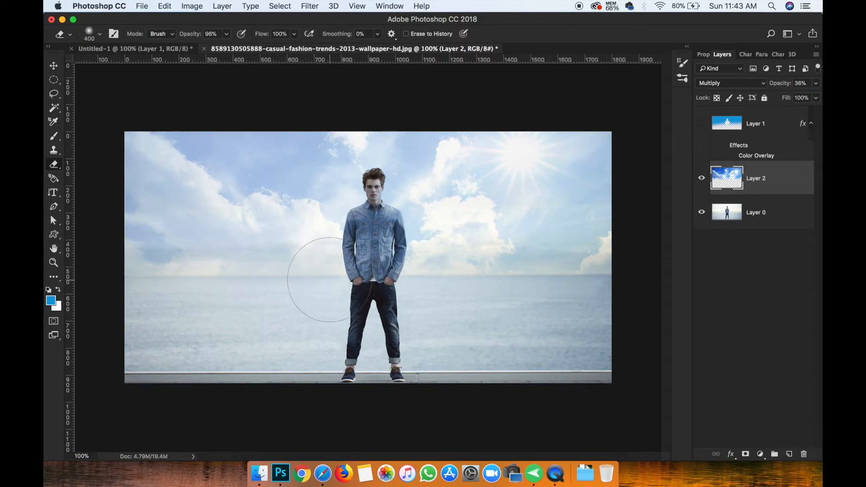
drag(197, 37, 170, 39)
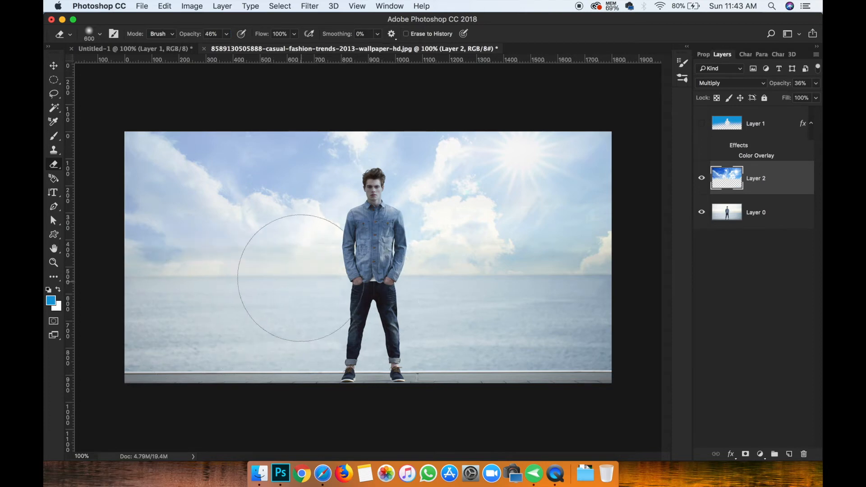
drag(460, 271, 530, 286)
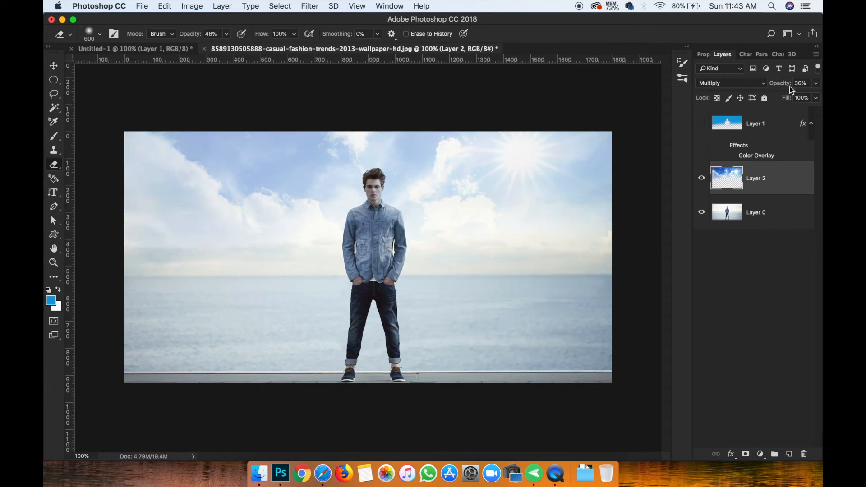
Set the cloud layer's opacity to 52% and erase the clouds over the man with a size 80 Eraser, raising its opacity to 85%
mouse_move(783, 86)
mouse_down()
mouse_move(797, 85)
mouse_move(782, 86)
mouse_up()
key(super+equal)
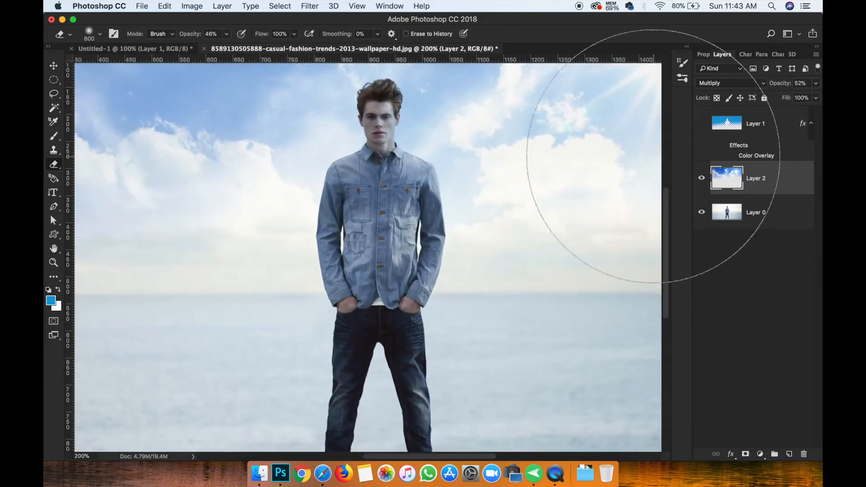
click(54, 66)
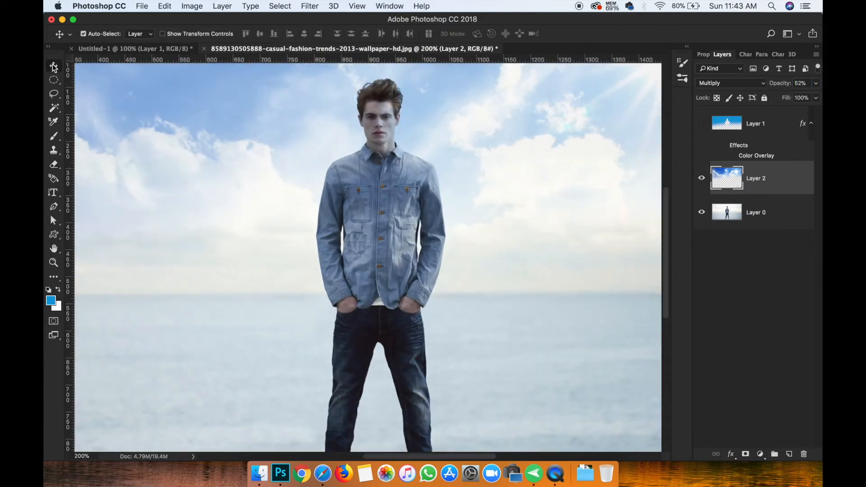
click(56, 162)
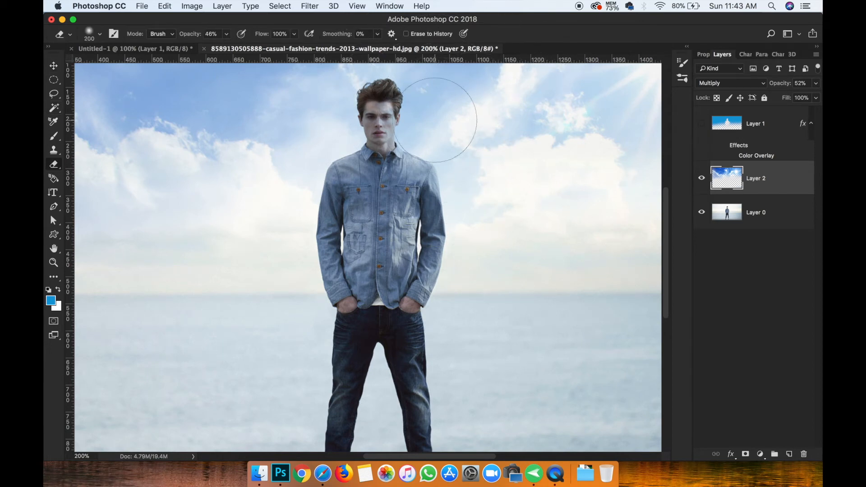
key(bracketleft)
key(bracketleft)
key(bracketleft)
key(bracketleft)
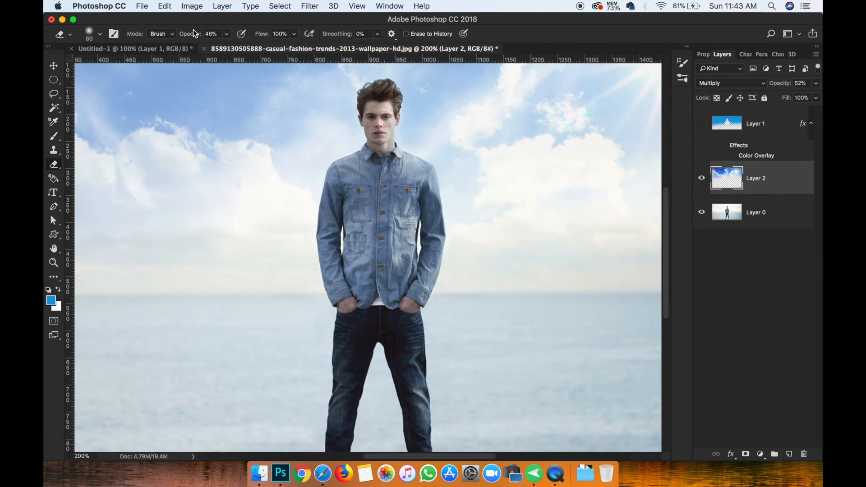
drag(186, 36, 207, 36)
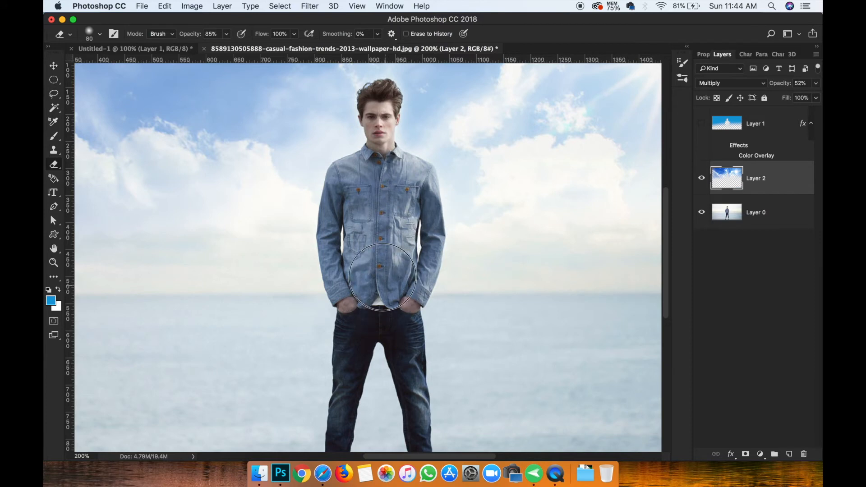
Compare the whole photo with and without the cloud layer
key(super+minus)
key(super+minus)
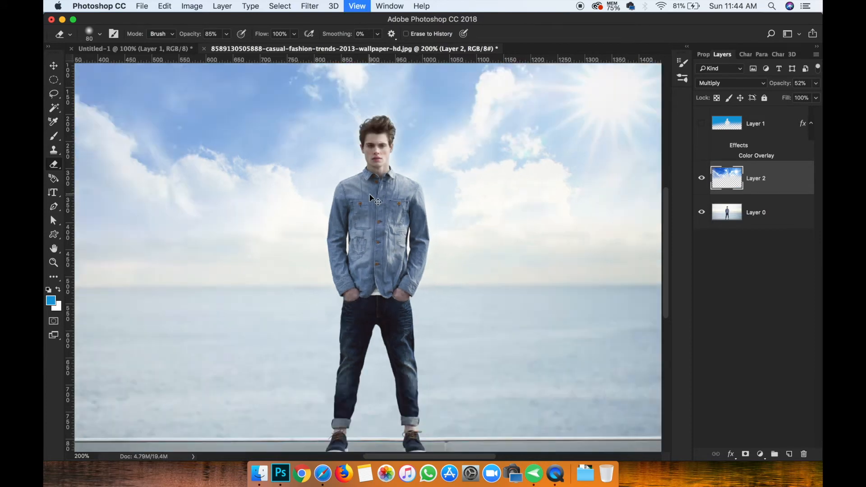
key(super+plus)
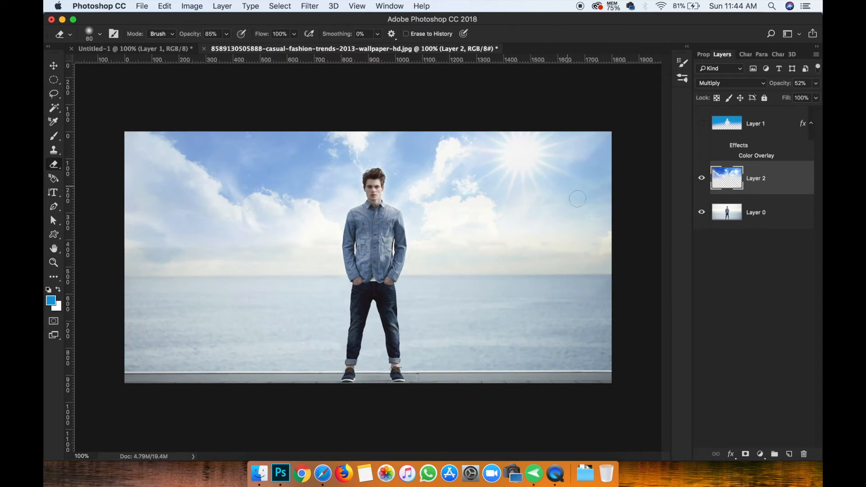
click(702, 179)
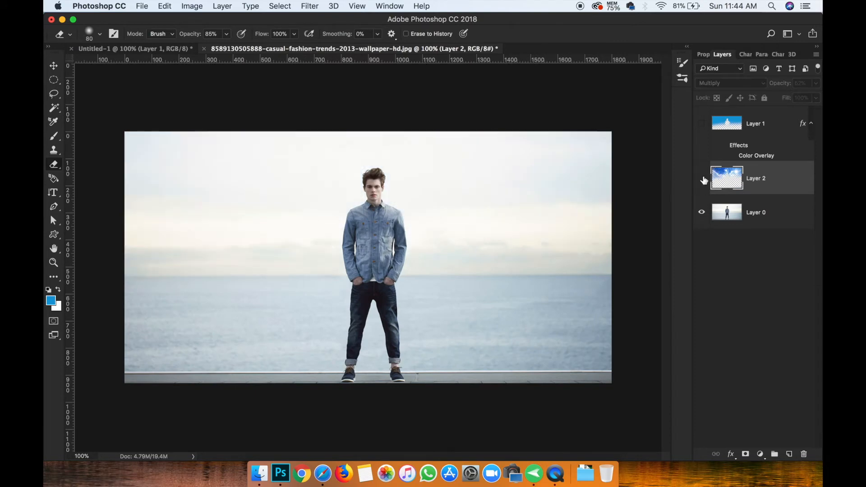
click(701, 179)
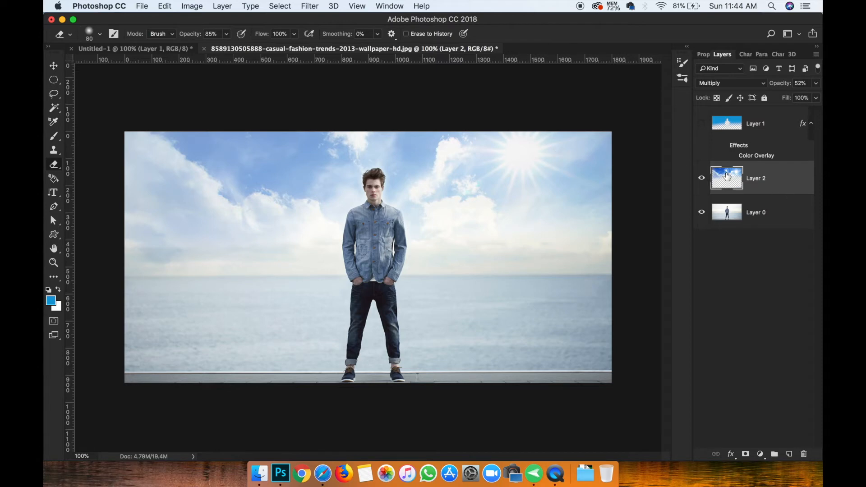
Try a hue shift of -8 on the cloud layer with Hue/Saturation
key(super+u)
mouse_move(605, 283)
mouse_down()
mouse_move(589, 282)
mouse_move(606, 283)
mouse_up()
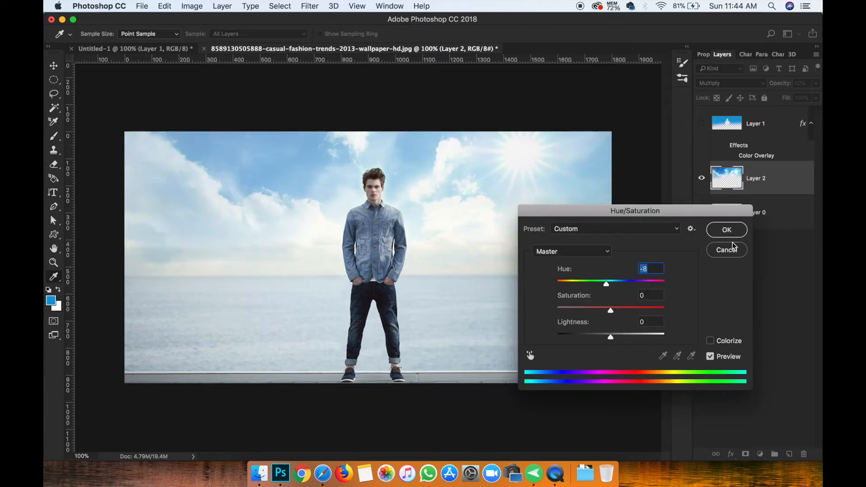
click(731, 247)
Hide the cloud layer and examine the man's face, jacket and jeans up close in the original photo
click(702, 178)
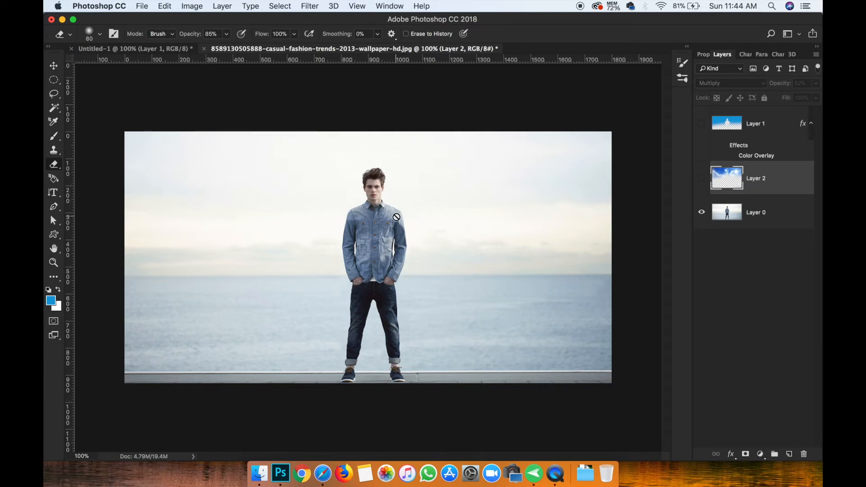
click(54, 152)
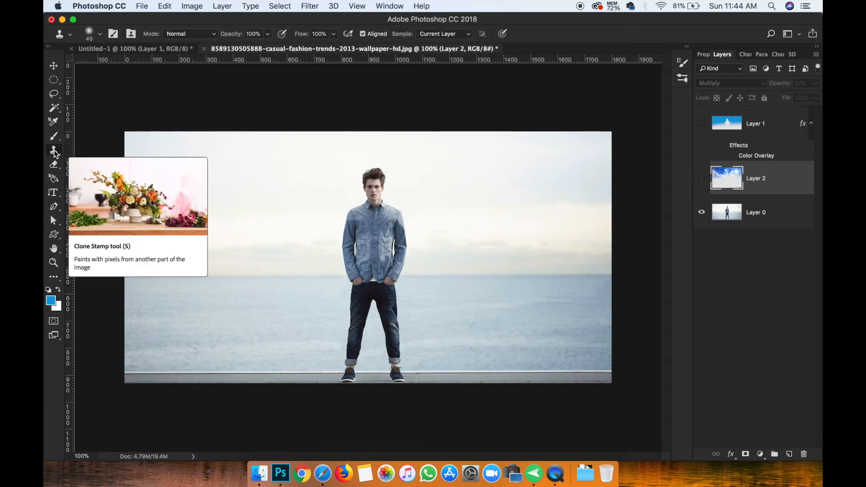
key(super+equal)
key(super+equal)
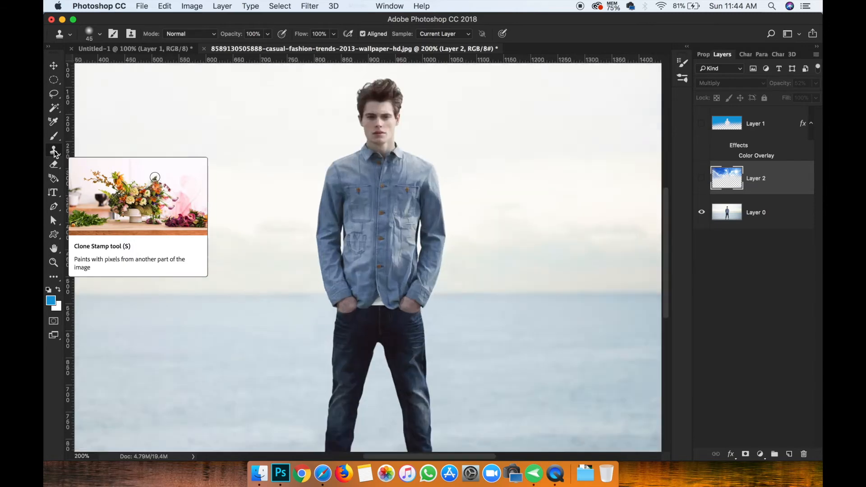
scroll(310, 177, up, 5)
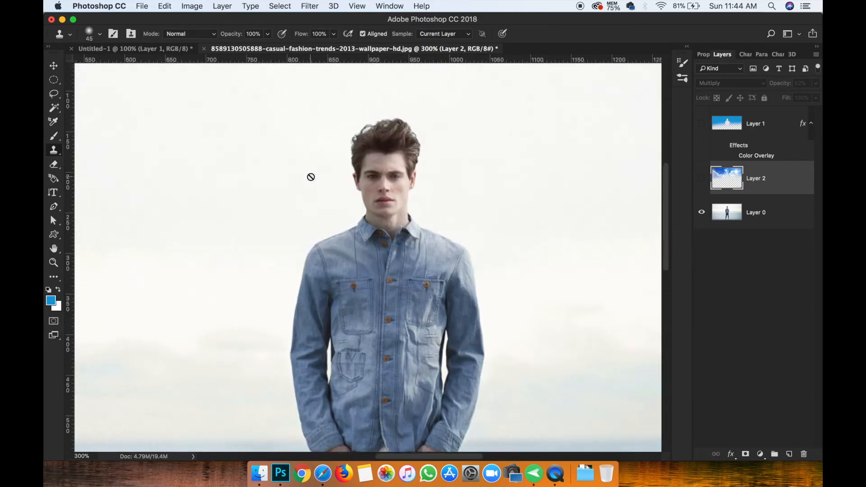
click(53, 68)
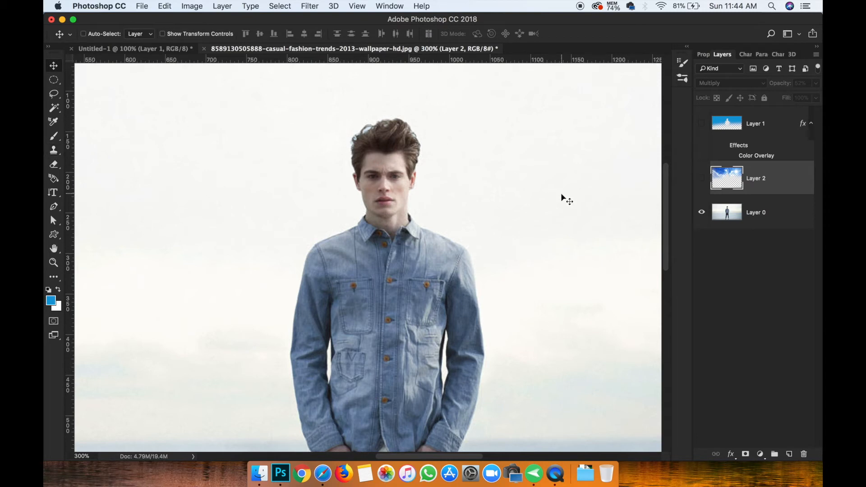
key(super+equal)
key(super+equal)
scroll(474, 197, up, 3)
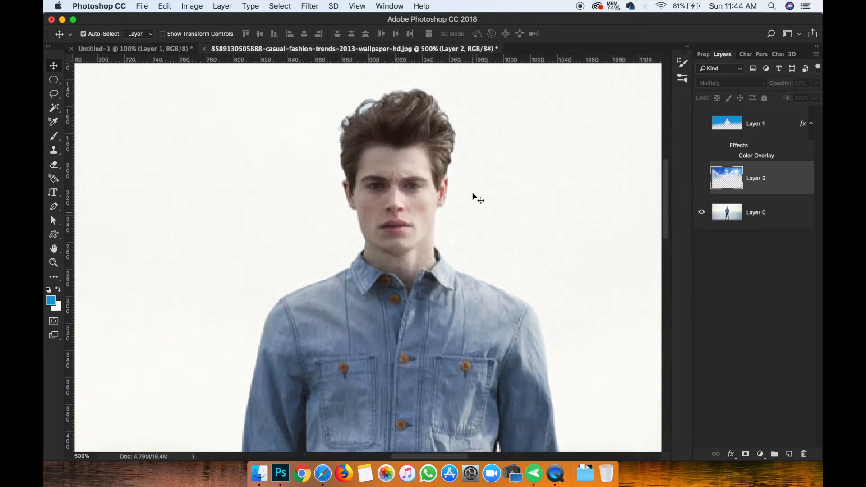
scroll(369, 184, down, 15)
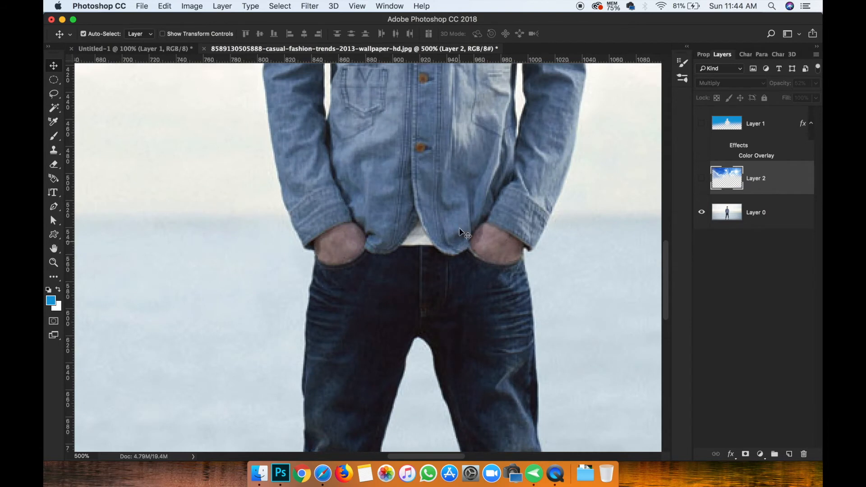
scroll(459, 115, up, 6)
scroll(459, 114, up, 3)
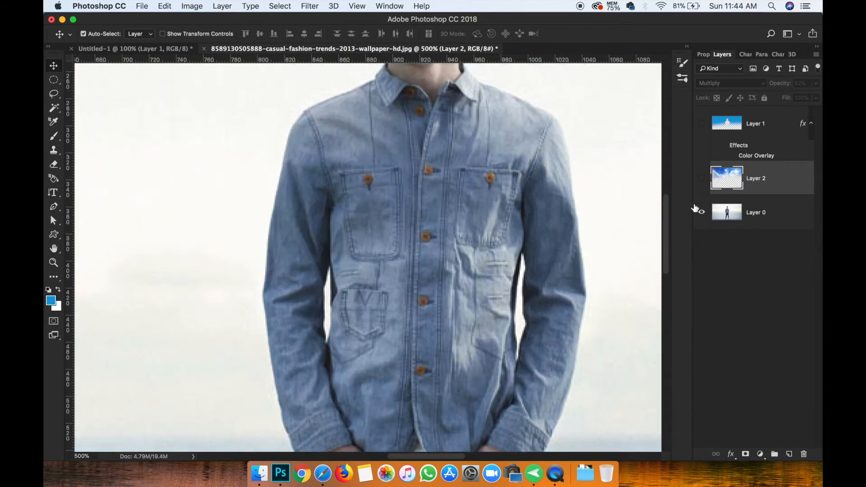
Delete the painted layer and the cloud layer, keeping only the original photo layer
shift+click(739, 129)
key(BackSpace)
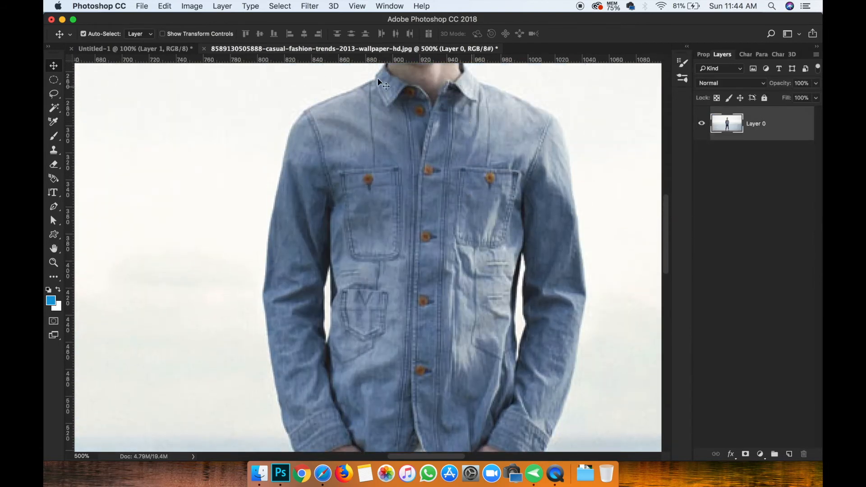
Duplicate Layer 0
key(super+j)
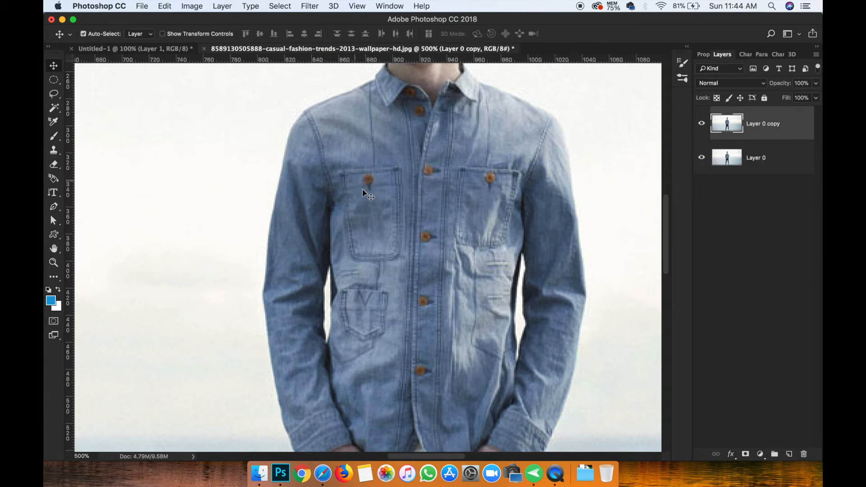
click(52, 80)
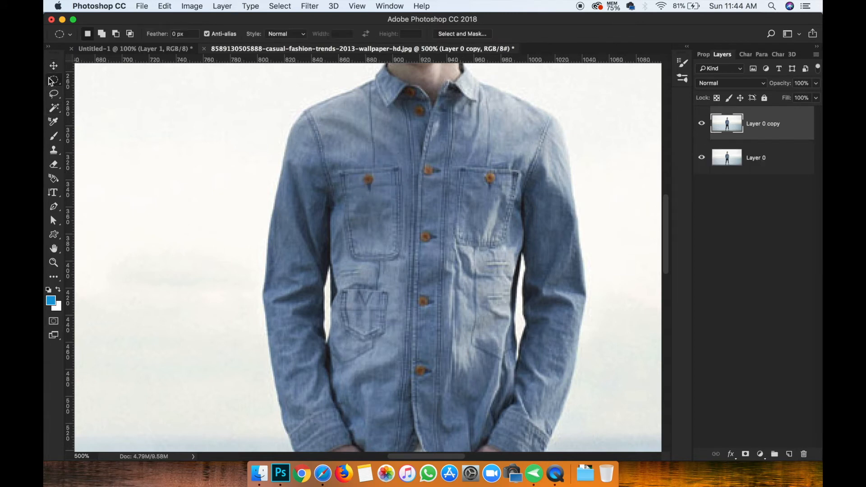
drag(360, 172, 377, 190)
key(ctrl+d)
Remove the button from the chest pocket on the image's left with a size 9 Clone Stamp, sampling the denim beside it
key(s)
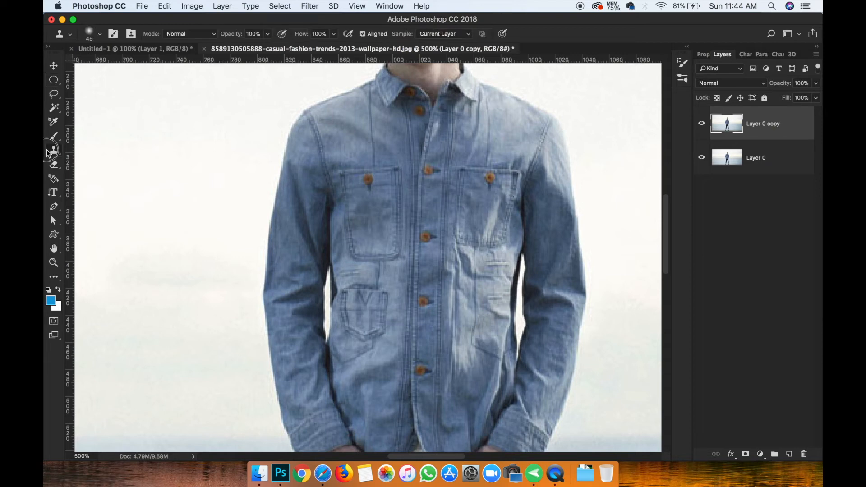
key(bracketleft)
key(bracketleft)
click(374, 187)
key(bracketright)
key(bracketright)
key(bracketright)
key(bracketright)
key(bracketleft)
key(bracketleft)
key(bracketleft)
key(bracketleft)
key(bracketright)
key(bracketleft)
key(bracketleft)
key(bracketleft)
key(super+equal)
key(super+equal)
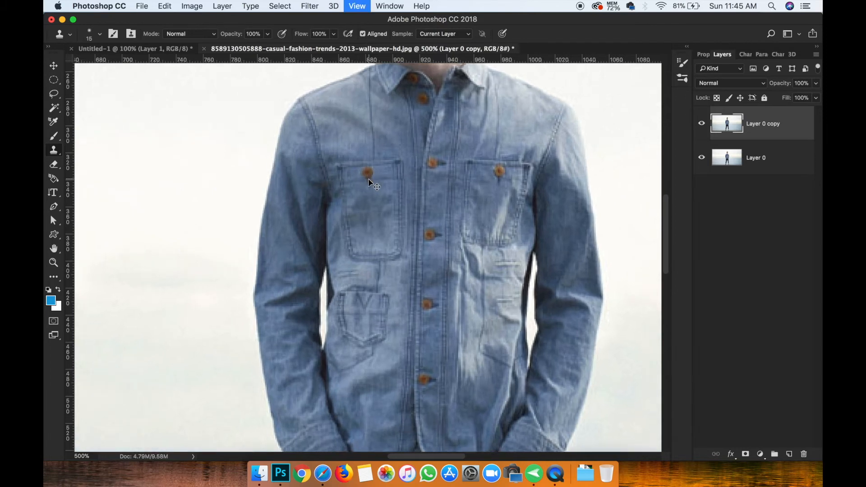
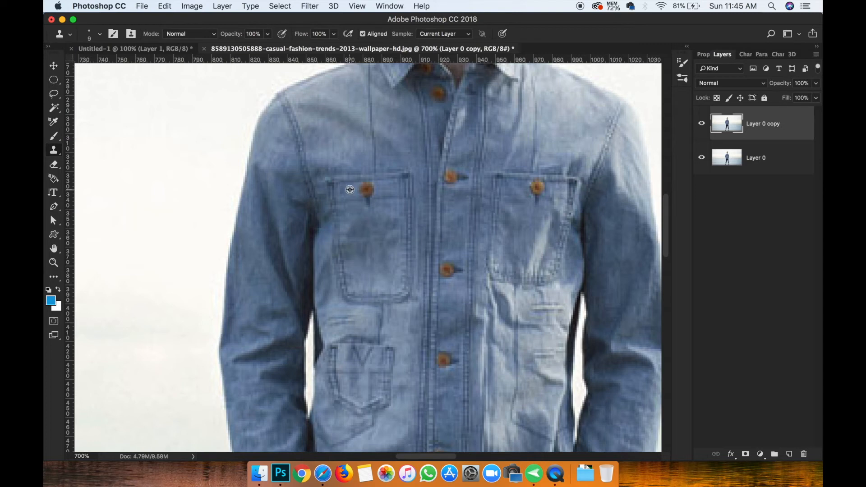
click(347, 190)
click(362, 188)
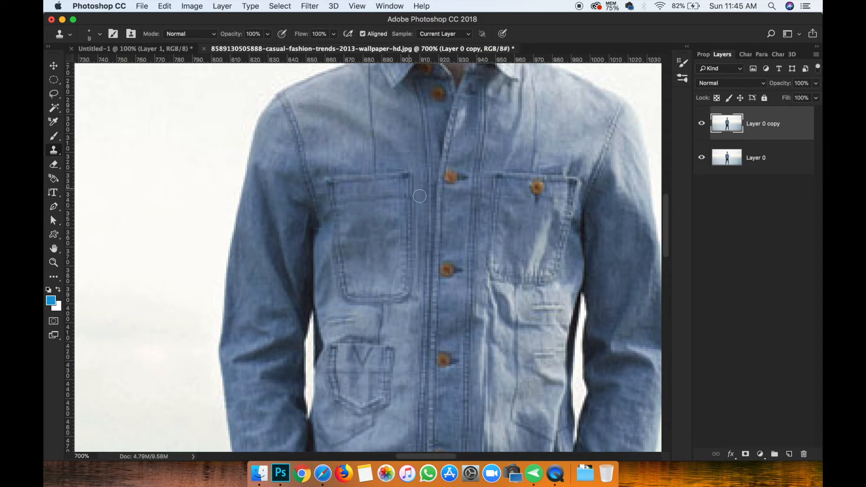
Compare the retouched shirt with the original by repeatedly hiding and showing Layer 0 copy
key(super+minus)
key(super+minus)
key(super+minus)
key(super+minus)
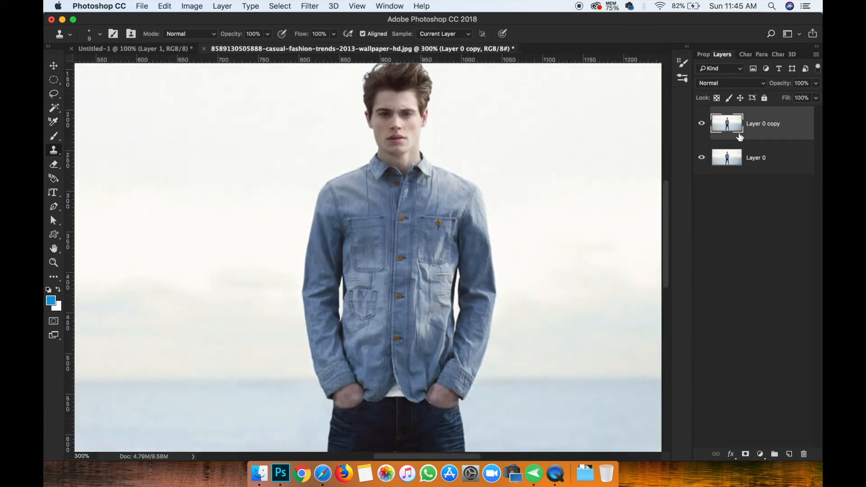
click(701, 124)
click(702, 125)
click(701, 124)
click(701, 125)
click(702, 125)
click(701, 125)
click(702, 125)
click(701, 125)
click(702, 125)
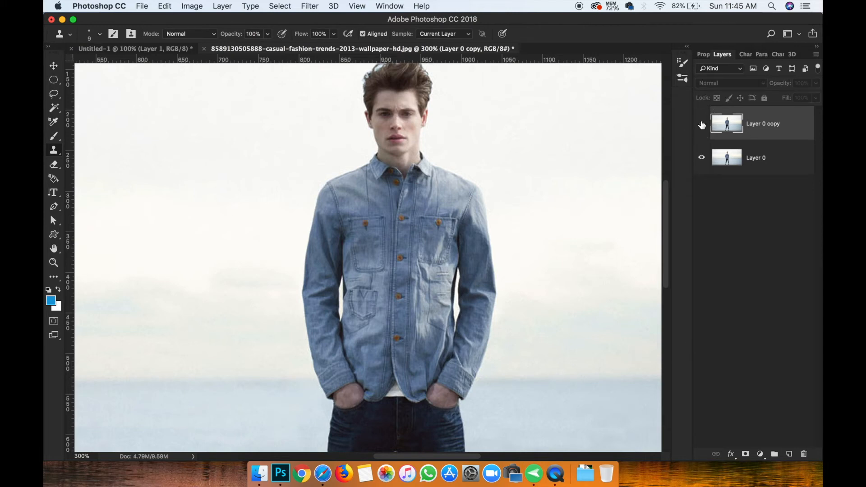
click(701, 125)
click(701, 125)
click(702, 125)
click(702, 125)
Try erasing the man on Layer 0 with the Eraser tool at 100% view
scroll(140, 231, down, 10)
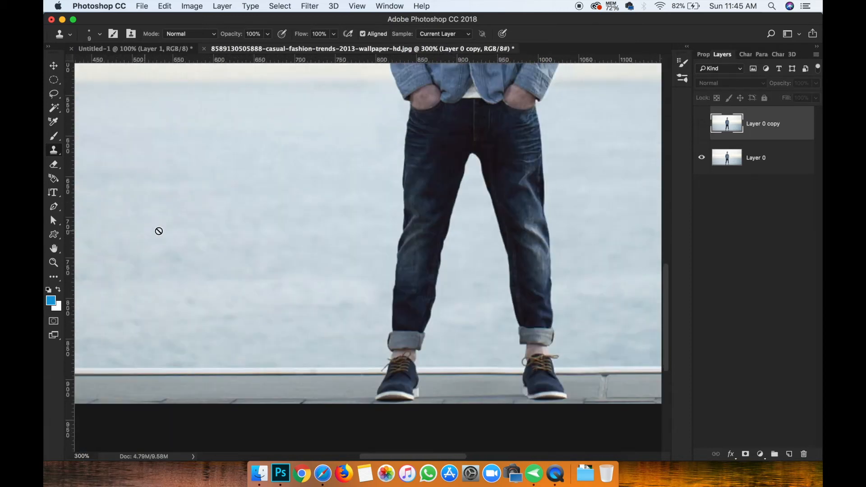
key(super+1)
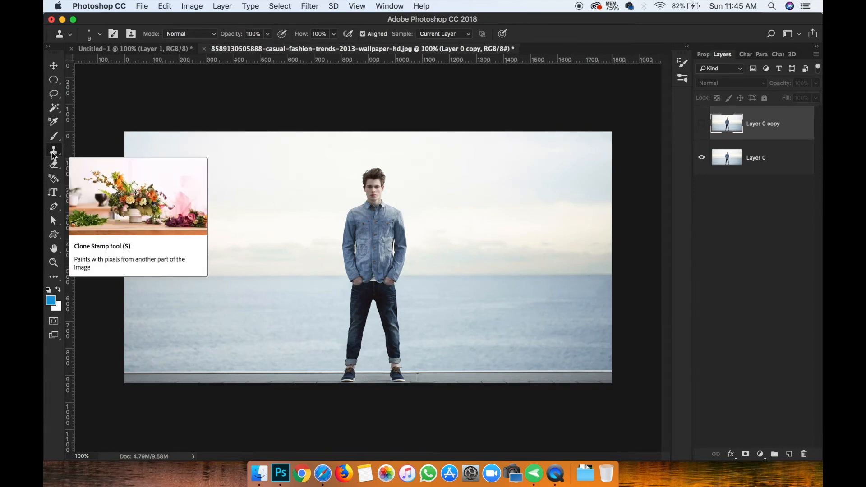
drag(48, 165, 77, 161)
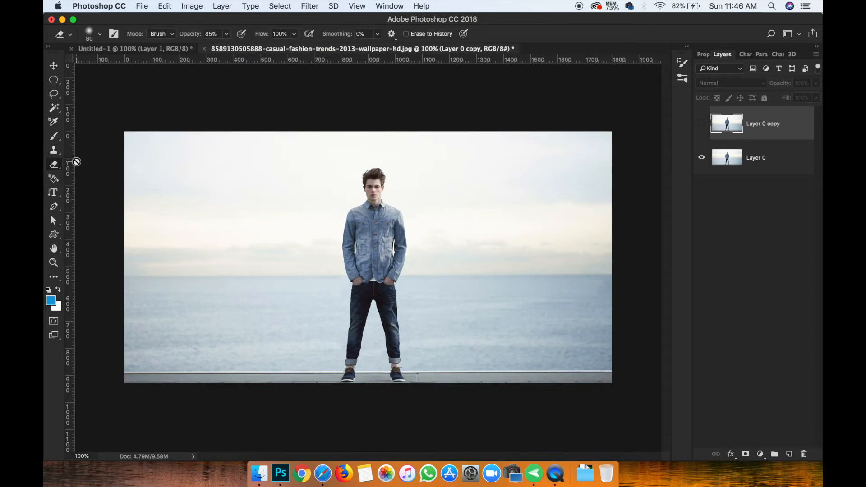
click(754, 151)
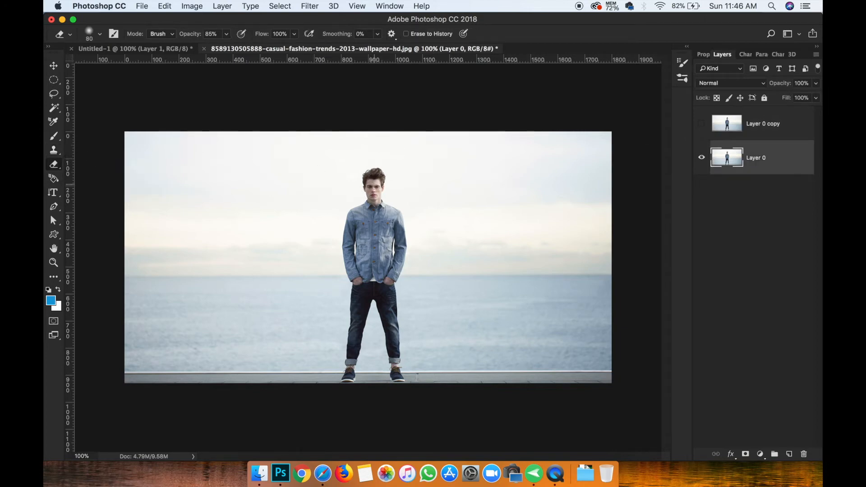
mouse_move(373, 174)
mouse_down()
mouse_move(378, 253)
mouse_move(367, 300)
mouse_move(394, 287)
mouse_up()
key(super+z)
Show and select Layer 0 copy, and erase the sky beside the man's hair with the Background Eraser
click(700, 125)
click(769, 127)
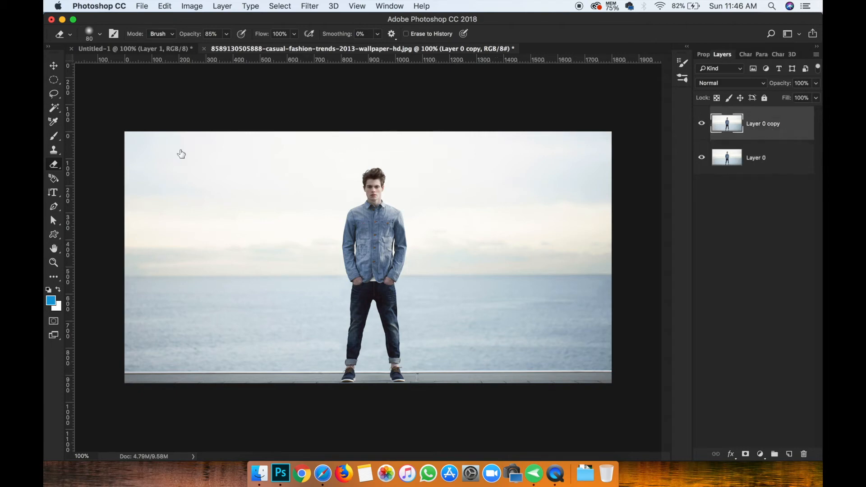
click(53, 165)
click(96, 172)
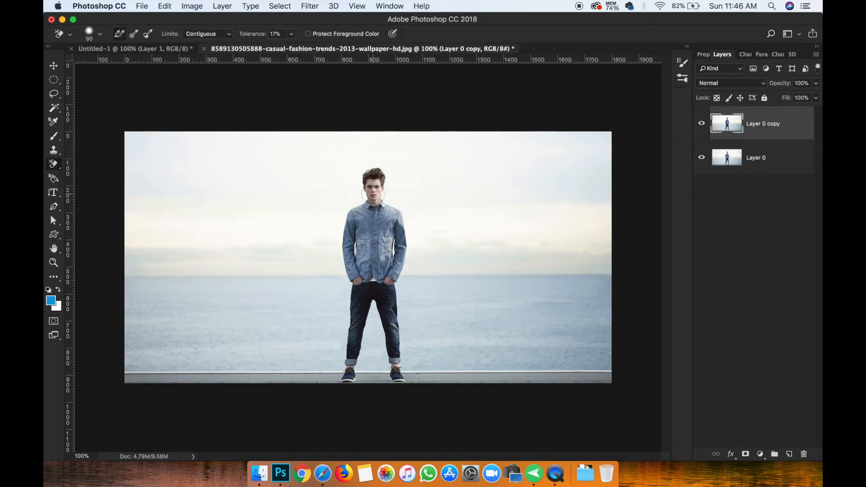
key(super+equal)
scroll(374, 197, up, 3)
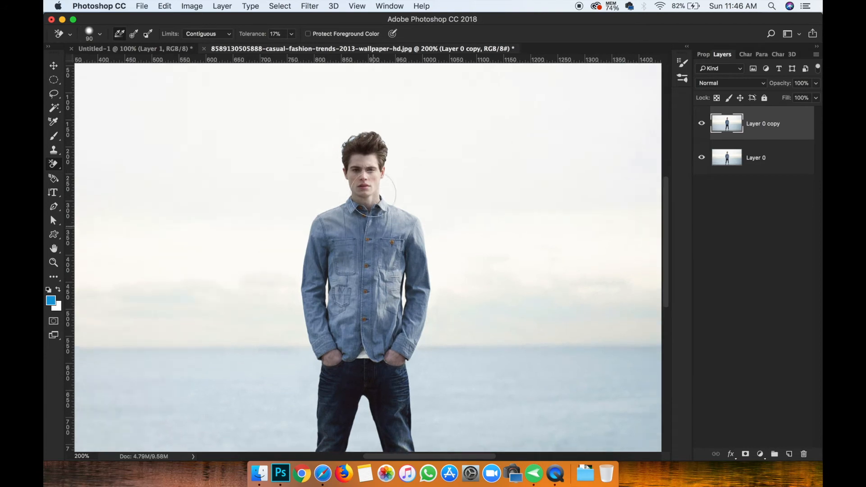
key(super+equal)
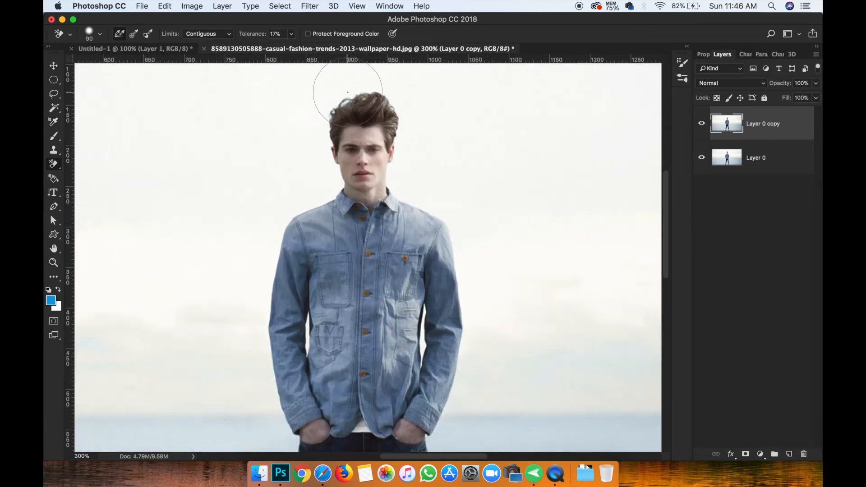
drag(328, 87, 318, 113)
Set the Background Eraser's tolerance to 25% and its brush size to 60
drag(248, 36, 254, 36)
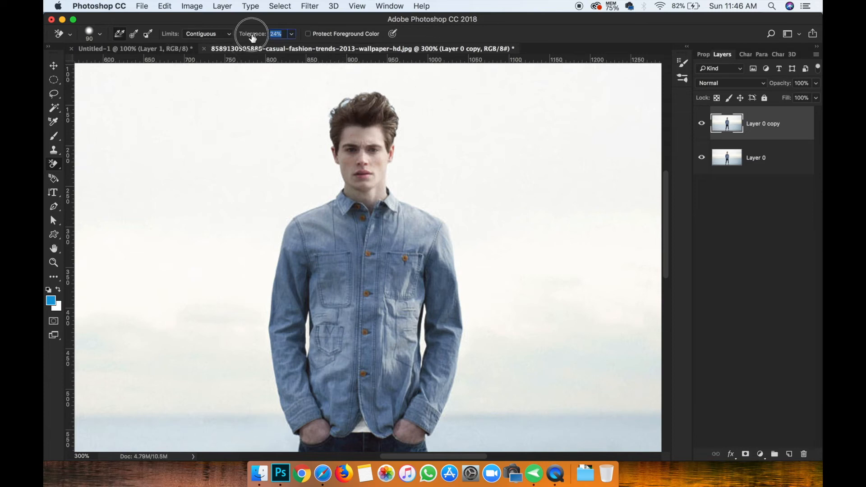
click(209, 38)
click(203, 33)
key(bracketleft)
key(bracketleft)
key(bracketleft)
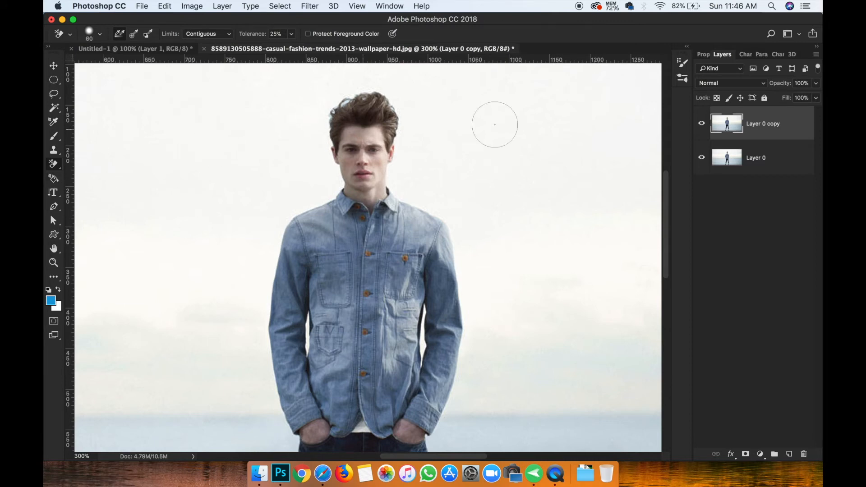
Undo the last erasing on Layer 0 copy, keep the Background Eraser active, and hide Layer 0
click(784, 150)
click(776, 132)
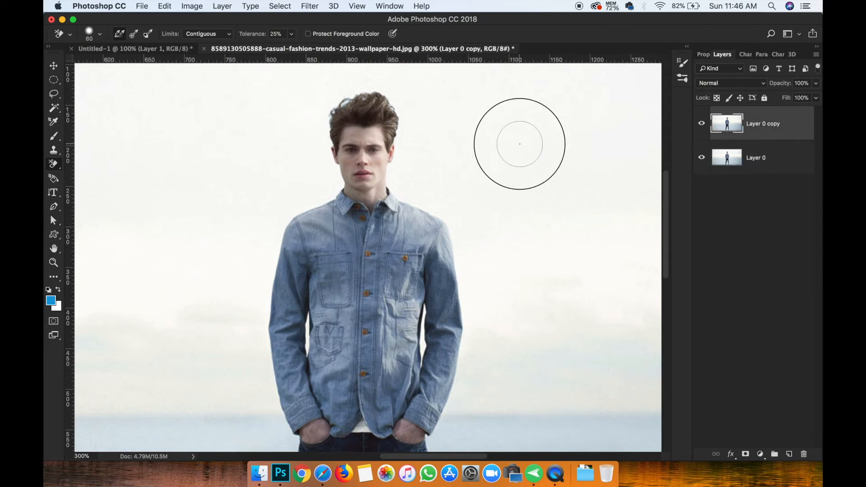
key(super+z)
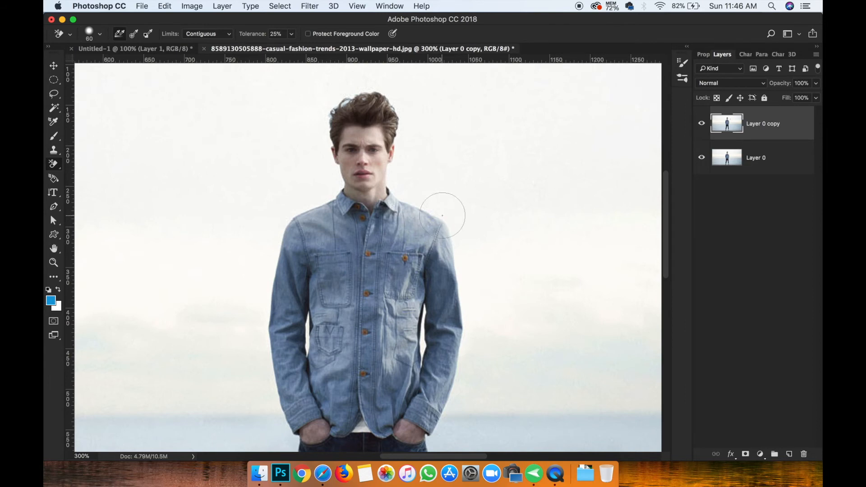
right_click(58, 164)
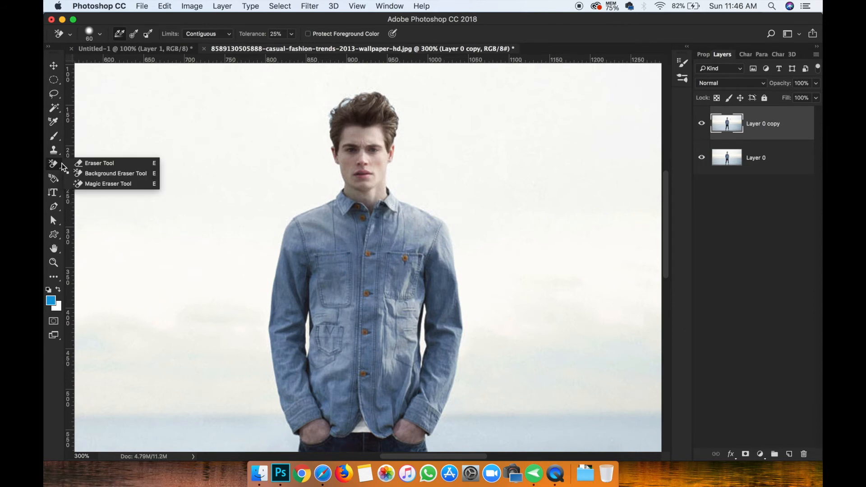
click(87, 176)
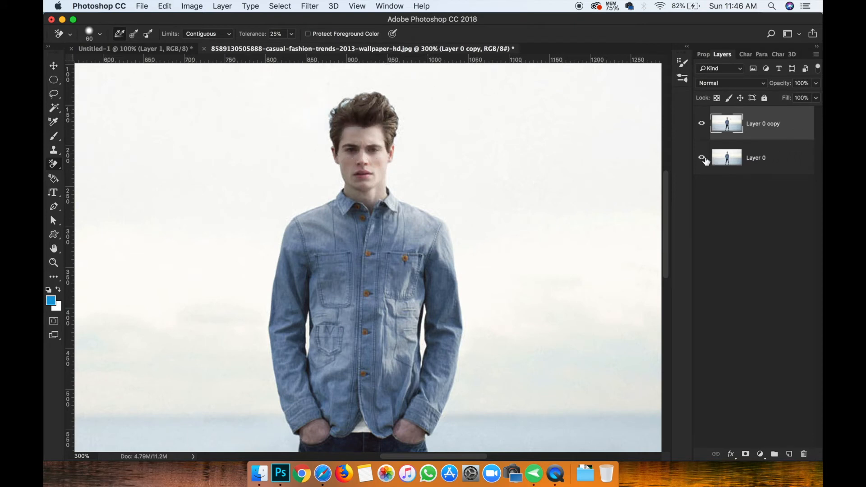
click(702, 157)
Try erasing the sky freehand along the head and shoulder on the image's right with the Background Eraser
click(391, 98)
mouse_move(391, 97)
mouse_down()
mouse_move(402, 87)
mouse_move(413, 106)
mouse_move(406, 148)
mouse_move(422, 197)
mouse_move(447, 204)
mouse_move(448, 194)
mouse_up()
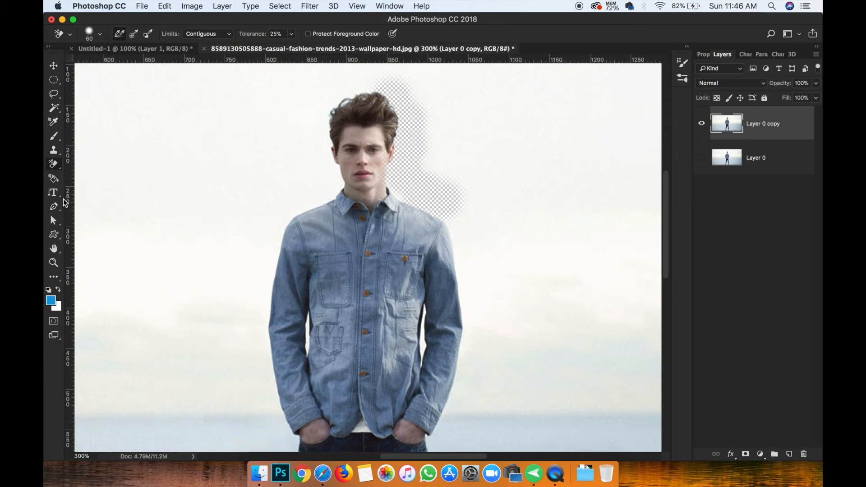
key(super+z)
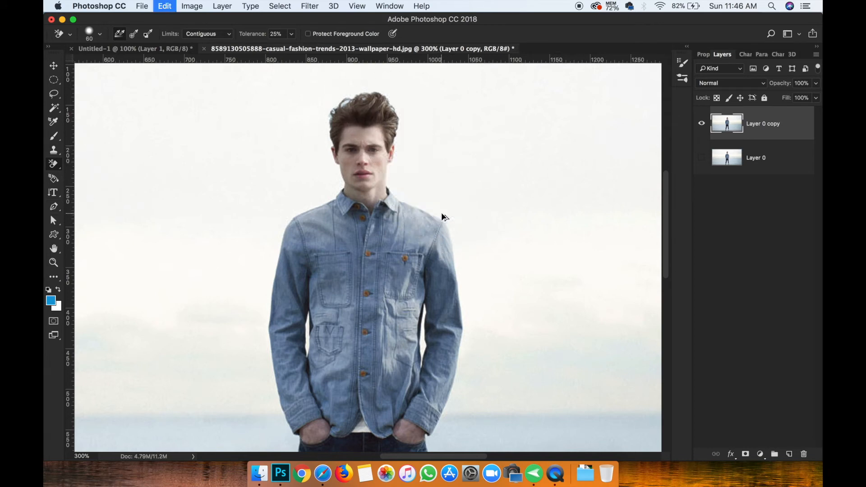
Erase the sky beside the man's head and shoulder with the Background Eraser inside a lasso selection, and clear the selection
click(54, 93)
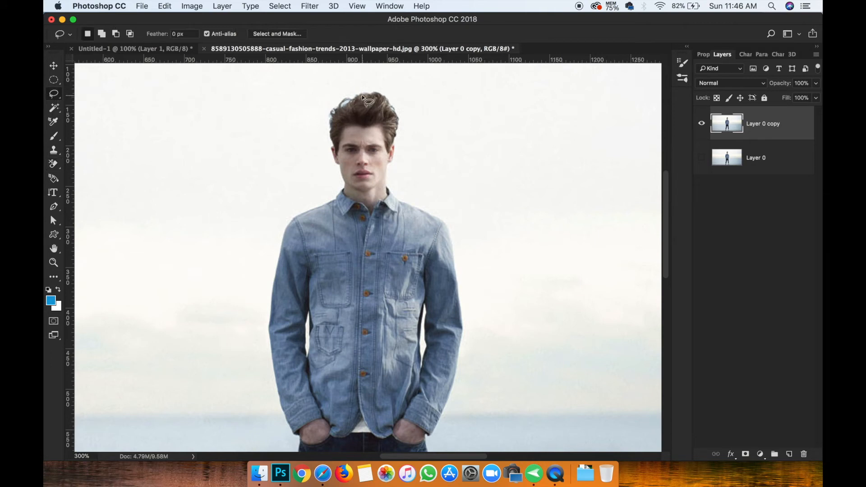
mouse_move(385, 96)
mouse_down()
mouse_move(398, 126)
mouse_move(386, 175)
mouse_move(395, 201)
mouse_move(472, 217)
mouse_move(548, 194)
mouse_move(550, 115)
mouse_move(504, 89)
mouse_move(373, 87)
mouse_up()
key(e)
click(399, 98)
mouse_move(399, 98)
mouse_down()
mouse_move(411, 189)
mouse_move(428, 171)
mouse_move(432, 105)
mouse_move(451, 170)
mouse_move(453, 117)
mouse_up()
key(ctrl+d)
key(v)
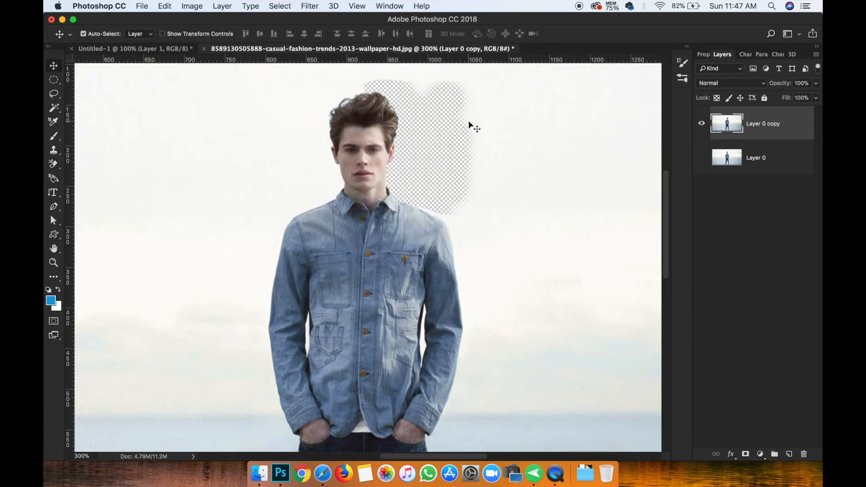
Add a new layer beneath Layer 0 copy and fill it with the blue foreground color
click(788, 454)
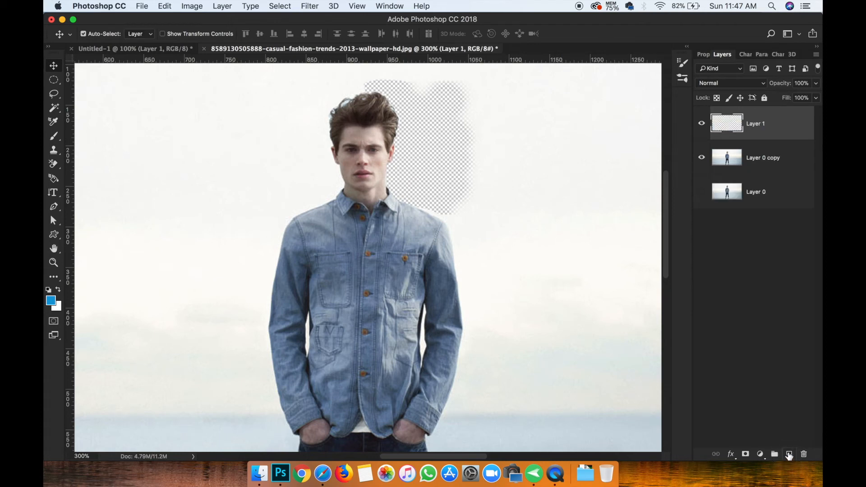
drag(772, 160, 765, 188)
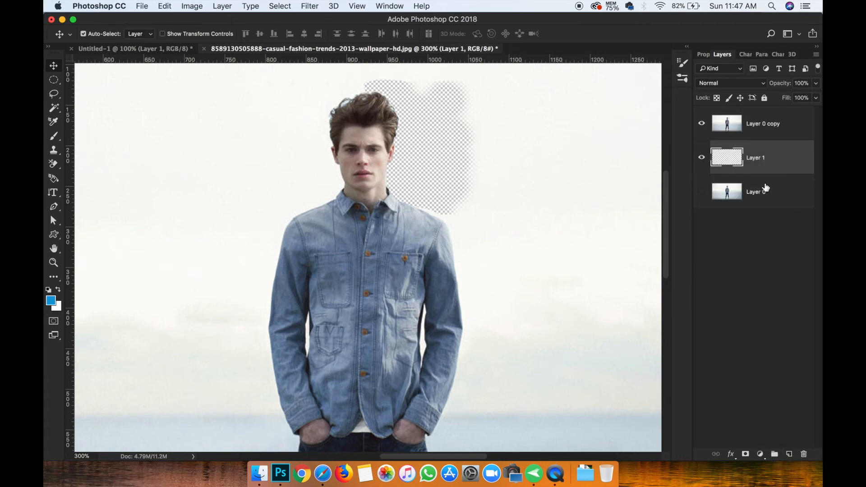
key(alt+BackSpace)
drag(380, 123, 350, 129)
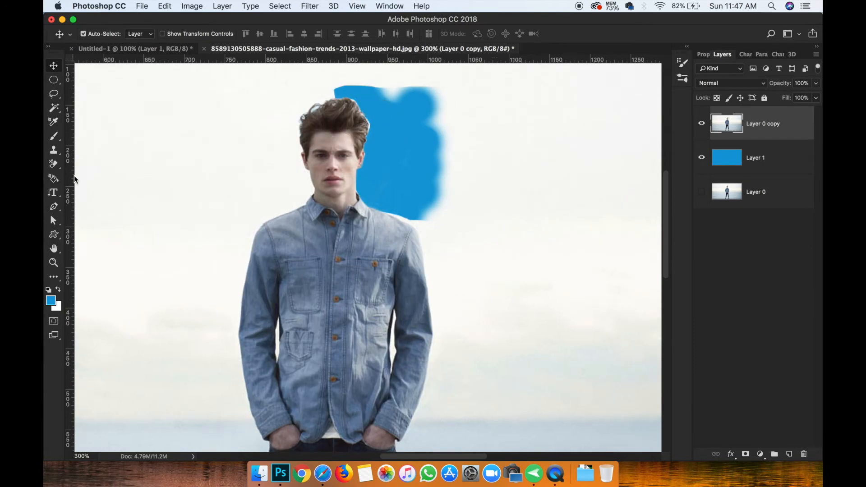
key(super+z)
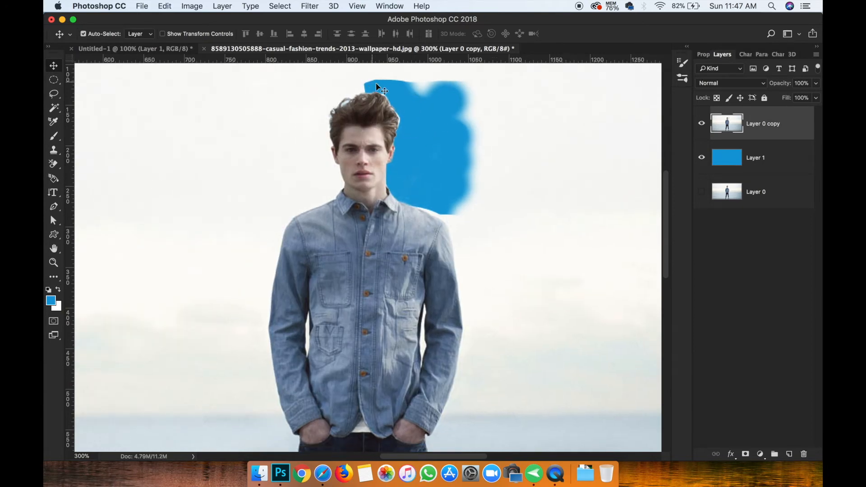
Examine the erased edge around the hair up close at 700% and switch to the Magic Eraser tool
key(super+equal)
key(super+equal)
key(super+equal)
key(super+equal)
scroll(366, 104, up, 10)
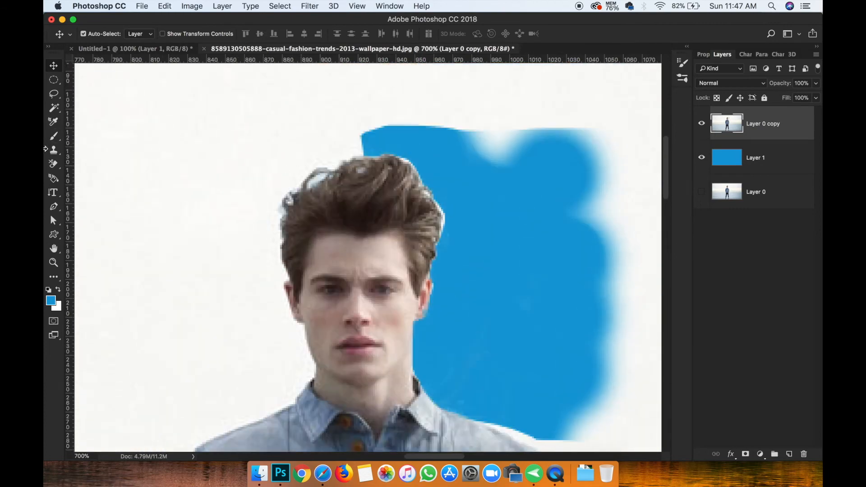
click(53, 163)
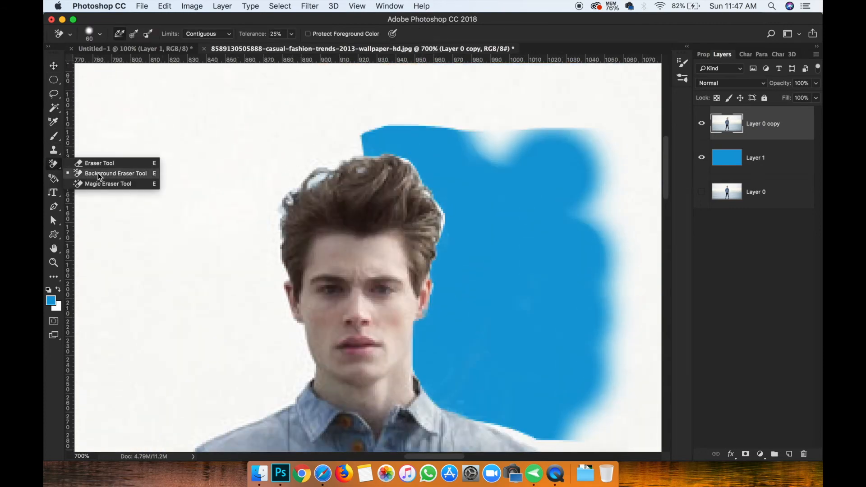
click(111, 185)
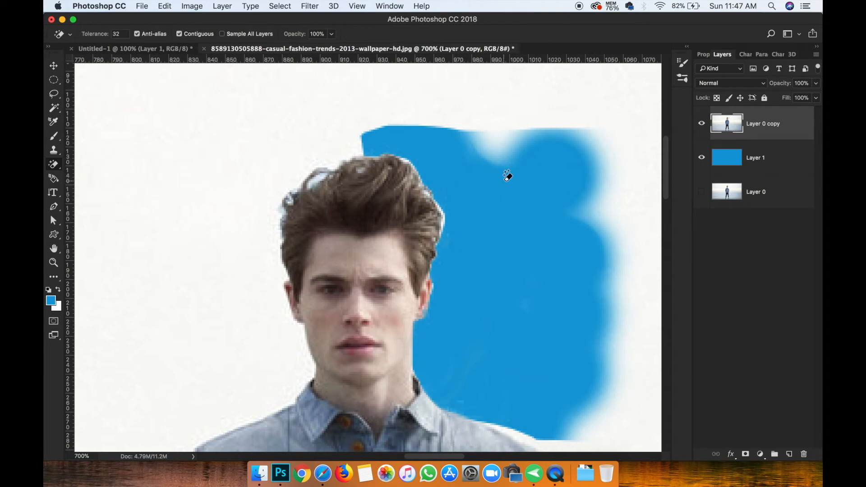
Hide Layer 0 copy and the blue Layer 1, show the original Layer 0, and duplicate it
key(super+minus)
key(super+minus)
key(super+minus)
key(super+minus)
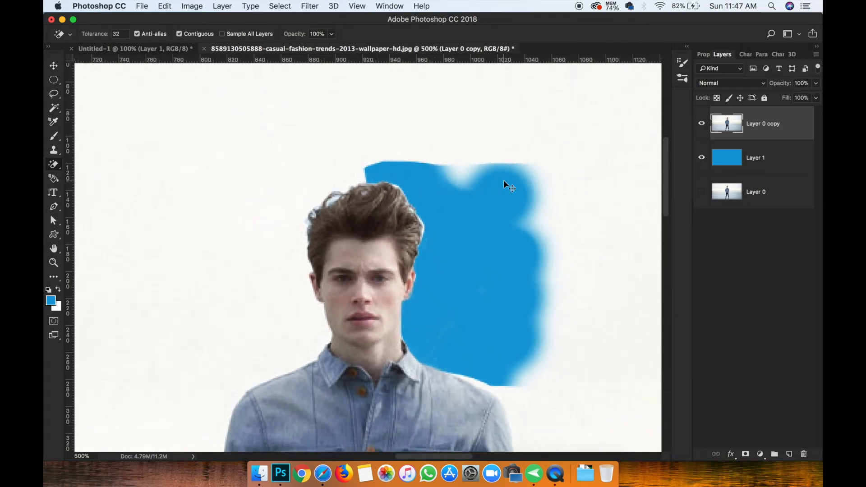
click(701, 158)
click(701, 123)
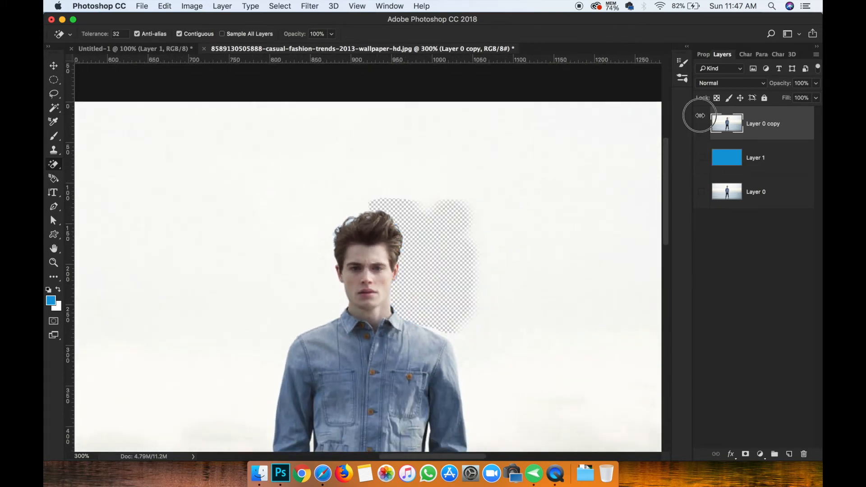
click(701, 191)
click(753, 200)
key(super+j)
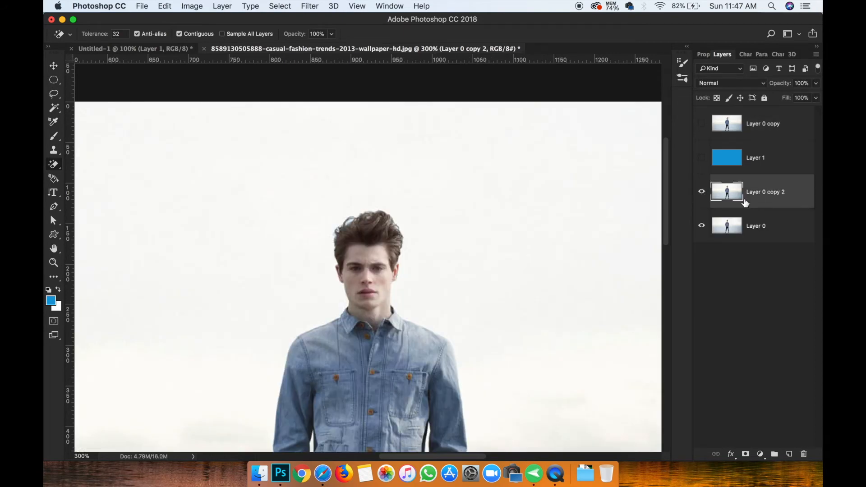
Try the Magic Eraser on the sky of Layer 0 copy 2 with Layer 0 hidden, inspect the cutout, and undo the erasure
click(412, 202)
click(701, 225)
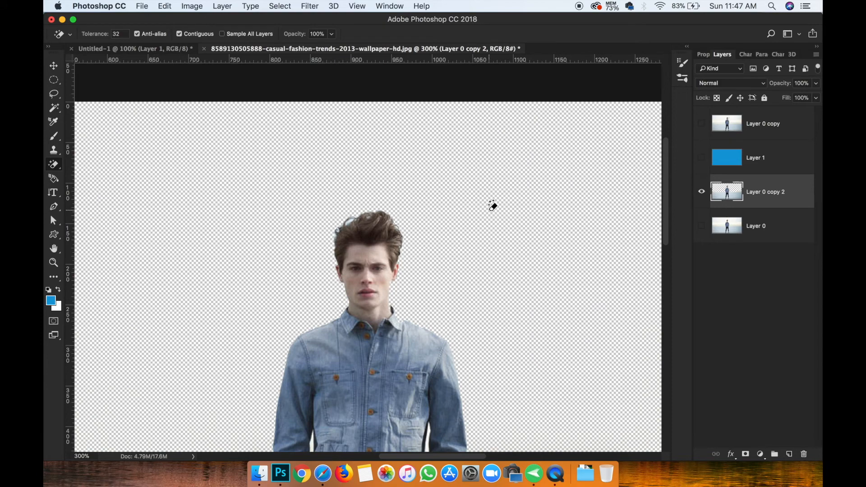
scroll(493, 206, down, 10)
key(super+0)
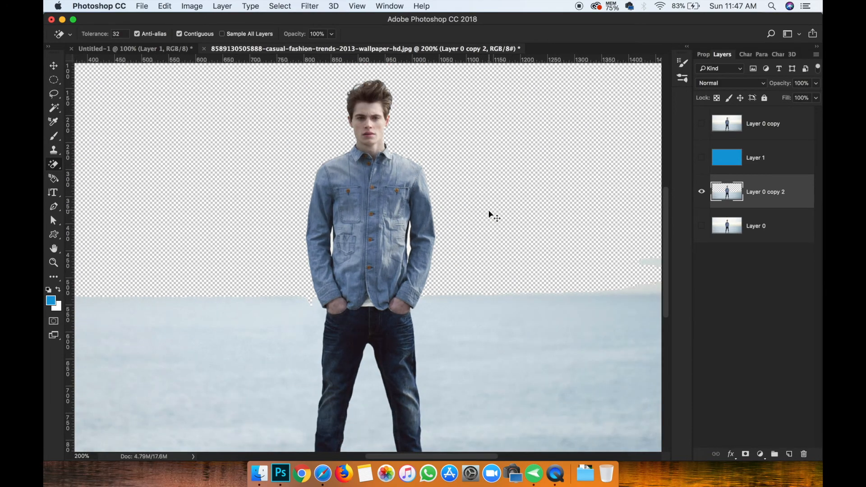
key(super+1)
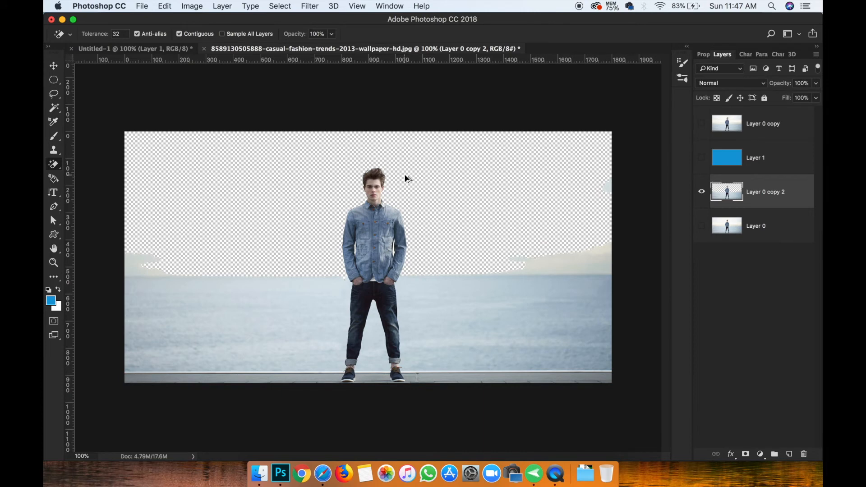
key(super+z)
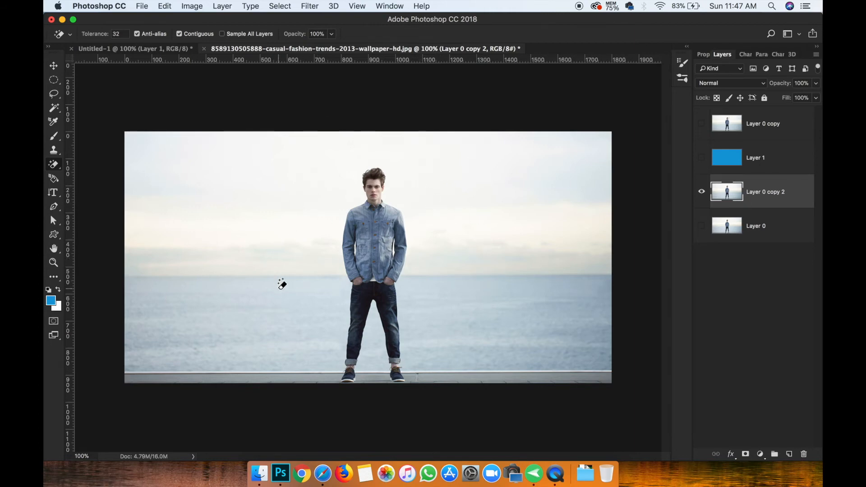
Try the Magic Eraser on the man's jeans and on his denim shirt, undoing each erasure
click(367, 297)
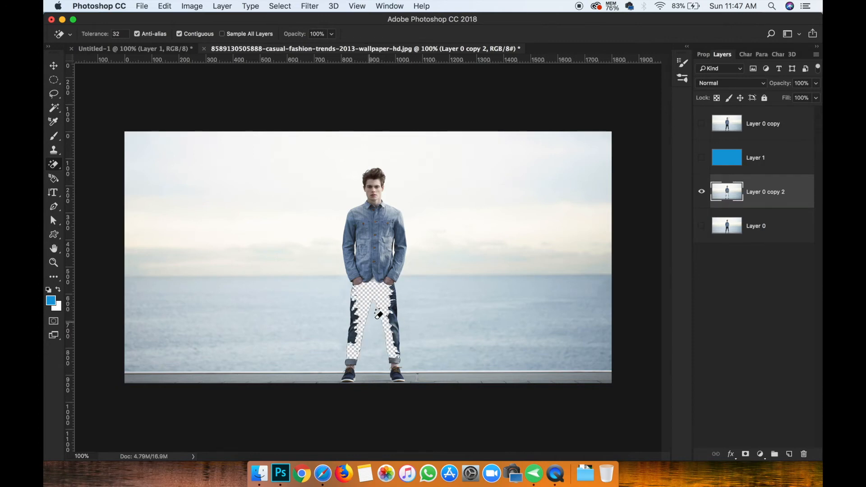
key(super+z)
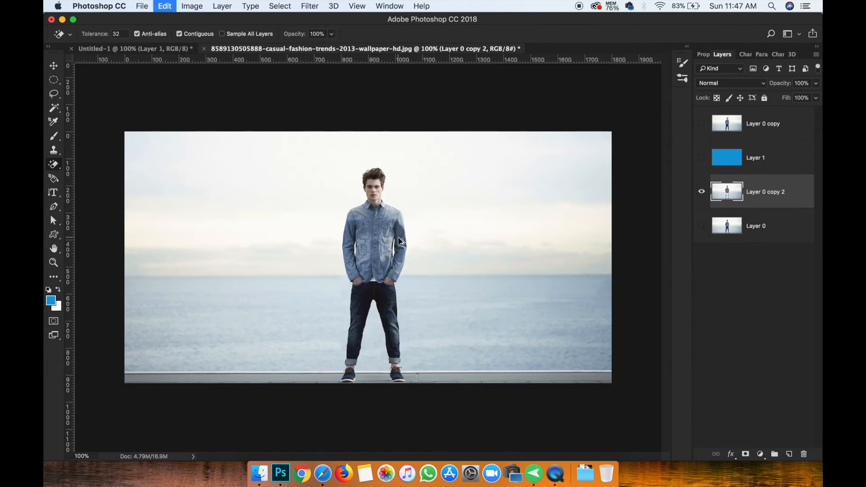
click(398, 219)
key(super+z)
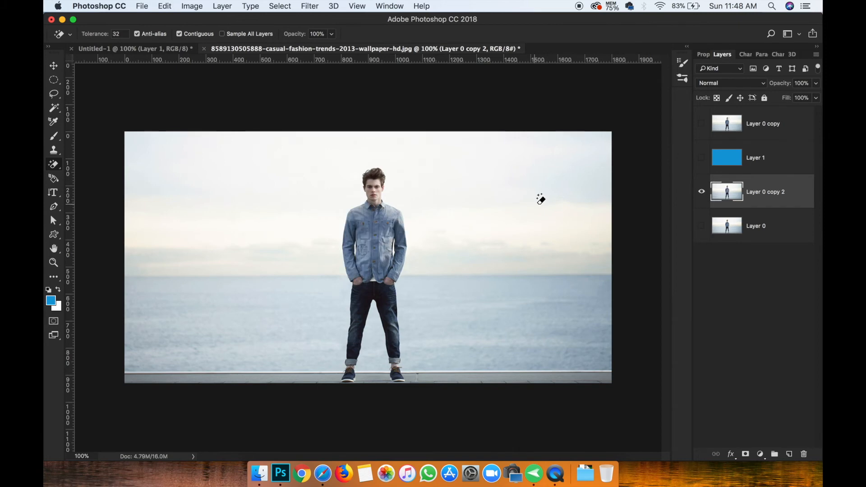
Erase the sky of Layer 0 copy 2 with the Magic Eraser and arrange the cutout above the shown blue Layer 1
click(539, 199)
key(v)
drag(377, 218, 455, 205)
click(701, 157)
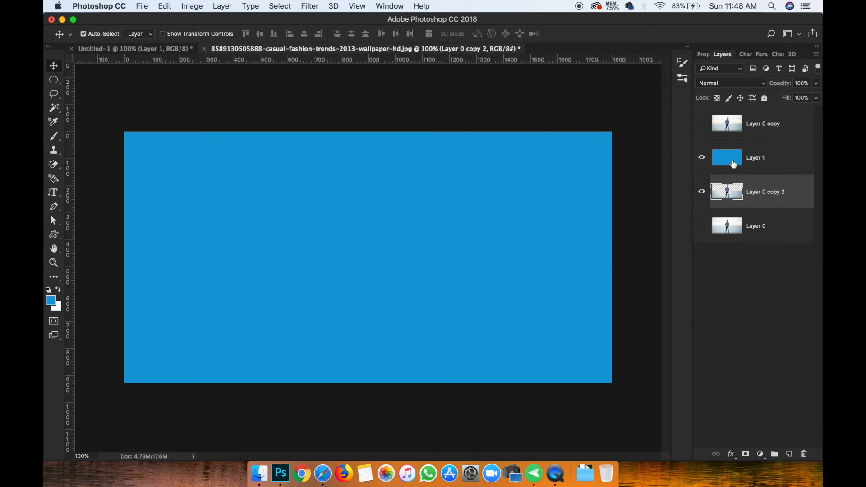
click(733, 165)
drag(727, 192, 749, 155)
drag(496, 193, 339, 221)
Step back through the history until only the original, unerased Layer 0 remains
key(super+alt+z)
key(super+alt+z)
key(super+alt+z)
key(super+alt+z)
key(super+alt+z)
key(super+alt+z)
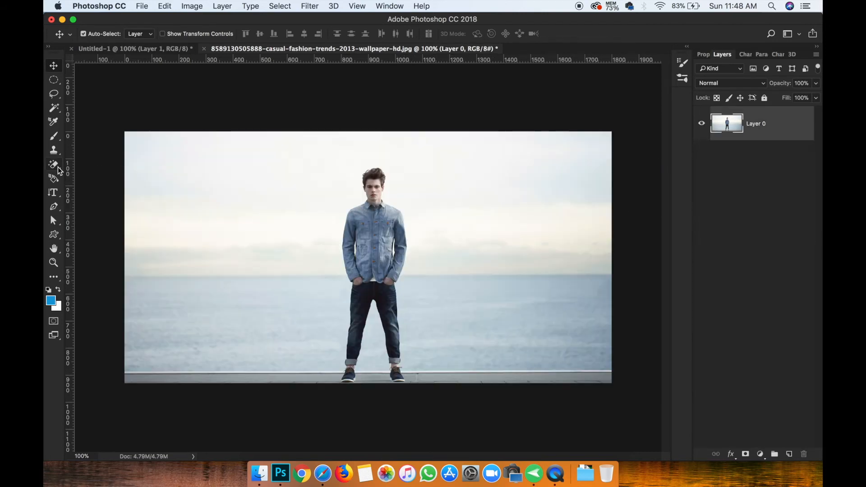
Add the horizontal text "THE GUY" in the sky near the photo's upper-left corner with the Horizontal Type tool
click(58, 168)
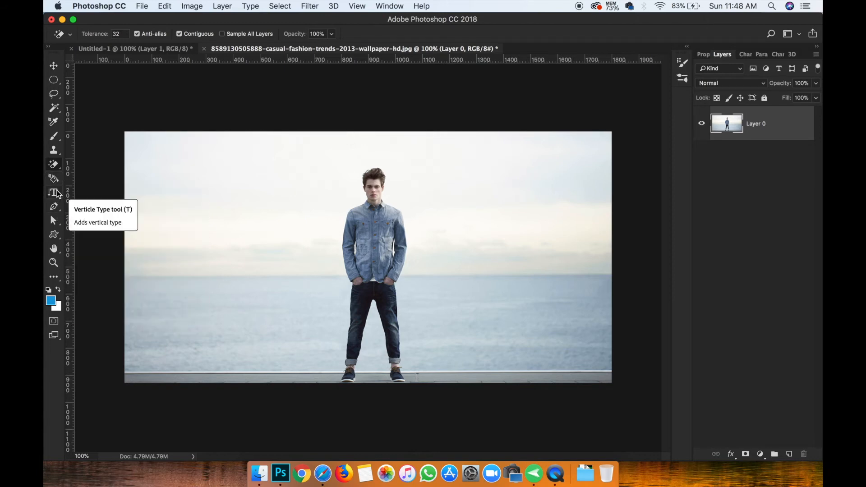
click(80, 216)
click(54, 194)
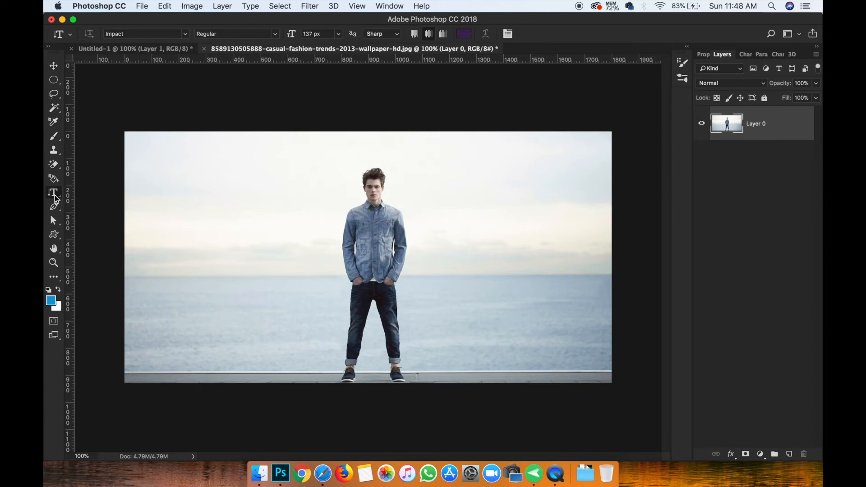
click(55, 195)
click(85, 190)
click(163, 186)
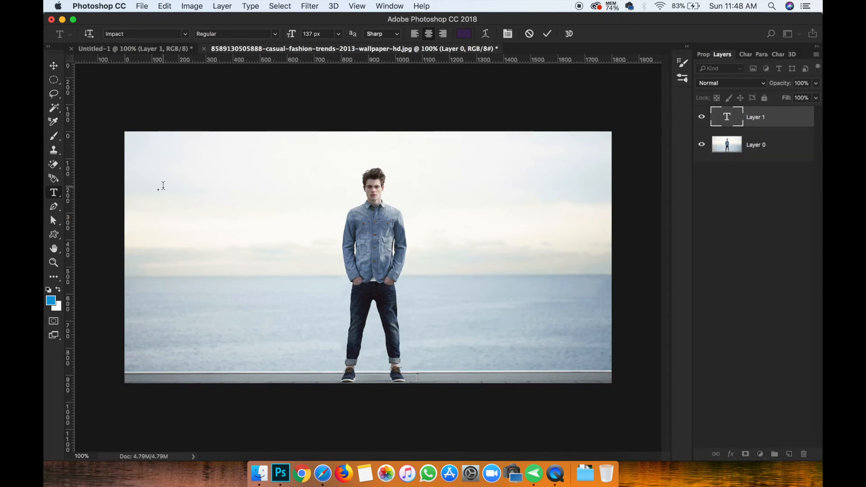
text(THE GUY)
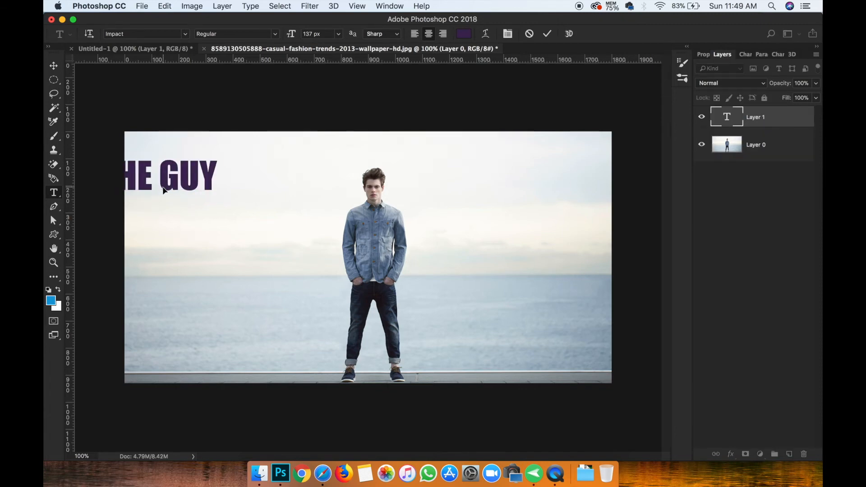
key(super+Return)
Move the "THE GUY" text fully into the photo, beside the man's chest
key(v)
click(205, 180)
drag(206, 181, 300, 221)
Open the Character settings for the text and preview other fonts, such as Apple Braille, keeping Impact
click(55, 197)
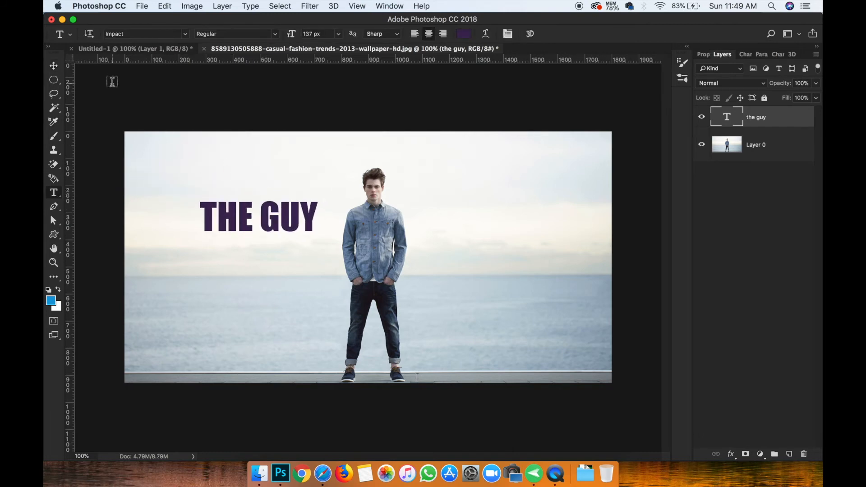
click(426, 34)
click(746, 54)
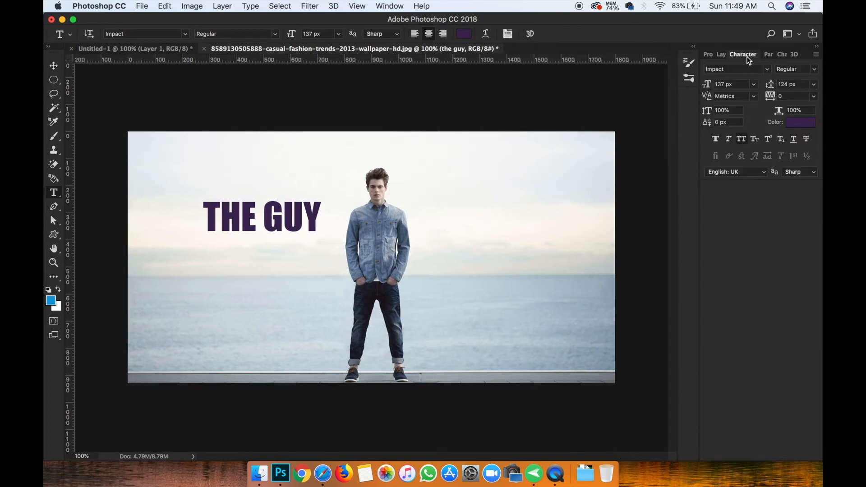
click(391, 6)
click(768, 70)
click(767, 69)
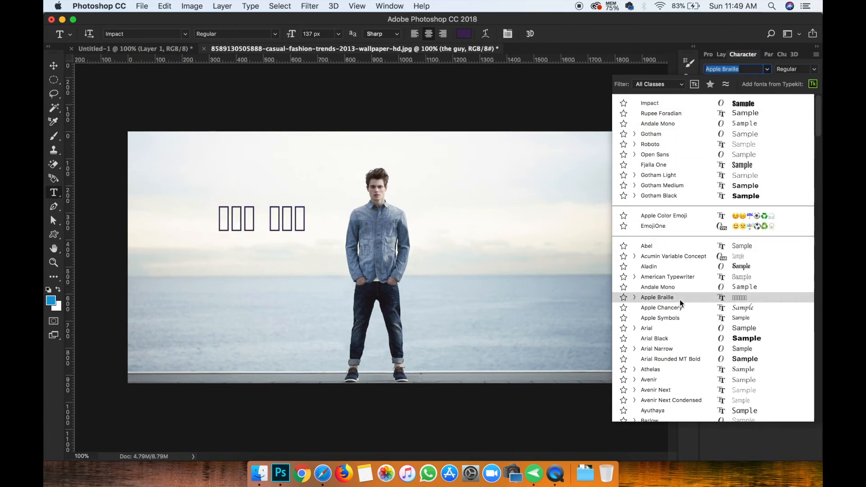
click(572, 89)
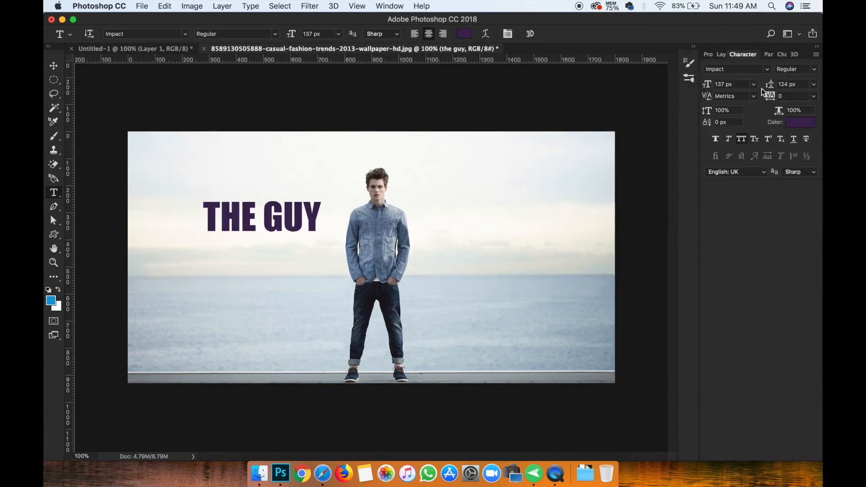
Set the text's font size to 156 px and add a second line reading "IS STANDING"
drag(707, 84, 678, 86)
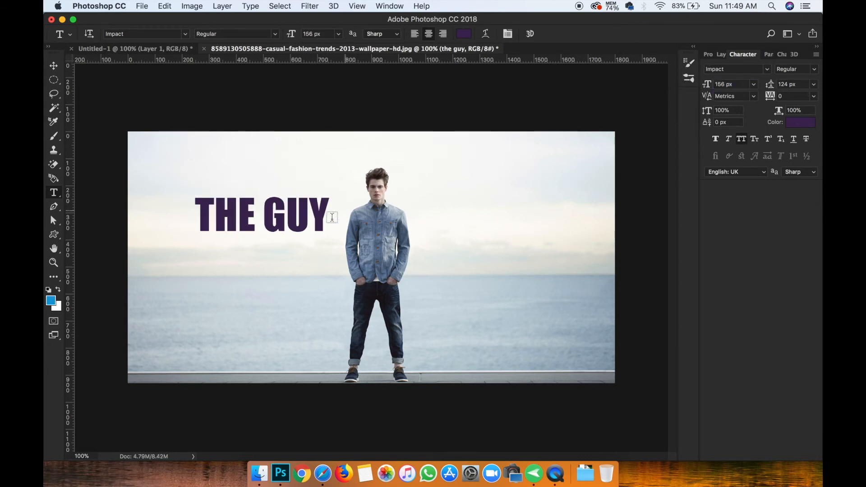
click(323, 205)
key(Return)
text(IS STAND)
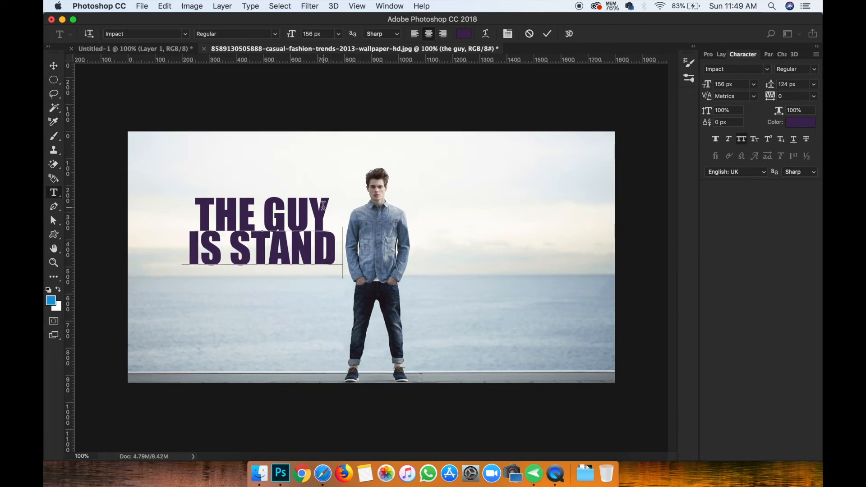
text(ING)
key(super+Return)
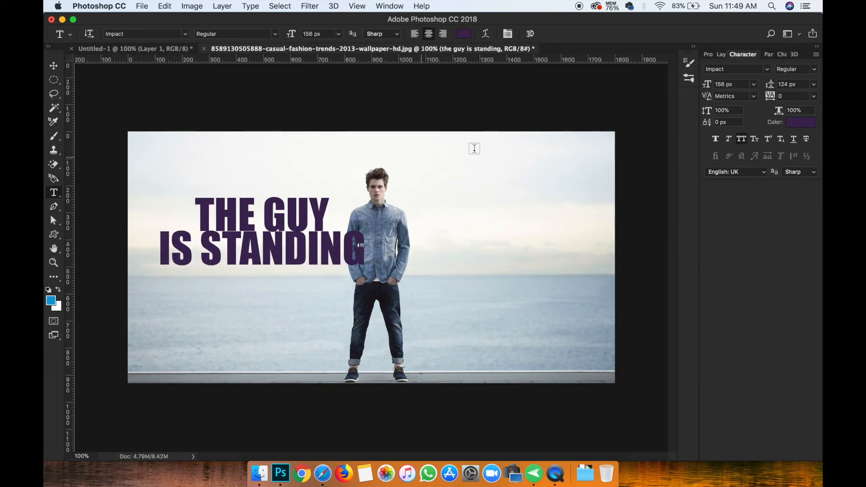
Try automatic leading on the two-line text and adjust the leading to 140.01 px
click(813, 84)
click(799, 90)
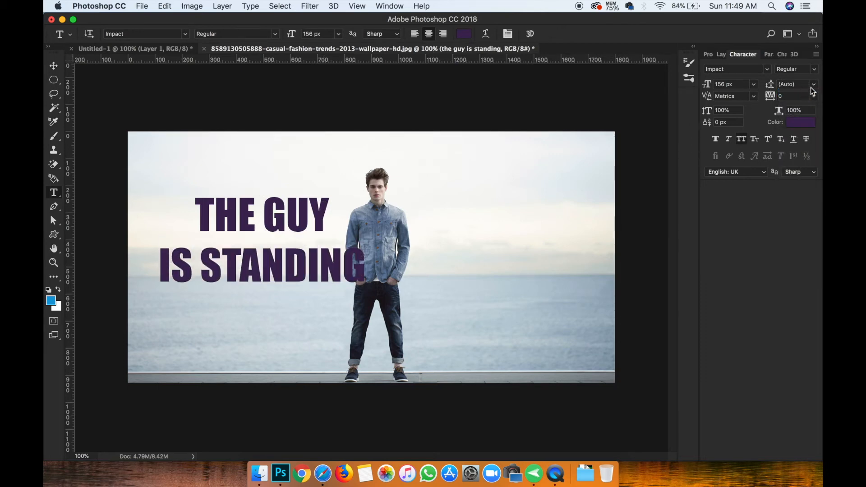
click(813, 84)
click(798, 90)
mouse_move(771, 90)
mouse_down()
mouse_move(777, 85)
mouse_move(768, 86)
mouse_up()
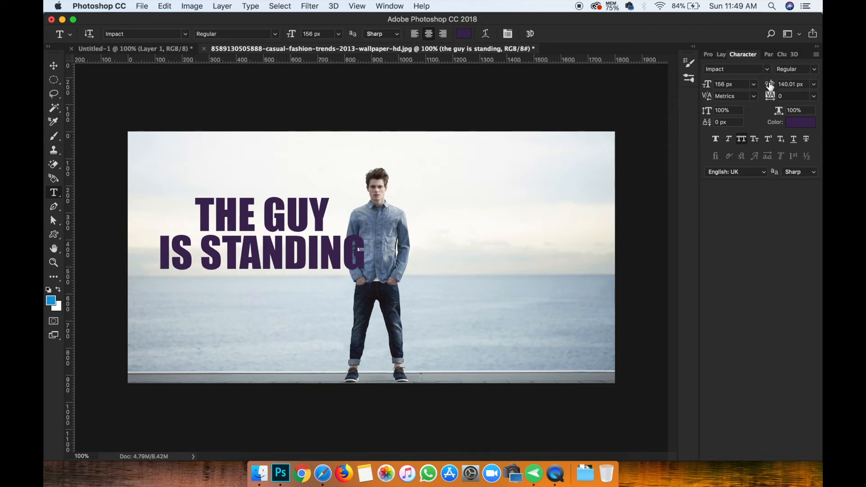
Try a much wider tracking on the text and reset the tracking to 0
drag(770, 85, 774, 98)
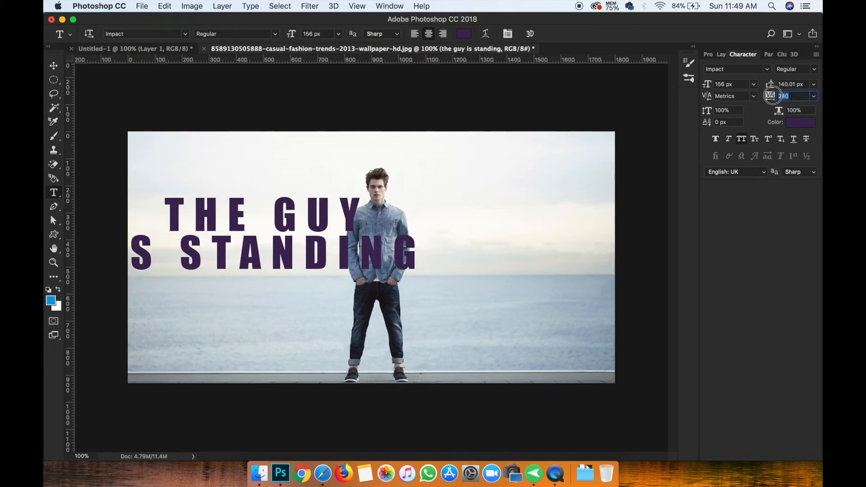
text(0)
key(Return)
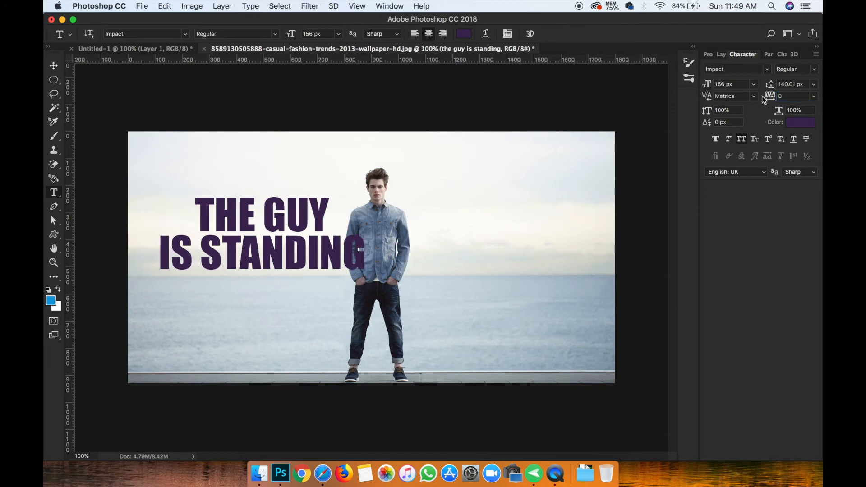
Toggle the All Caps style of the text off and back on to compare lowercase and capital letters
click(741, 138)
click(741, 139)
click(742, 139)
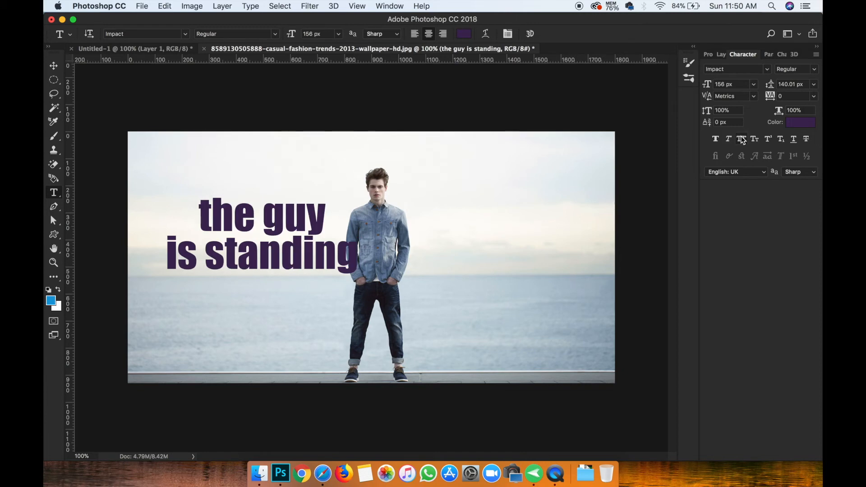
click(741, 138)
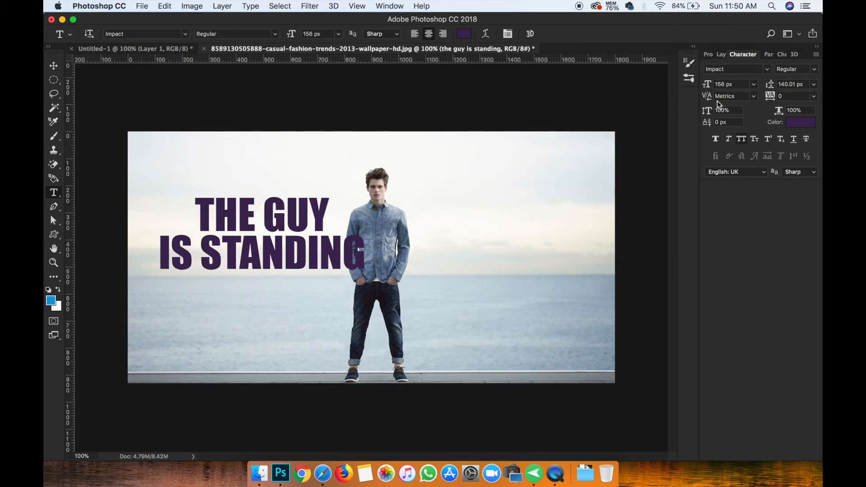
Try several text colors, including near-black, and set the text color to the dark purple #3c2d5f
click(793, 124)
drag(610, 216, 572, 319)
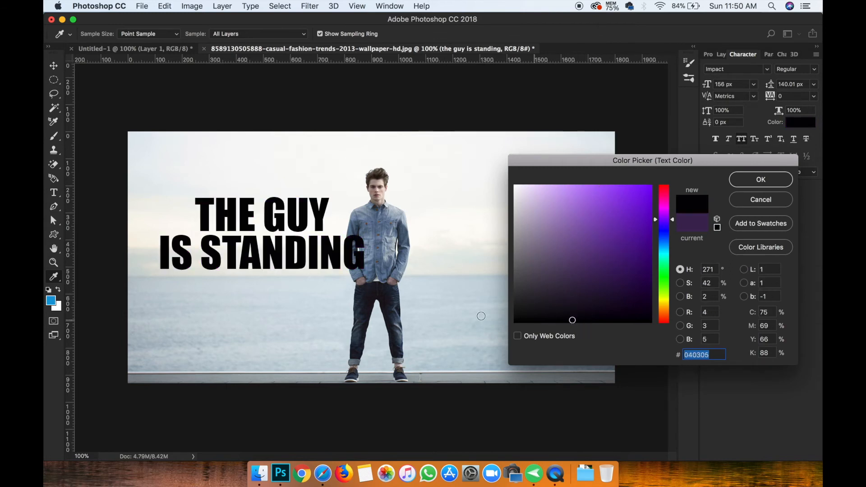
click(386, 291)
click(620, 242)
click(584, 275)
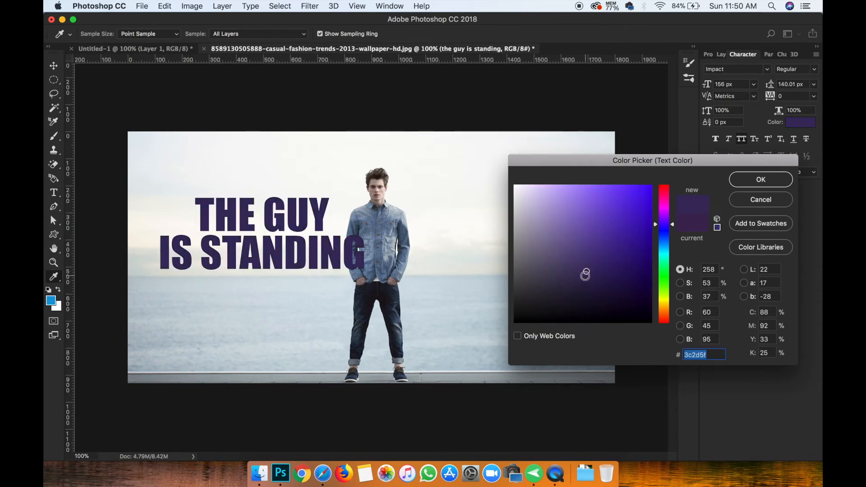
click(772, 178)
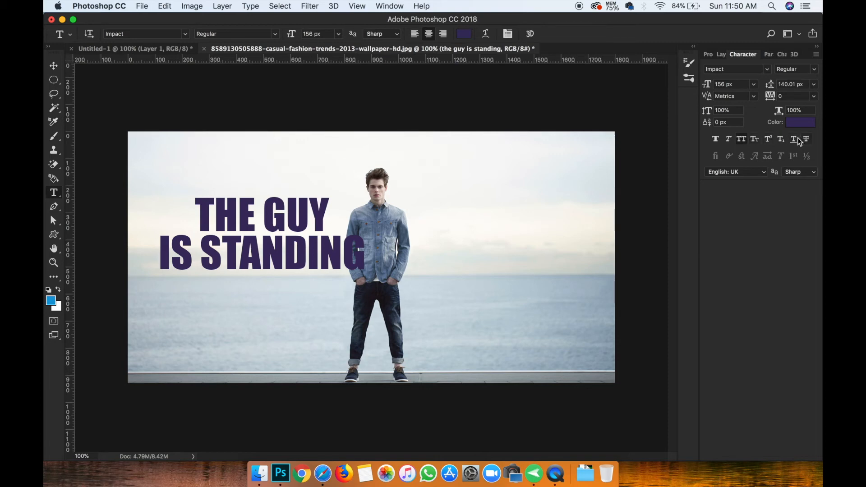
Shift the two-line text away from the man so it clears him, and cut its second line, "IS STANDING"
click(54, 66)
mouse_move(280, 253)
mouse_down()
mouse_move(269, 242)
mouse_move(276, 250)
mouse_up()
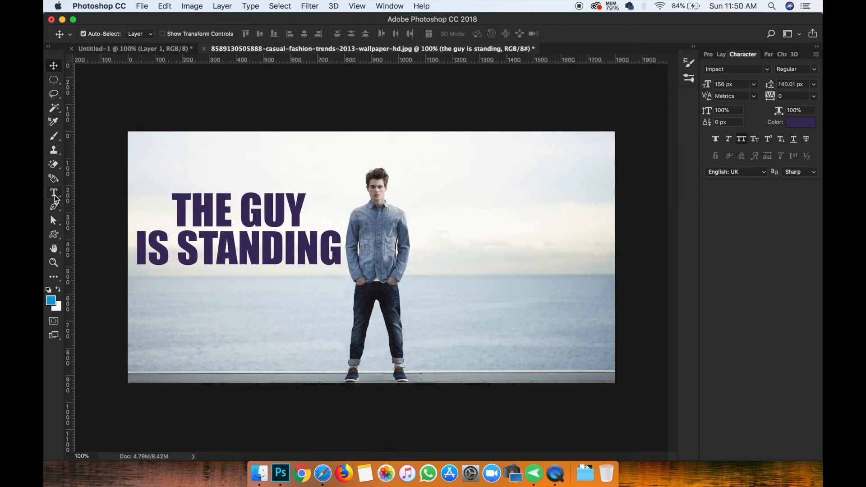
click(54, 193)
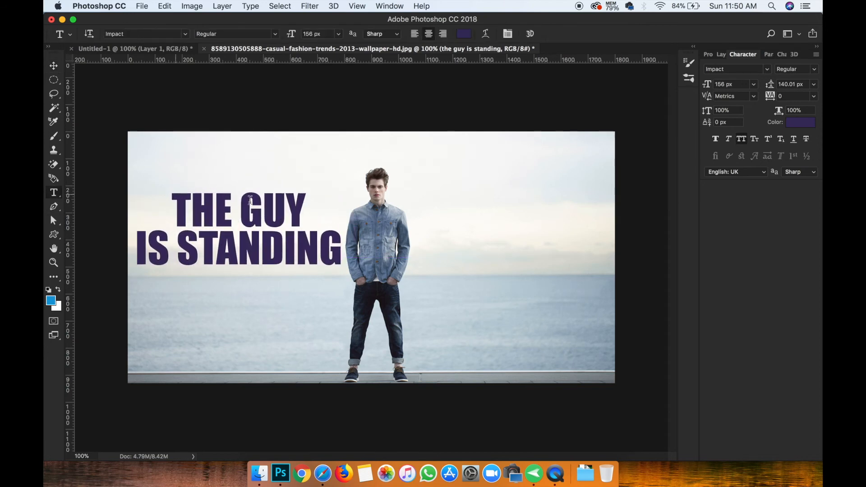
triple_click(270, 241)
key(super+x)
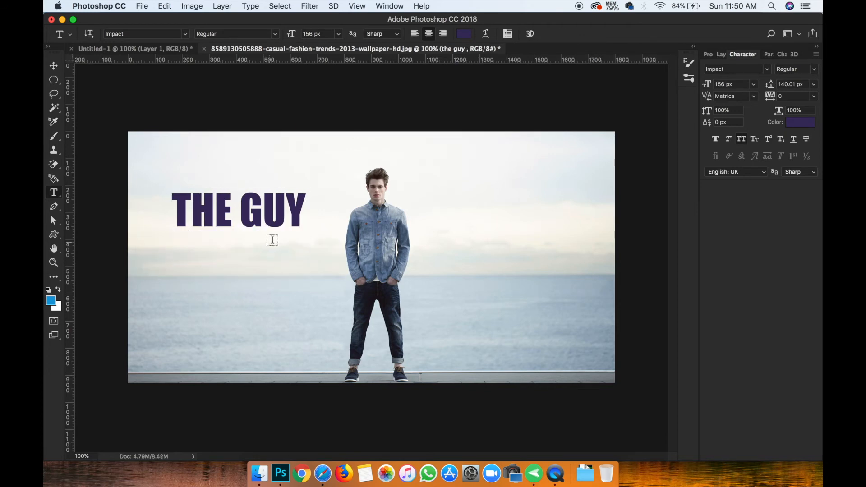
Paste the cut "IS STANDING" as a separate text and place it on the man's other side, roughly level with "THE GUY"
click(277, 256)
key(super+v)
key(super+Return)
key(v)
drag(266, 248, 488, 207)
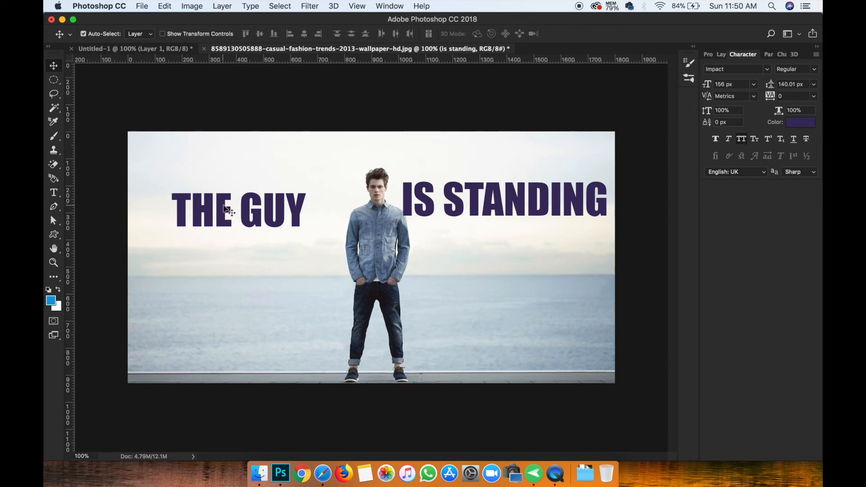
mouse_move(249, 205)
mouse_down()
mouse_move(295, 188)
mouse_move(249, 203)
mouse_up()
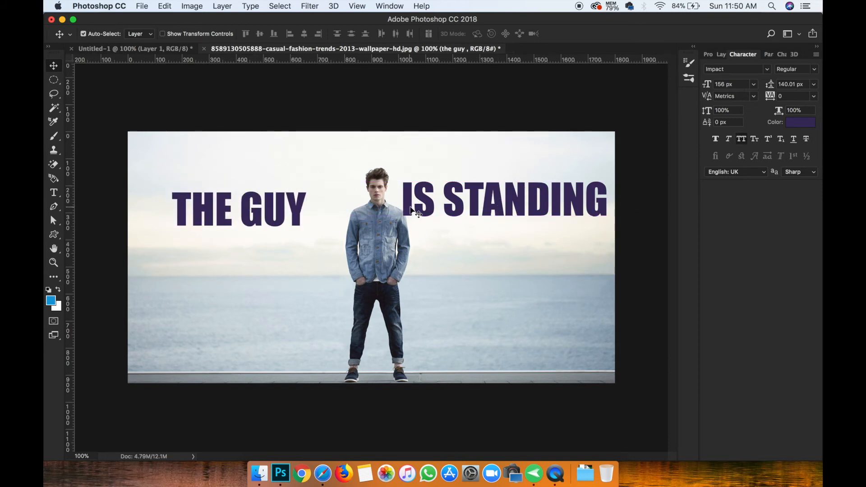
Show the document's layer list and select the "is standing" text layer
click(430, 207)
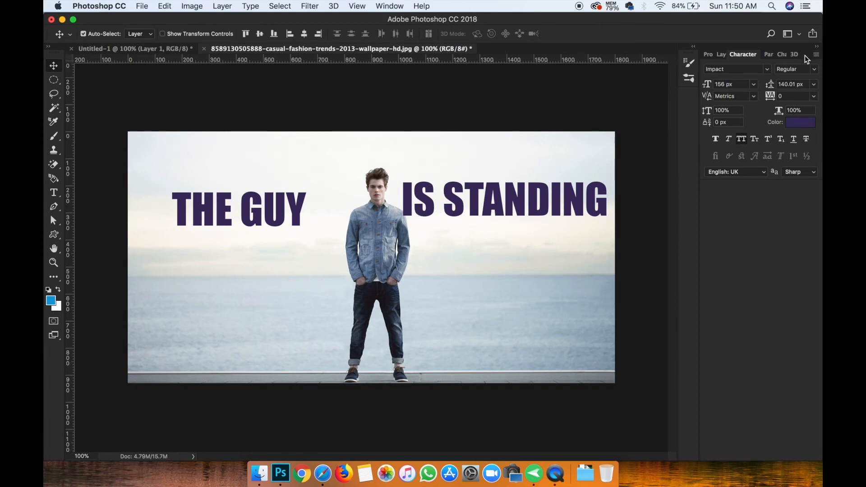
click(721, 54)
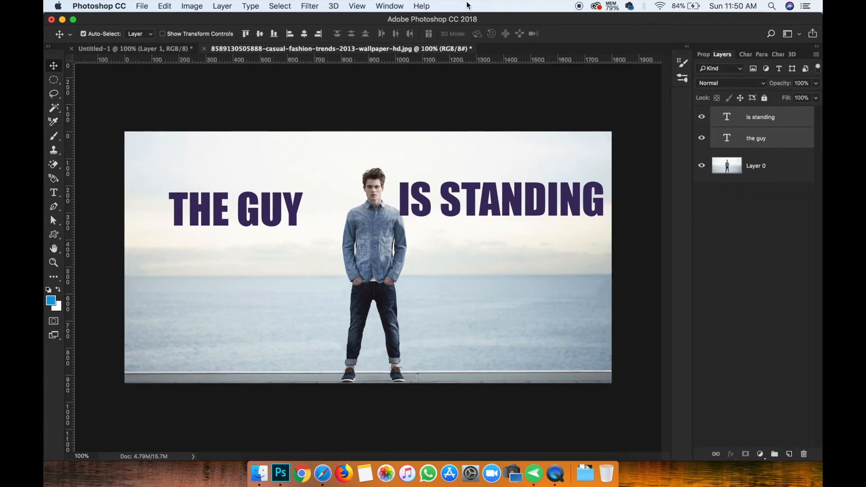
click(386, 6)
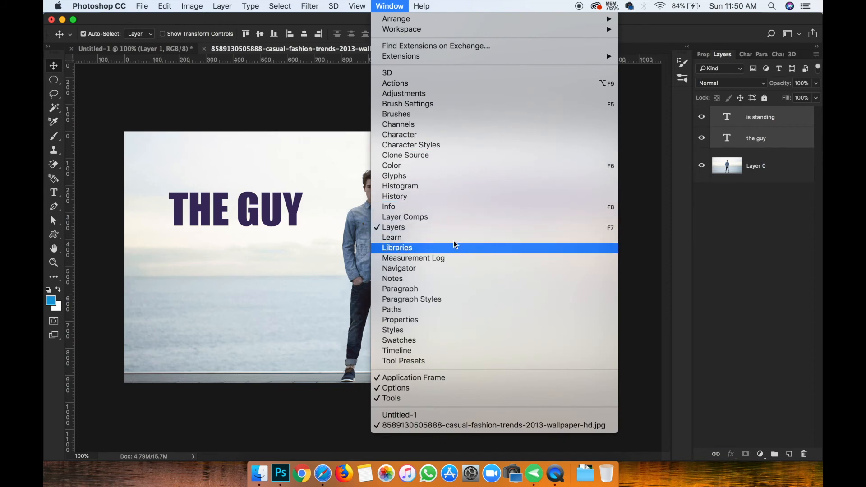
click(745, 230)
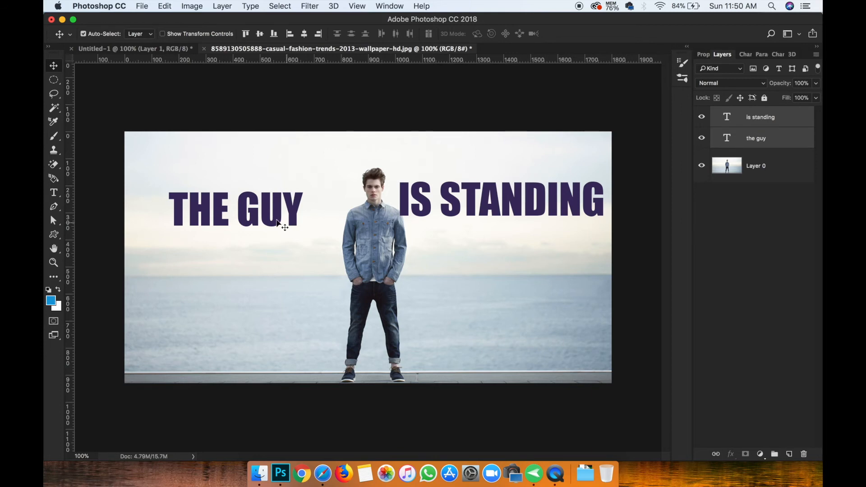
click(769, 196)
click(762, 116)
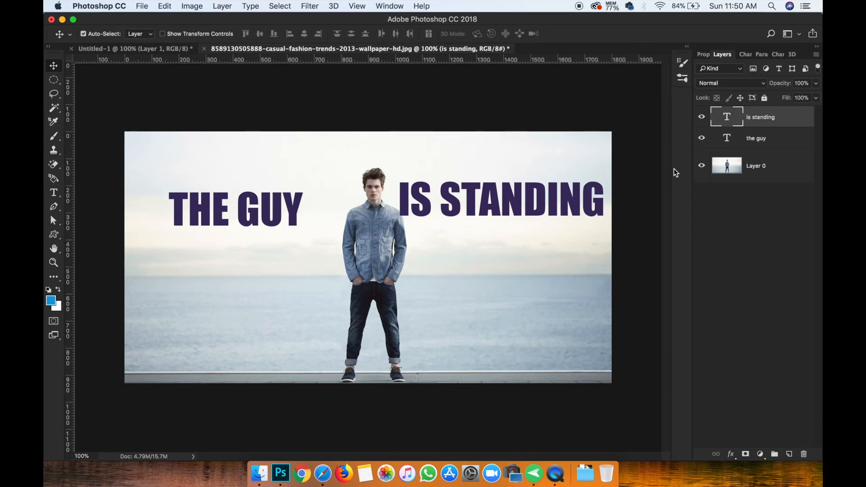
Hide and show the photo layer and each of the two text layers in turn
click(761, 172)
click(700, 167)
click(701, 167)
click(701, 138)
click(701, 137)
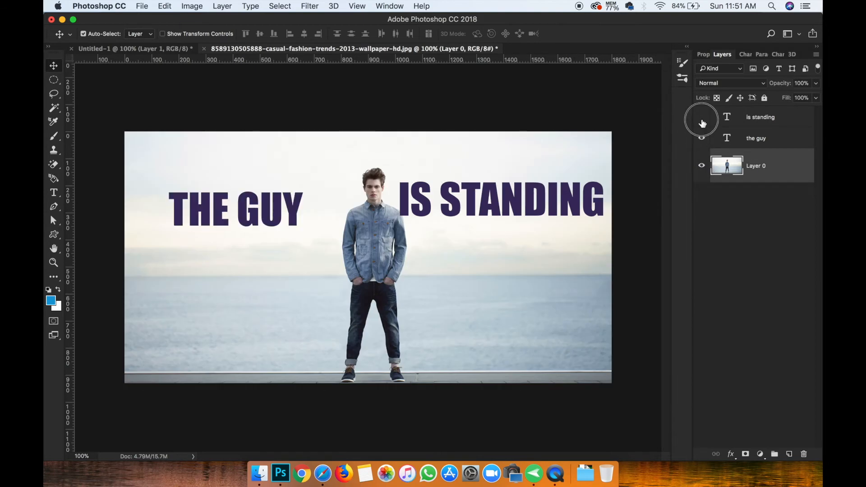
click(702, 117)
click(702, 117)
Align the top edges of the "is standing" and "the guy" text layers
click(773, 123)
shift+click(770, 146)
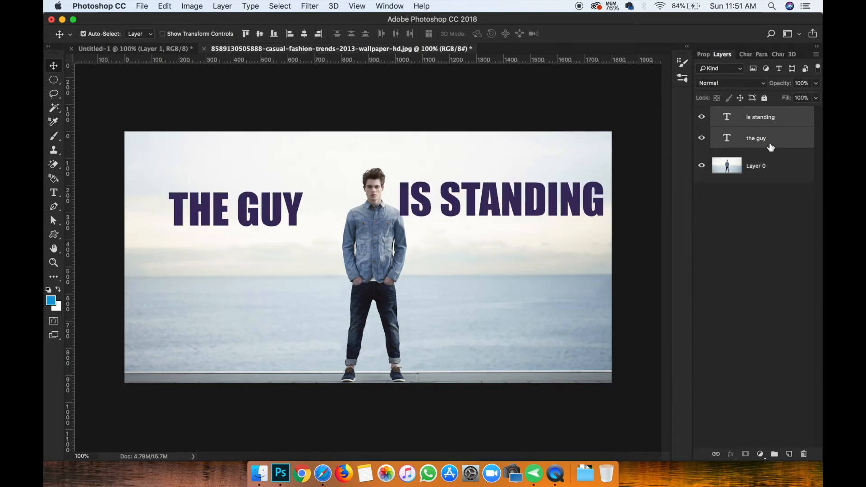
click(246, 34)
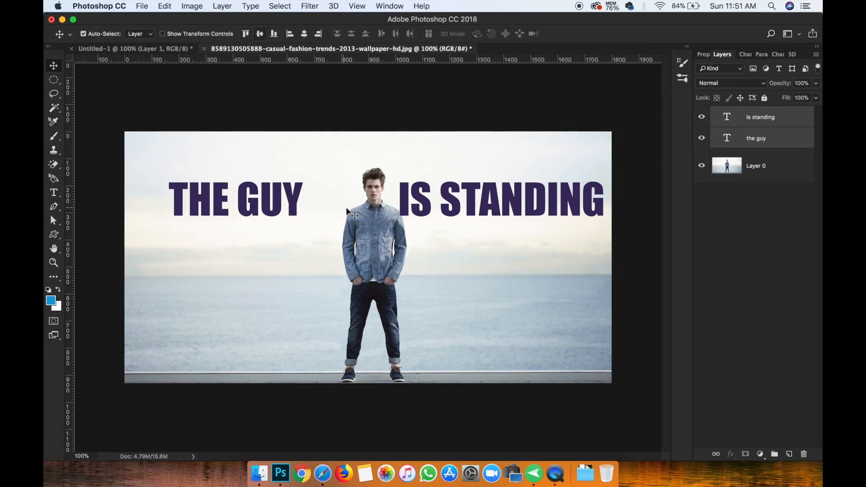
Move "THE GUY" closer to the man and shift "IS STANDING" slightly away from him
click(762, 119)
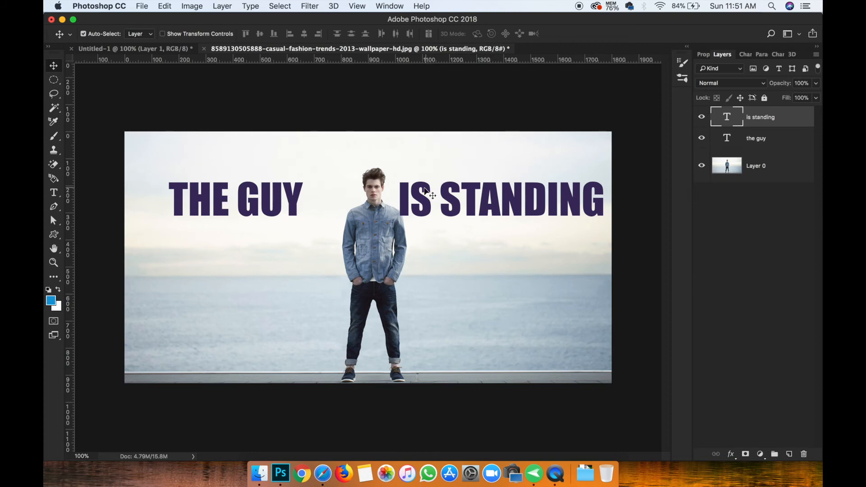
drag(294, 203, 327, 201)
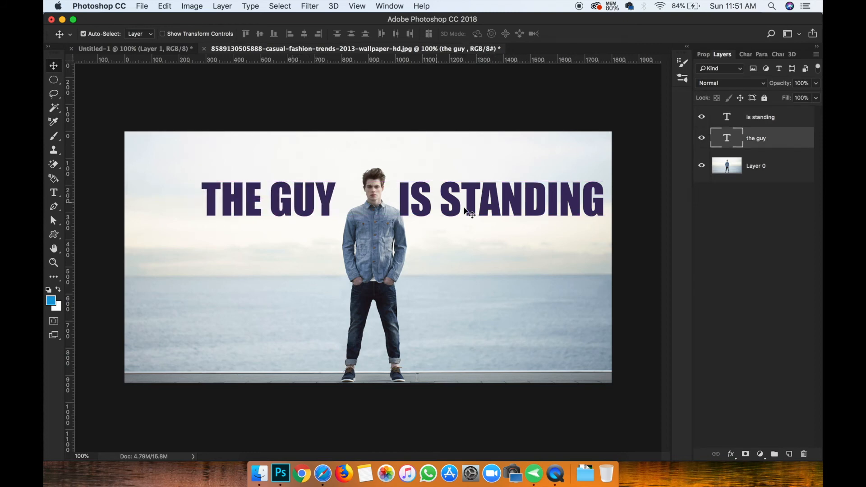
click(428, 207)
drag(428, 207, 434, 207)
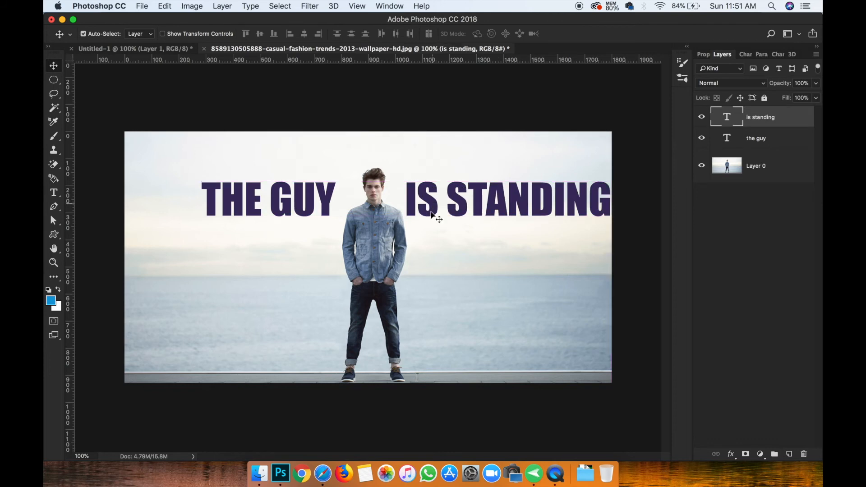
Delete the word "IS" from the second text and move "STANDING" a little closer to the man
key(t)
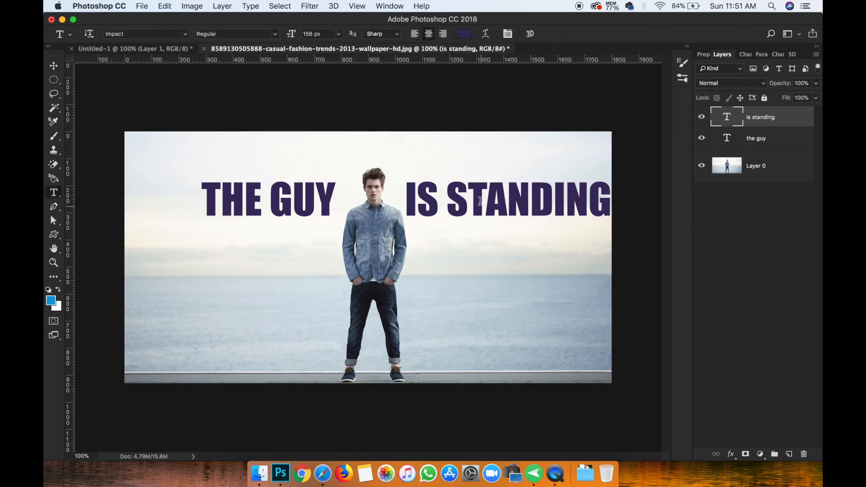
double_click(439, 198)
key(BackSpace)
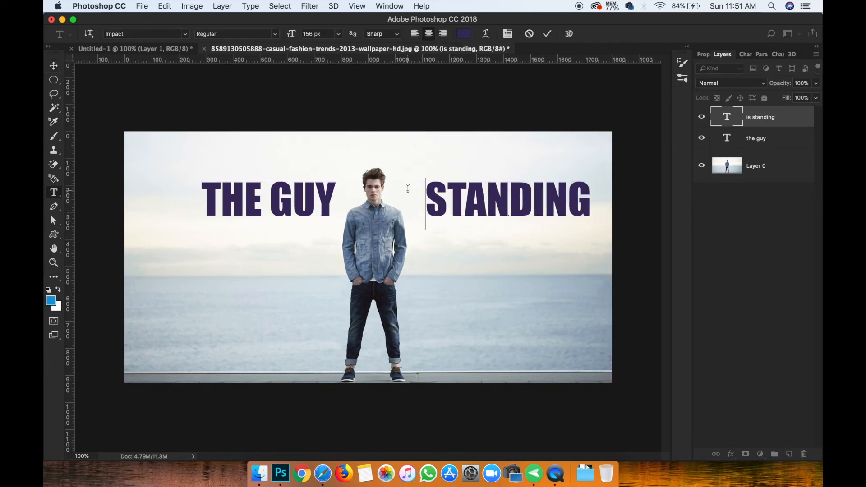
key(super+Return)
key(v)
drag(453, 201, 443, 201)
Set the blend mode of the "standing" text layer to Multiply
click(734, 85)
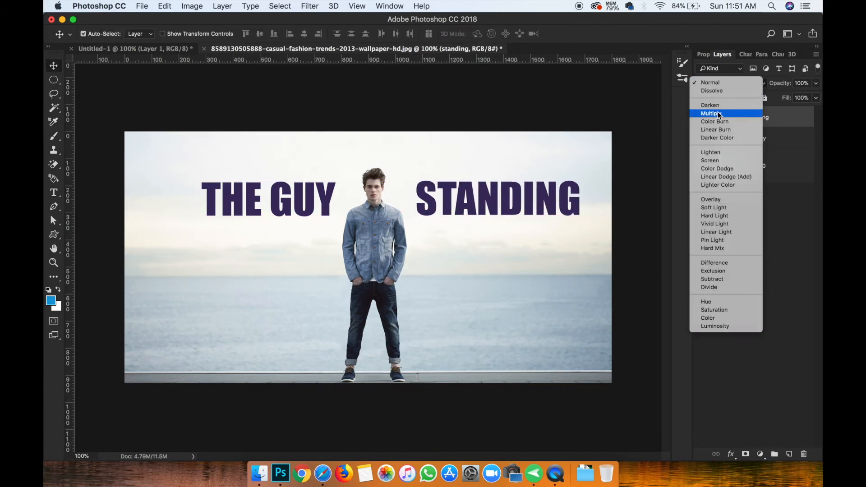
click(716, 115)
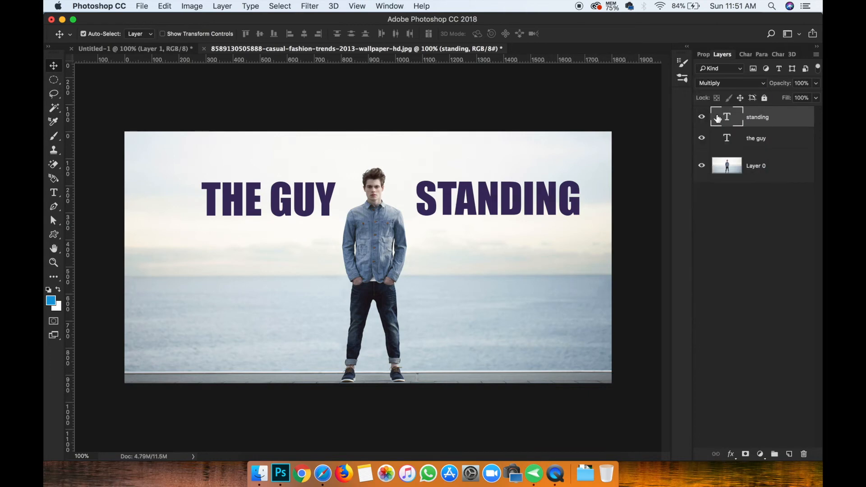
click(717, 83)
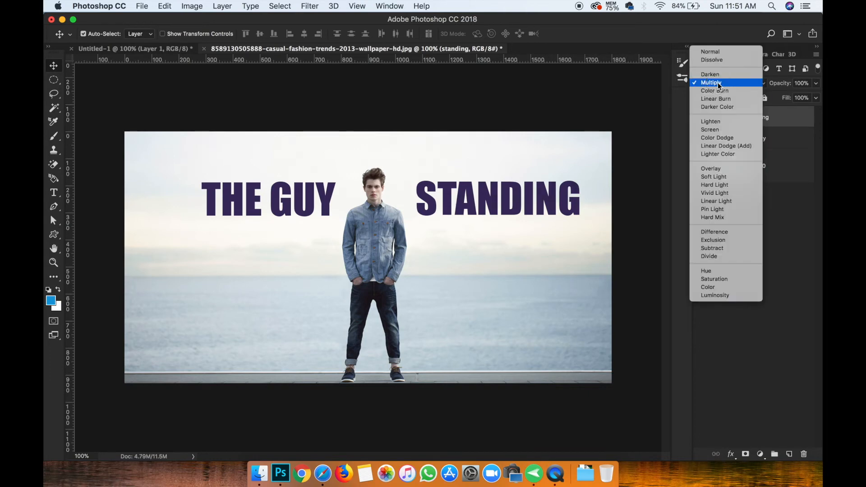
click(786, 126)
Convert the "the guy" and "standing" text layers together into one smart object
click(779, 135)
shift+click(782, 121)
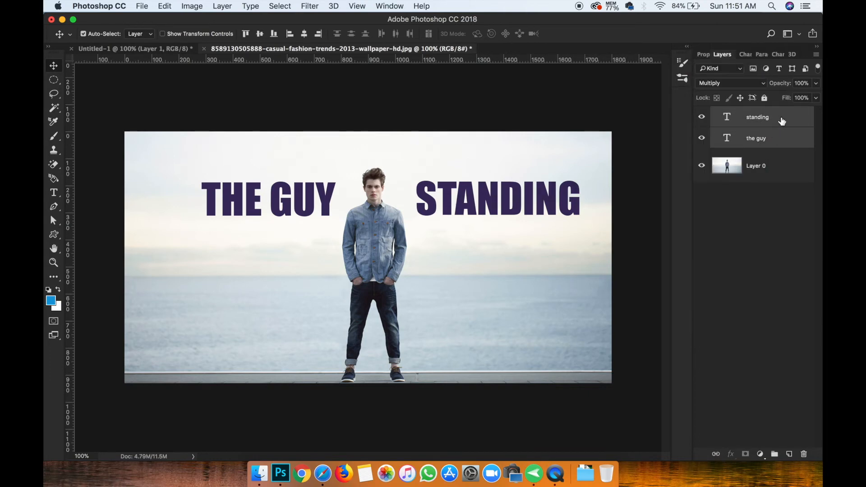
key(super)
right_click(767, 129)
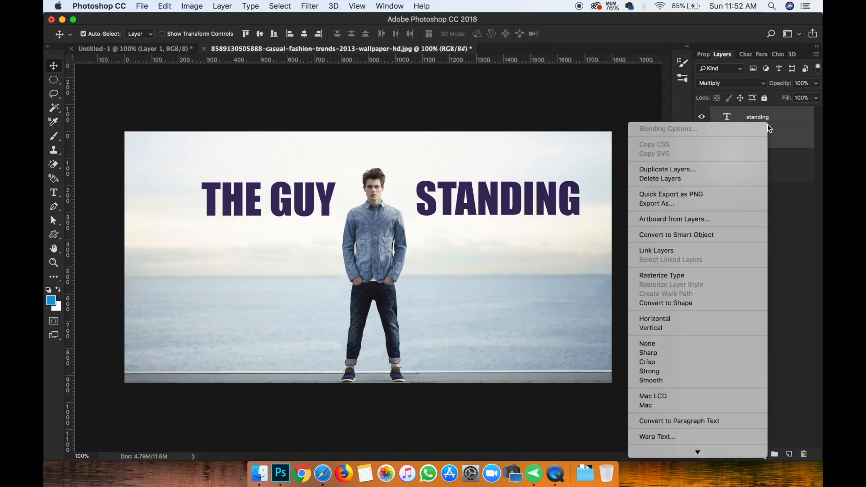
click(681, 234)
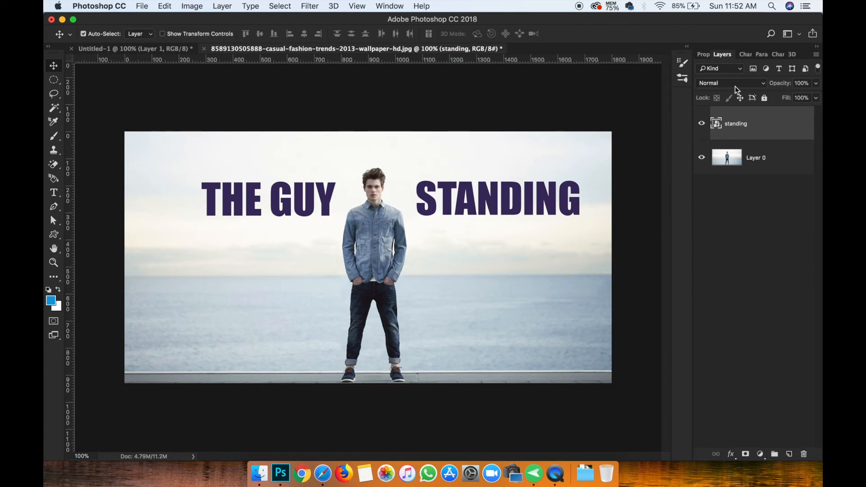
Try the Darken, Linear Burn, Overlay, Hard Light and Pin Light blend modes on the text smart object, and set it to Multiply
click(734, 86)
click(720, 104)
click(726, 82)
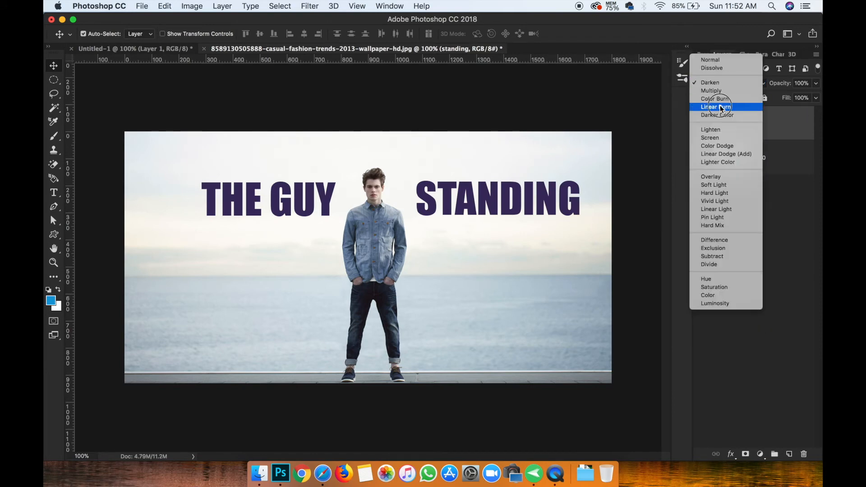
click(720, 105)
click(717, 83)
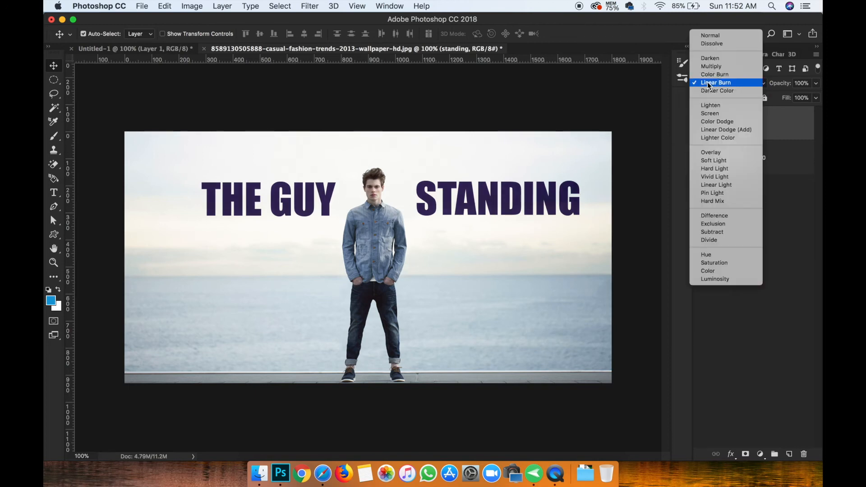
click(710, 152)
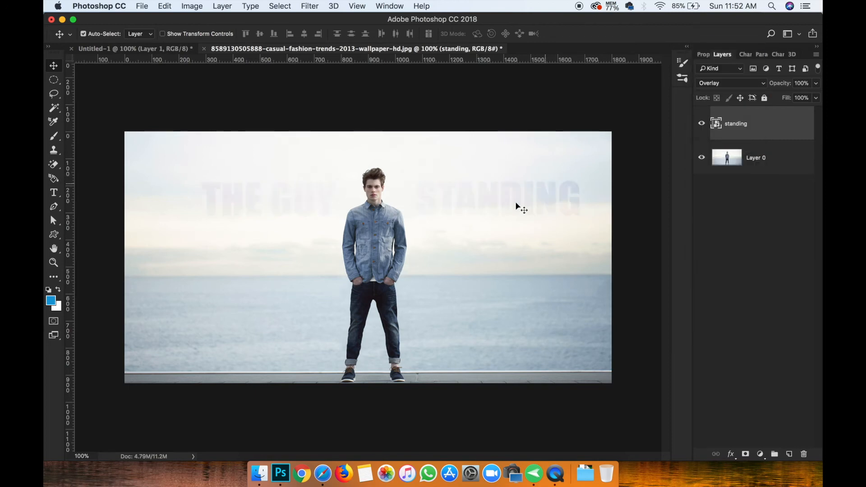
click(712, 87)
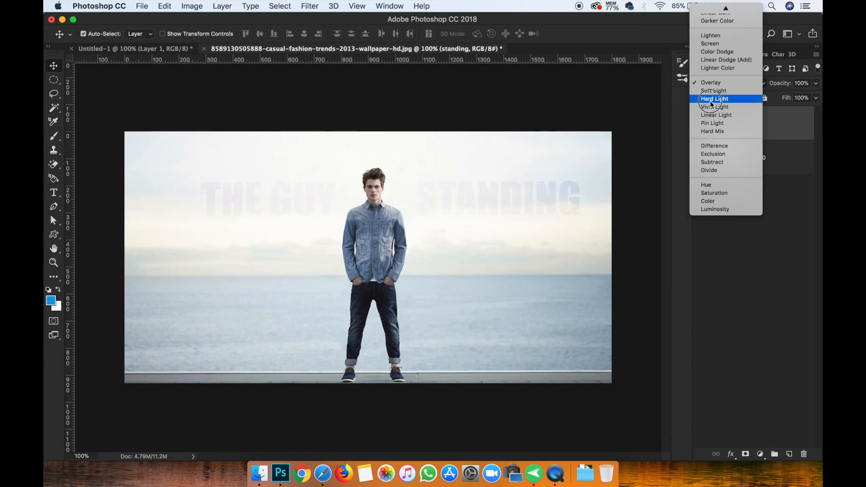
click(711, 96)
click(718, 83)
click(717, 104)
click(735, 85)
scroll(732, 54, up, 5)
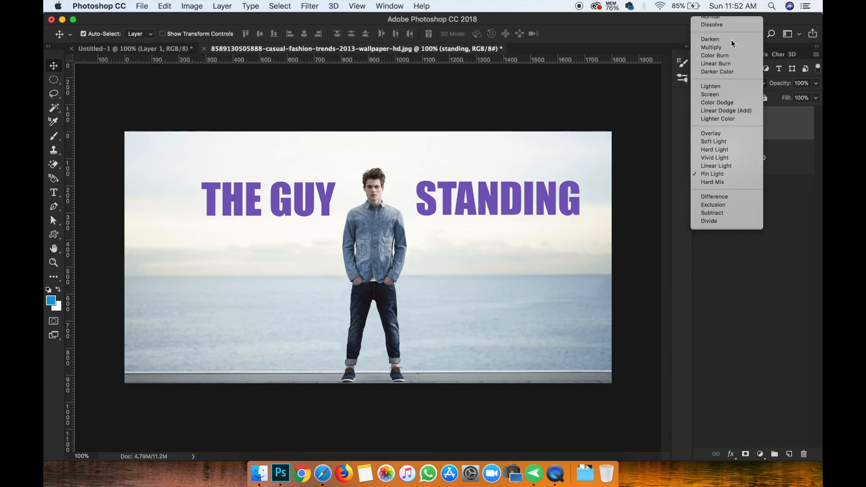
click(731, 47)
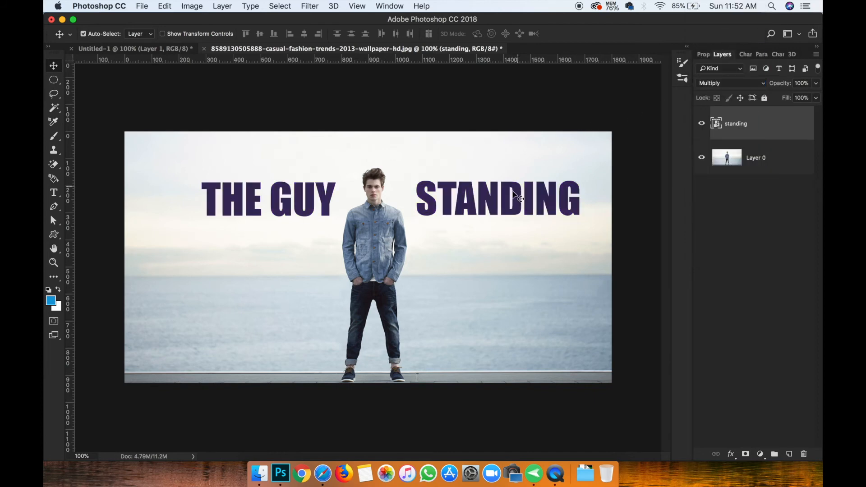
Move the text smart object down onto the horizon, try the Darken blend mode and set the mode to Normal
drag(507, 194, 508, 289)
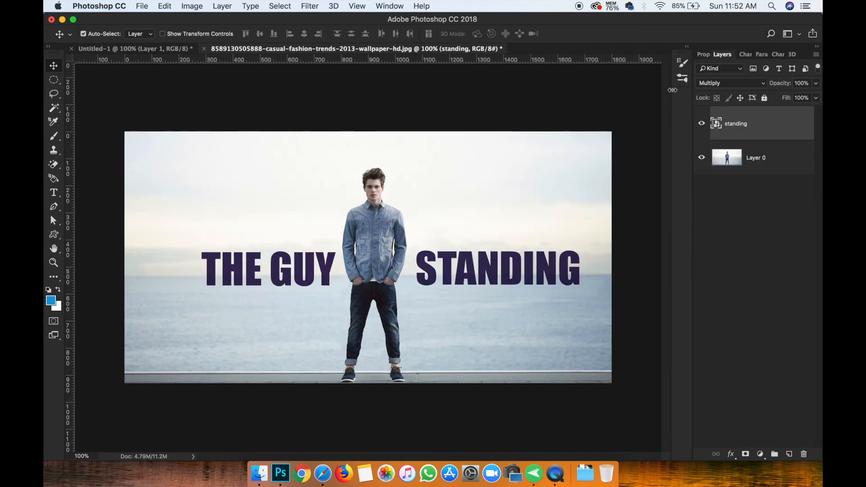
click(708, 83)
click(708, 75)
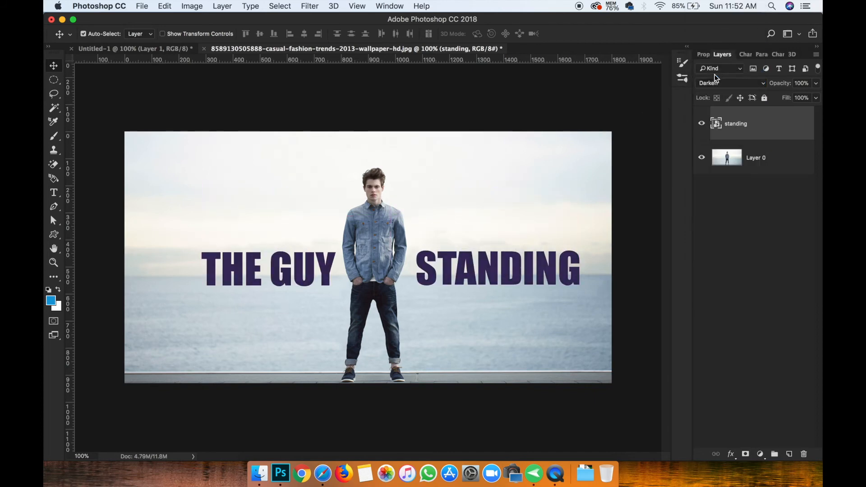
click(710, 84)
click(710, 59)
Load the text's outline as a selection over Layer 0 and clear that selection again
click(773, 162)
key(super)
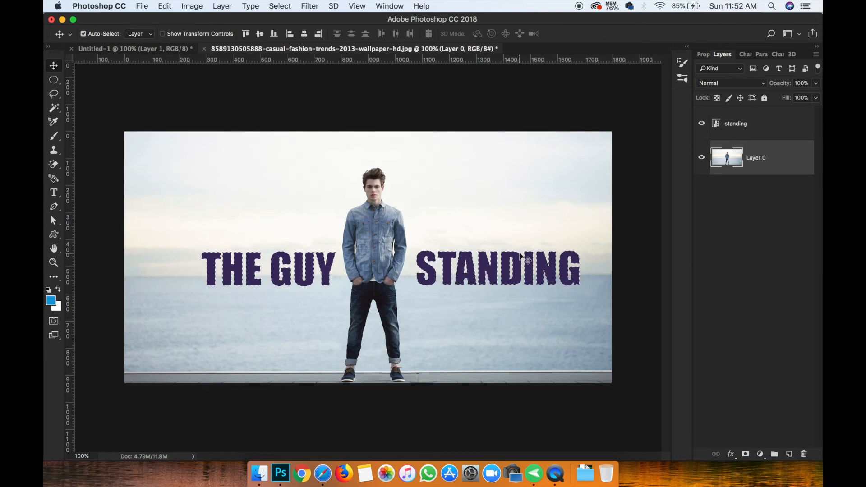
click(716, 123)
key(super)
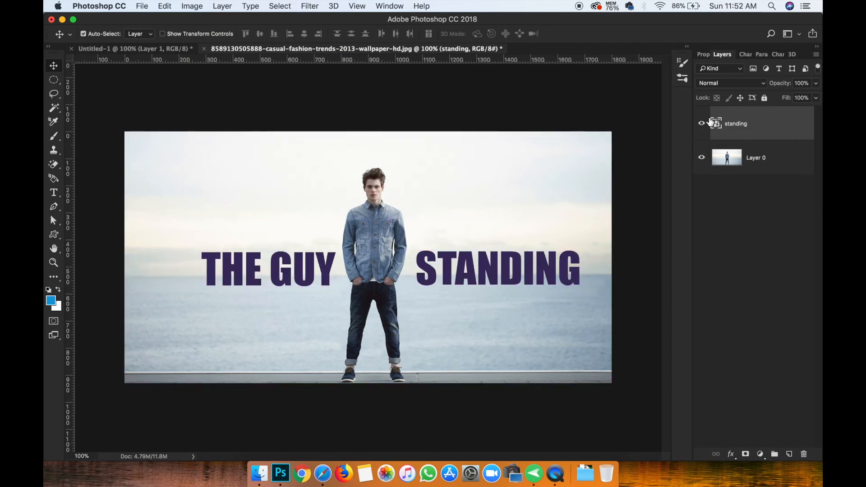
Load the outline of the "standing" smart object's lettering as a selection
click(750, 155)
click(753, 125)
drag(753, 125, 719, 128)
super+click(717, 124)
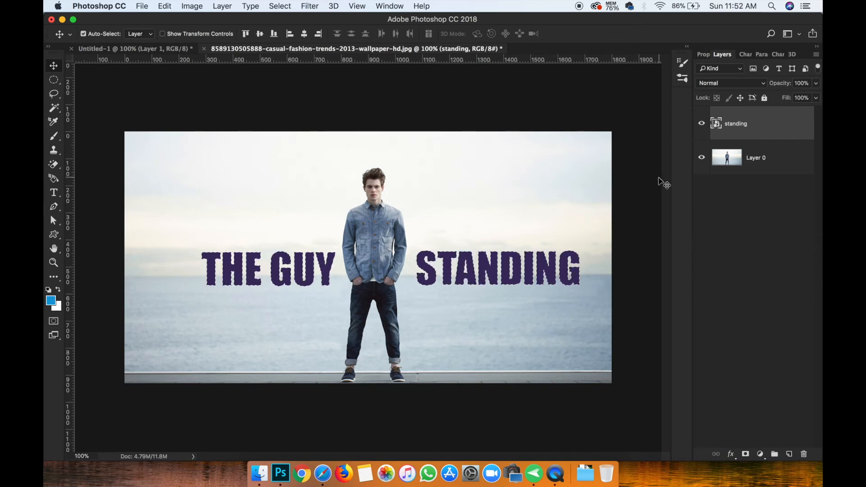
Copy the letter-shaped selection of the photo in Layer 0 to a new layer
click(762, 159)
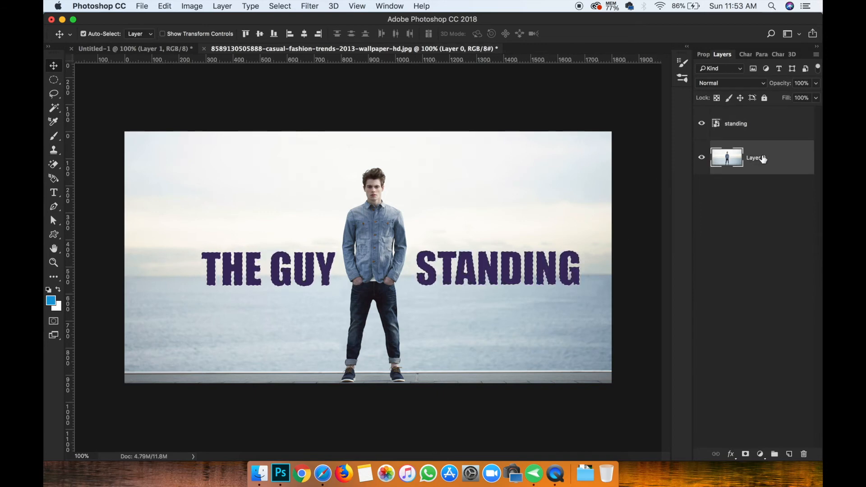
key(super)
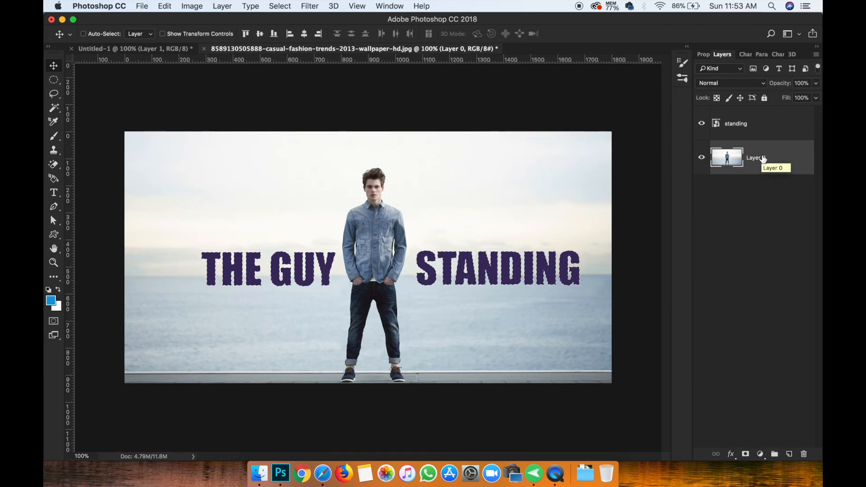
key(super+j)
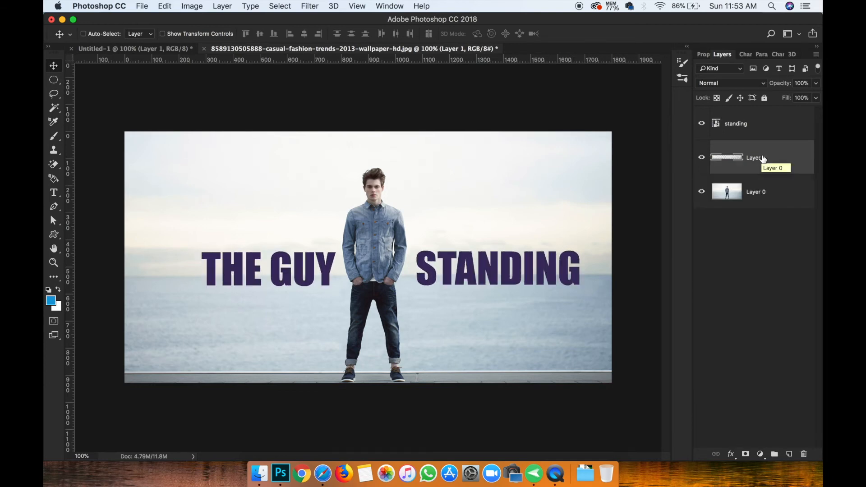
Hide Layer 0 and the "standing" layer, and place a new layer filled with the blue foreground color beneath Layer 1
click(701, 192)
click(701, 123)
click(701, 158)
click(789, 454)
drag(778, 164, 776, 206)
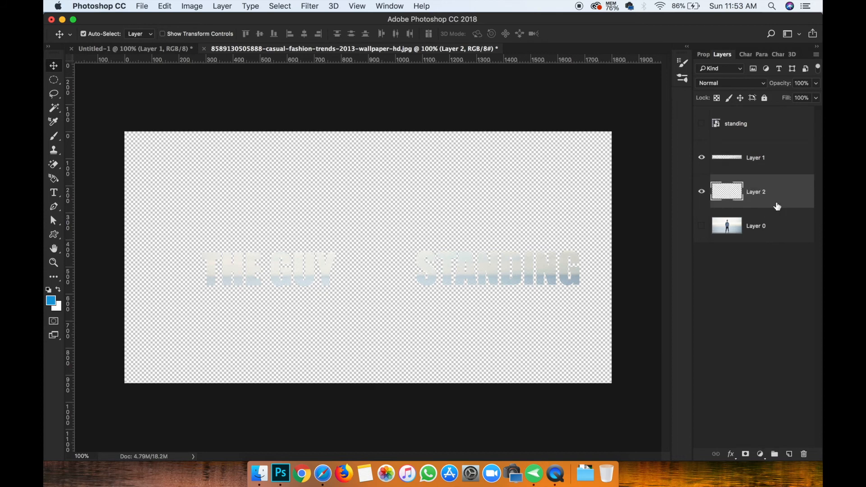
key(alt+BackSpace)
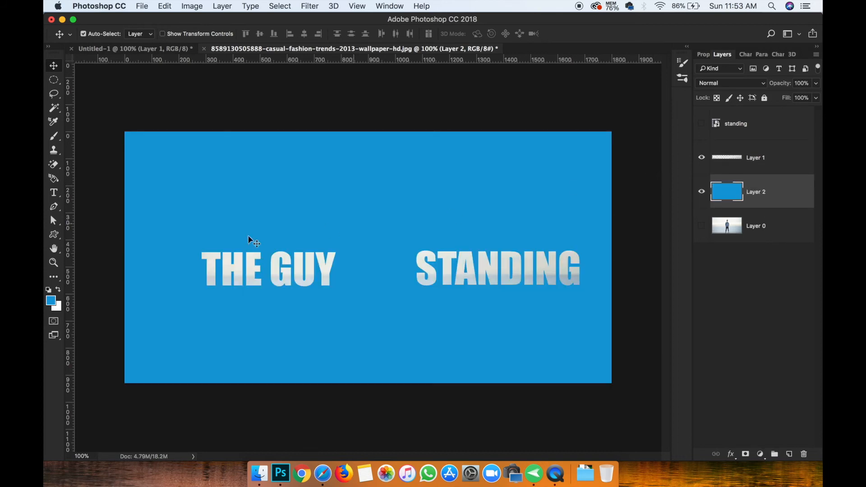
Show the "standing" layer, load its lettering as a selection over Layer 0, and drop the selection and hide "standing" again
click(701, 128)
click(741, 129)
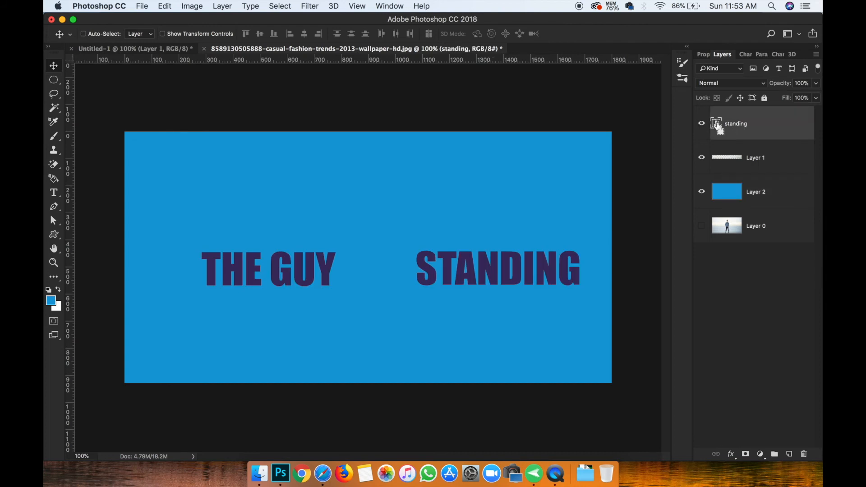
super+click(720, 126)
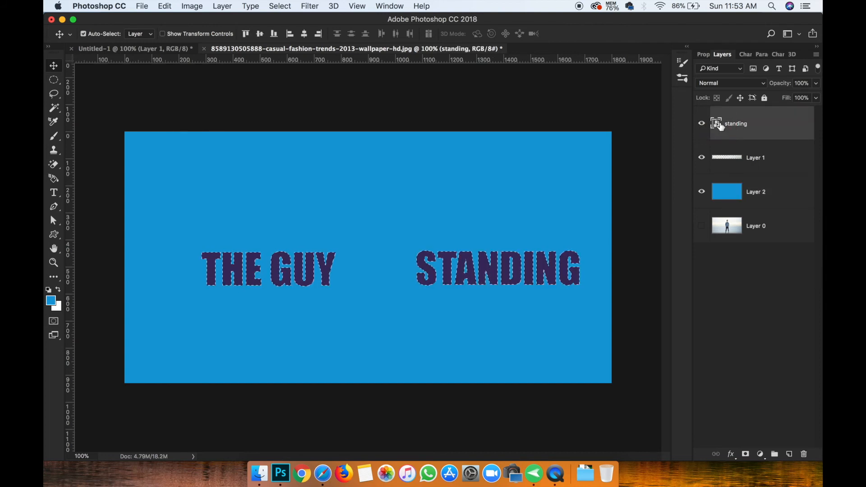
click(766, 235)
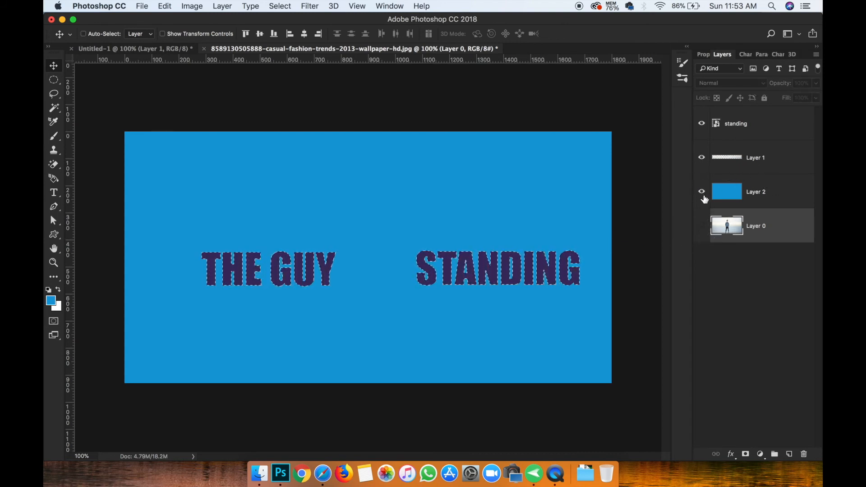
key(super+d)
click(702, 124)
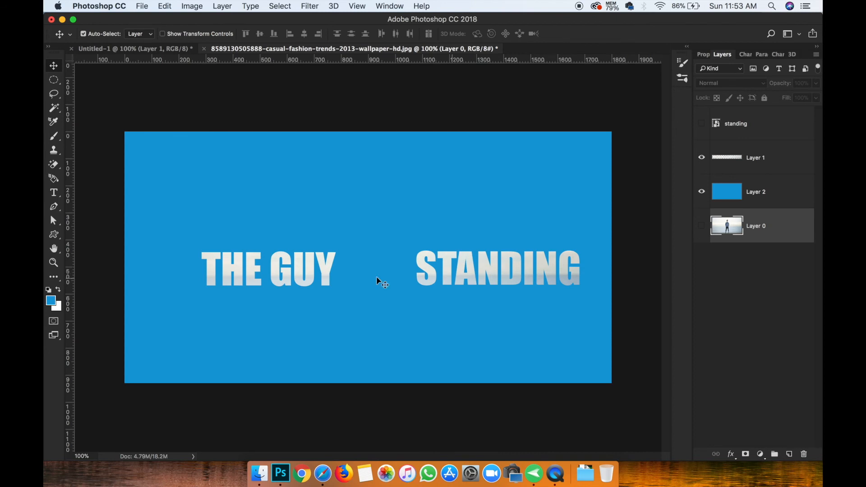
Show the photo in Layer 0, hide the blue-filled layer and select Layer 1
click(701, 123)
click(701, 123)
click(701, 225)
click(753, 203)
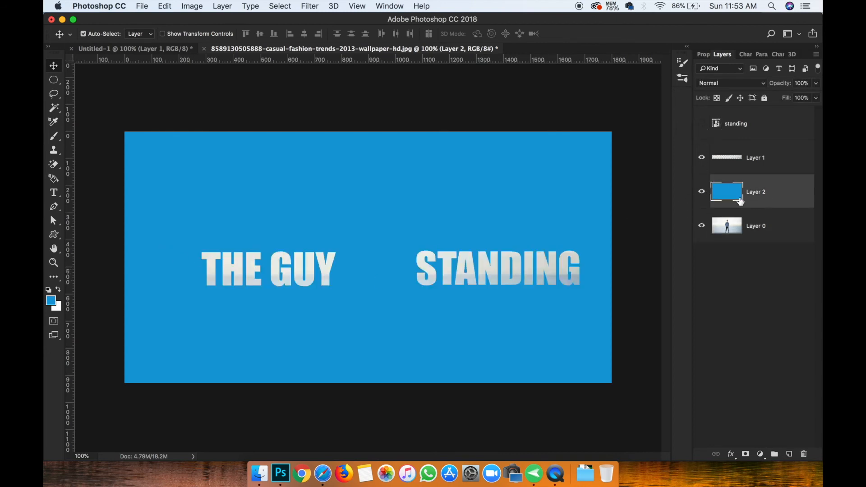
click(698, 192)
click(794, 164)
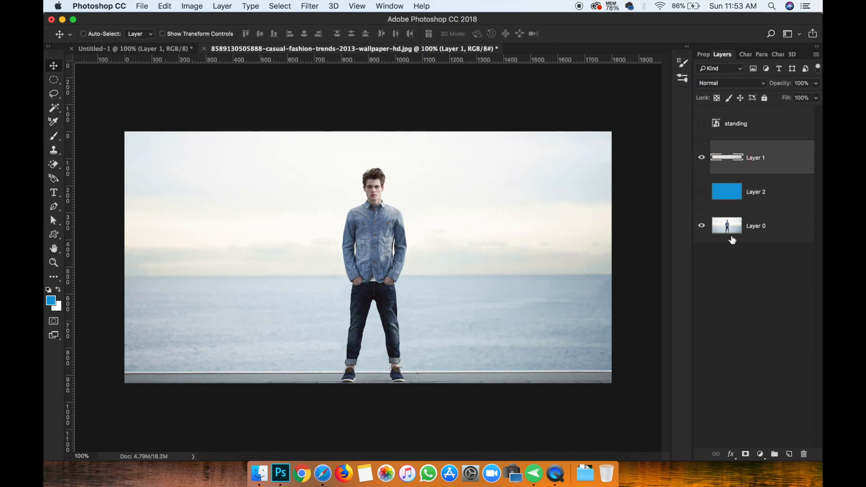
Darken the letter-shaped photo copy in Layer 1 with Curves, using a point at input 171 and output 65
key(super+m)
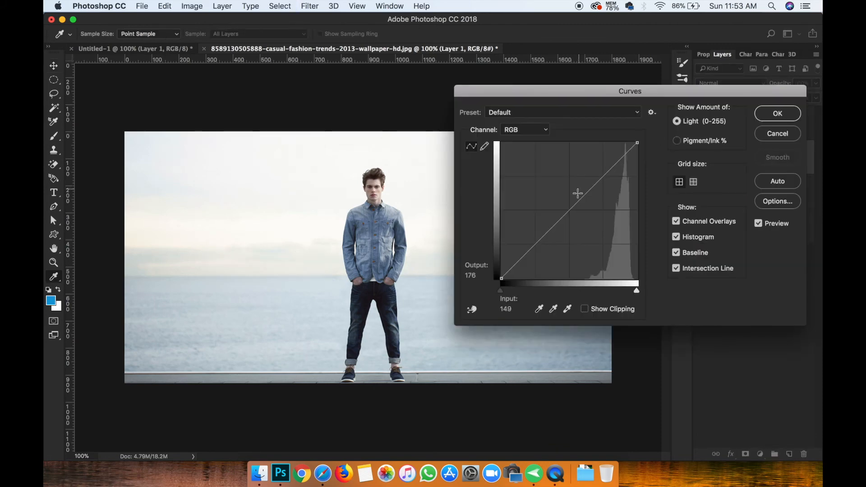
click(768, 134)
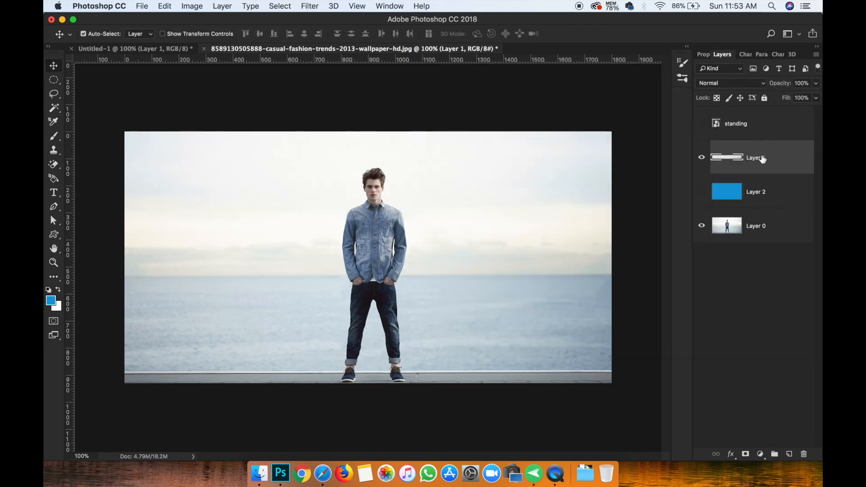
key(super+m)
drag(572, 206, 592, 244)
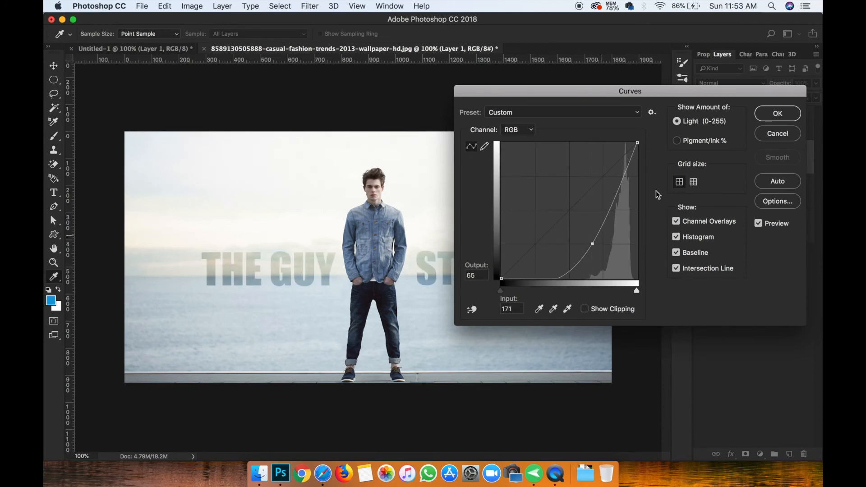
click(775, 113)
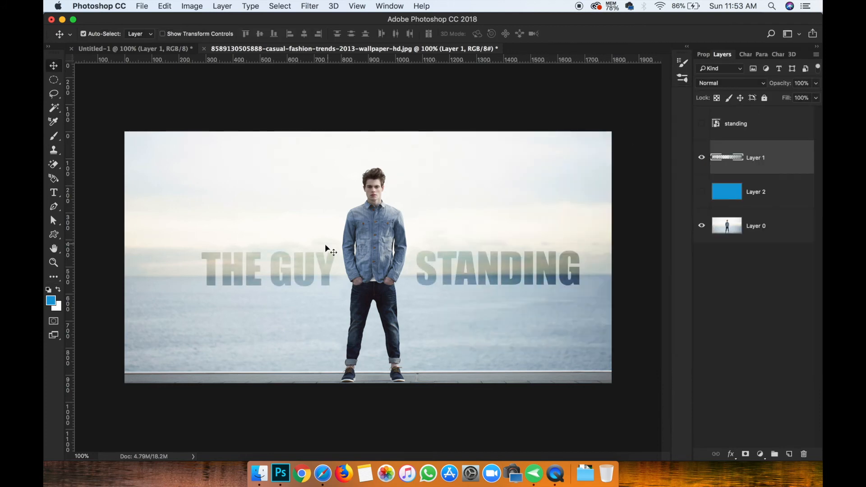
Compare the photo with and without the darkened lettering of Layer 1 and the "standing" layer
click(702, 158)
click(701, 157)
click(701, 157)
click(700, 158)
click(701, 159)
click(701, 158)
click(704, 126)
click(704, 126)
key(t)
drag(499, 275, 571, 274)
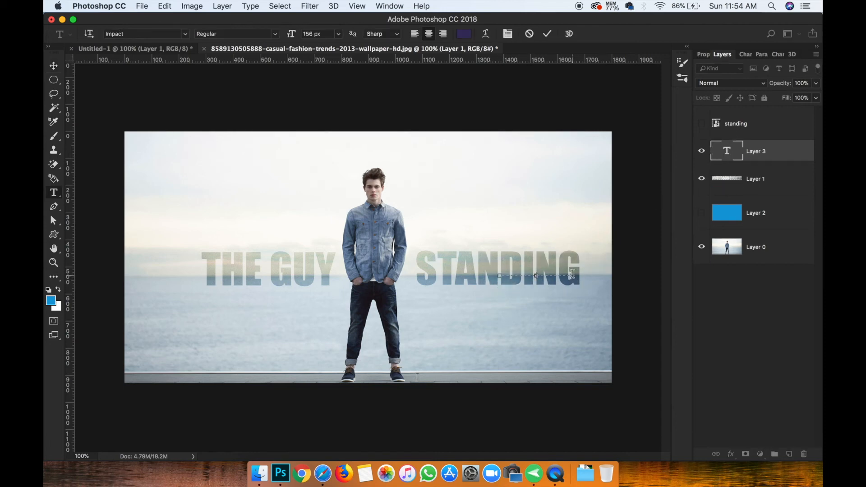
key(Escape)
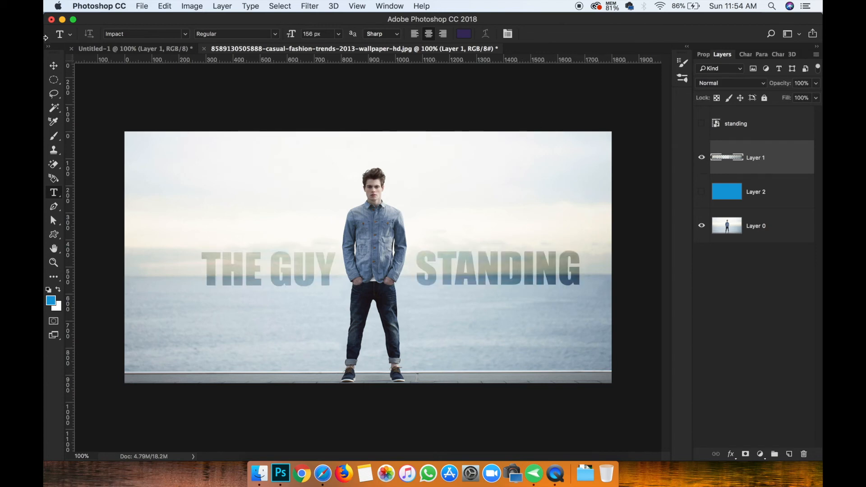
click(53, 65)
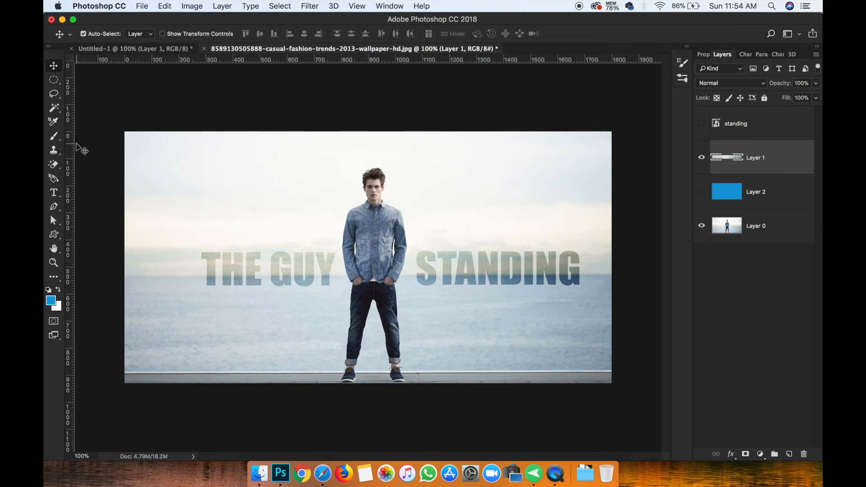
Try the Horizontal Type tool with the word "THIS" near the photo's upper-left corner, and erase the text
click(59, 193)
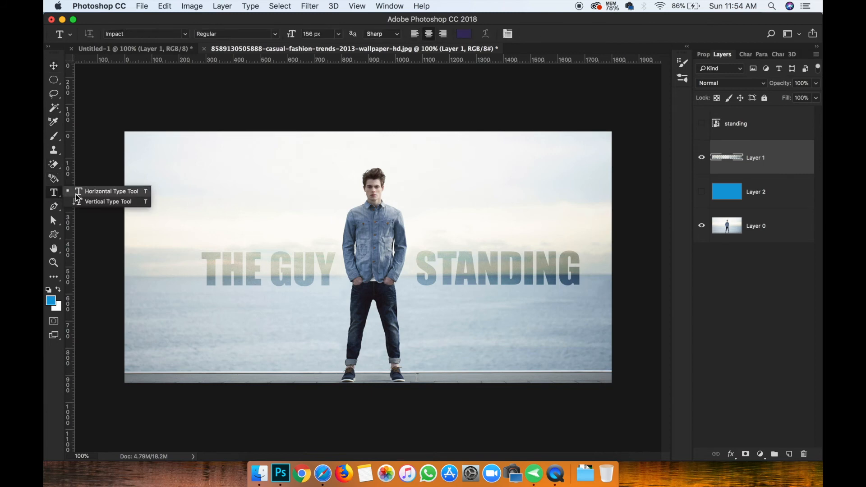
click(189, 149)
text(THIS)
key(BackSpace)
key(BackSpace)
key(BackSpace)
key(BackSpace)
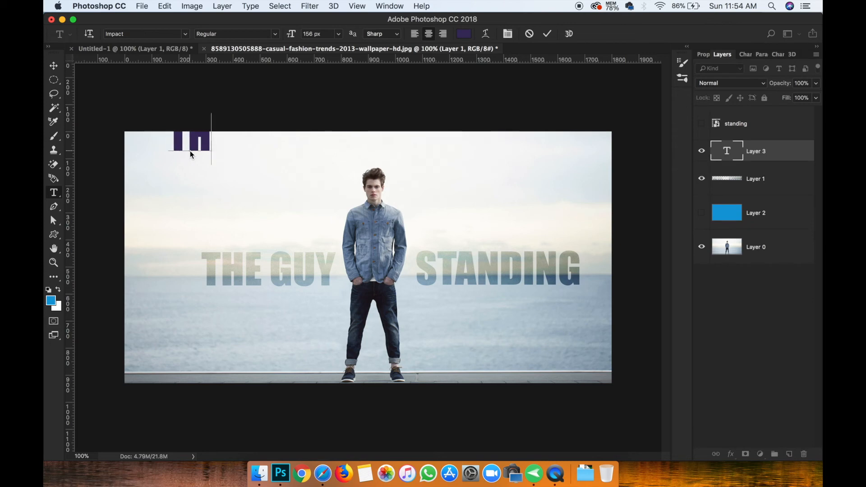
Add the vertical text "this guyr" near the photo's left edge with the Vertical Type Tool
click(53, 198)
click(83, 201)
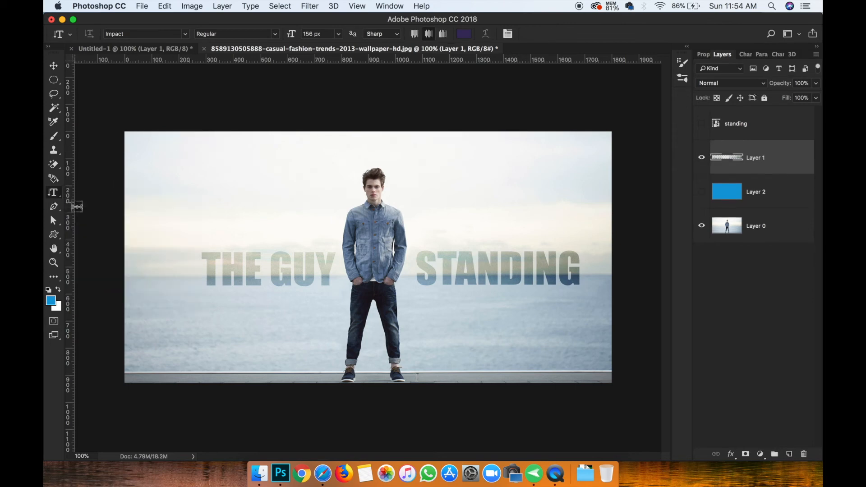
click(176, 153)
text(THIS)
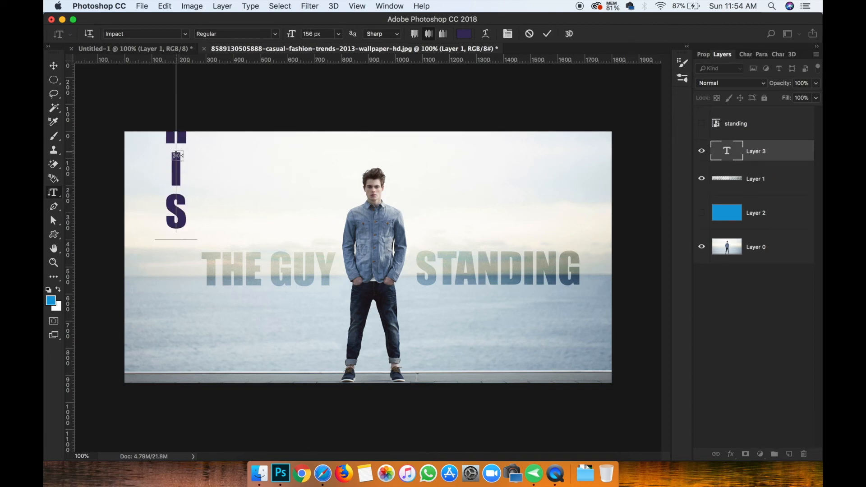
text(GUYR)
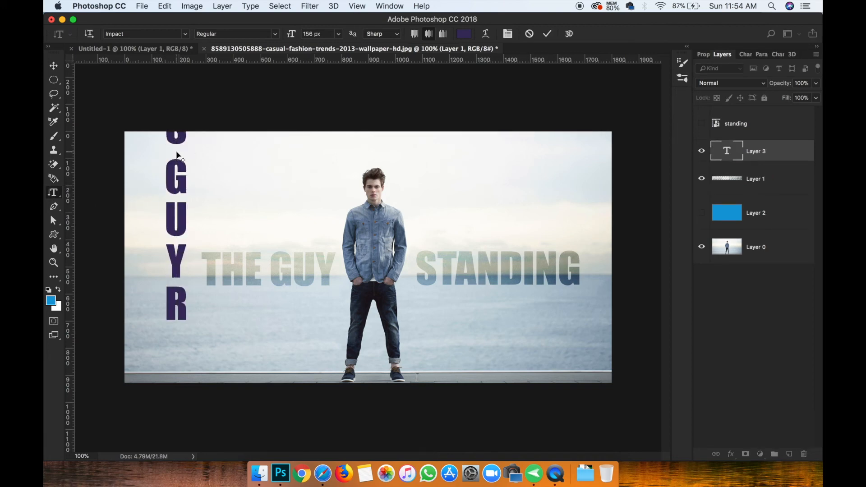
key(super+Return)
Move the vertical text over the word "THE", delete it, and switch back to the Horizontal Type Tool
key(v)
drag(175, 170, 241, 313)
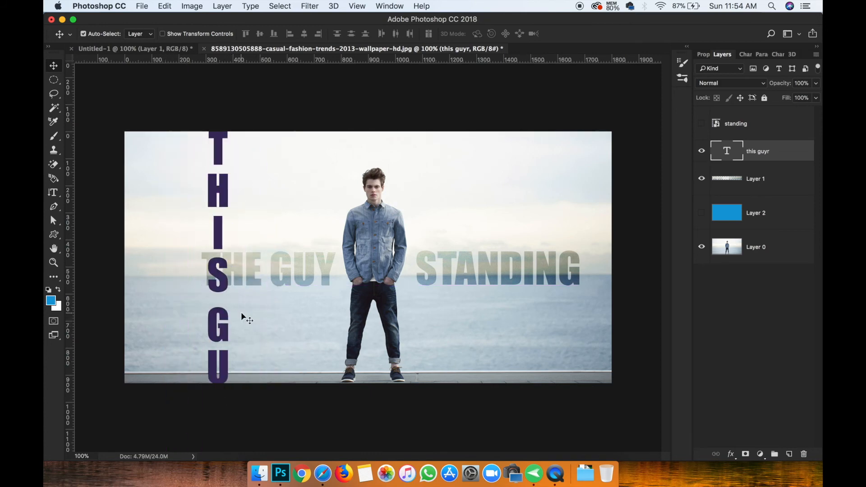
key(BackSpace)
click(55, 192)
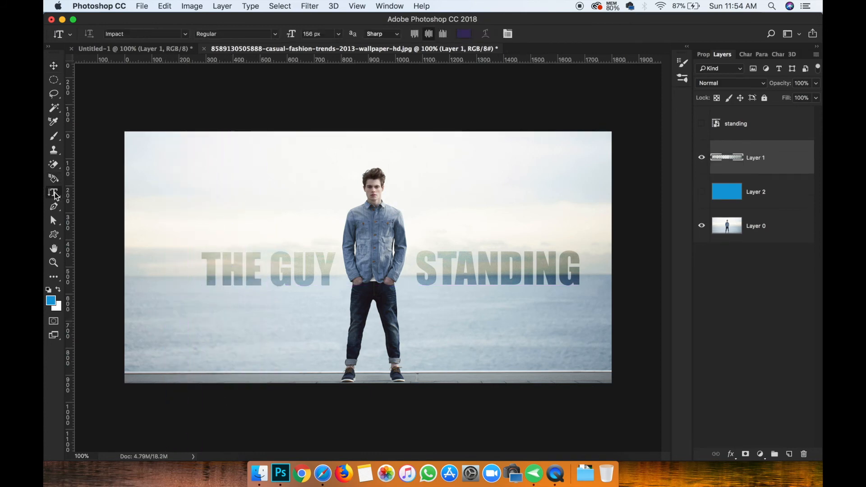
drag(54, 193, 75, 189)
Trace a Pen path from the man's collar down the left shoulder and sleeve of his jacket, and discard it
click(56, 214)
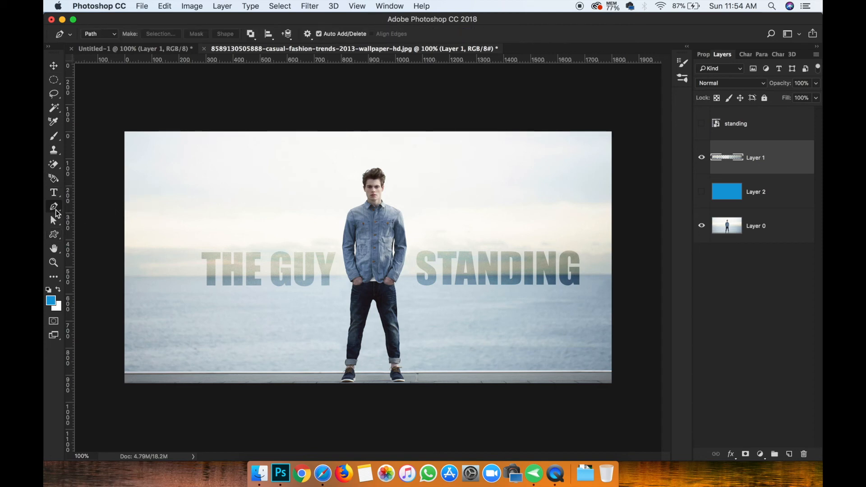
drag(57, 214, 74, 207)
click(369, 197)
drag(351, 210, 346, 221)
click(344, 230)
click(343, 250)
click(343, 257)
click(343, 263)
click(345, 269)
click(347, 274)
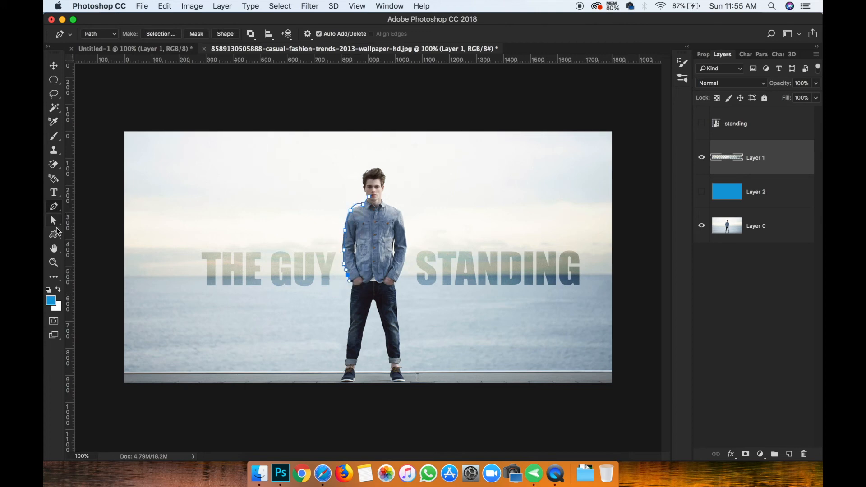
click(53, 220)
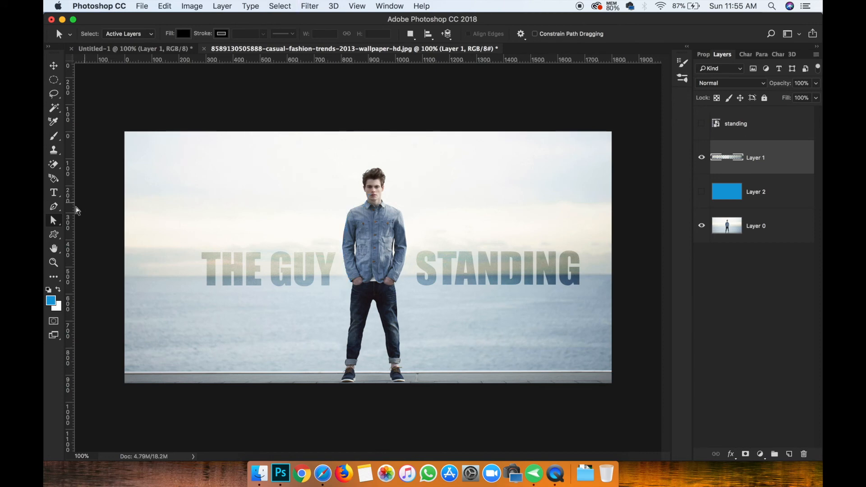
Start a new Pen path at the man's collar and trace it down the left shoulder and sleeve of the jacket
click(53, 206)
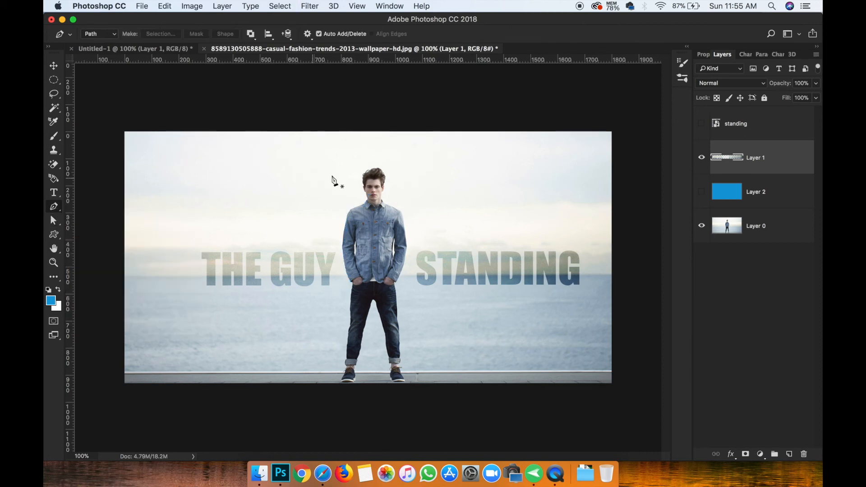
click(366, 200)
click(355, 208)
click(346, 216)
click(346, 227)
click(344, 238)
click(344, 250)
click(343, 256)
click(345, 266)
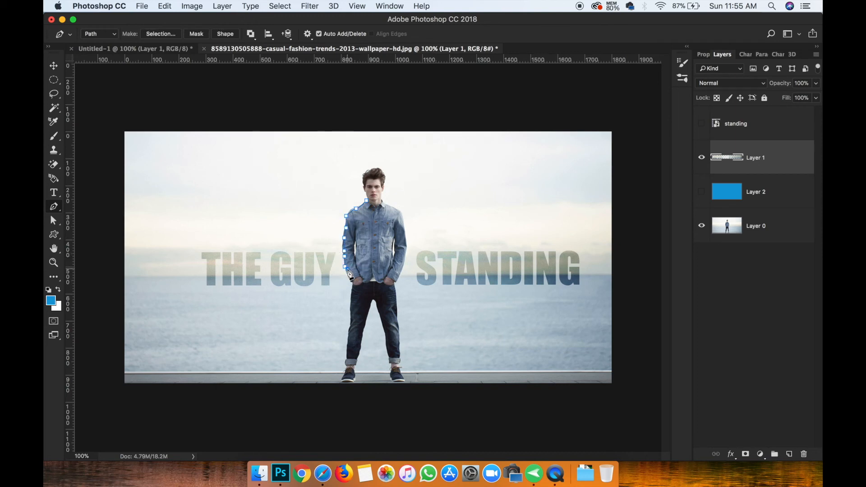
Carry the Pen path across the jacket, up the right sleeve and over the right shoulder back to the collar
click(404, 267)
click(408, 244)
click(408, 228)
click(402, 213)
click(397, 213)
click(383, 204)
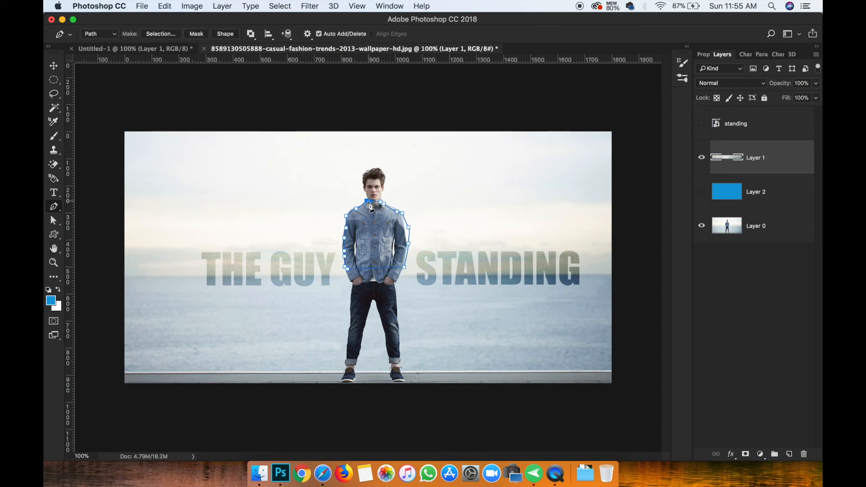
click(380, 201)
Pull the path's anchor points and handles along the right sleeve inward to the jacket's edge with the Direct Selection Tool
key(super+equal)
key(super+equal)
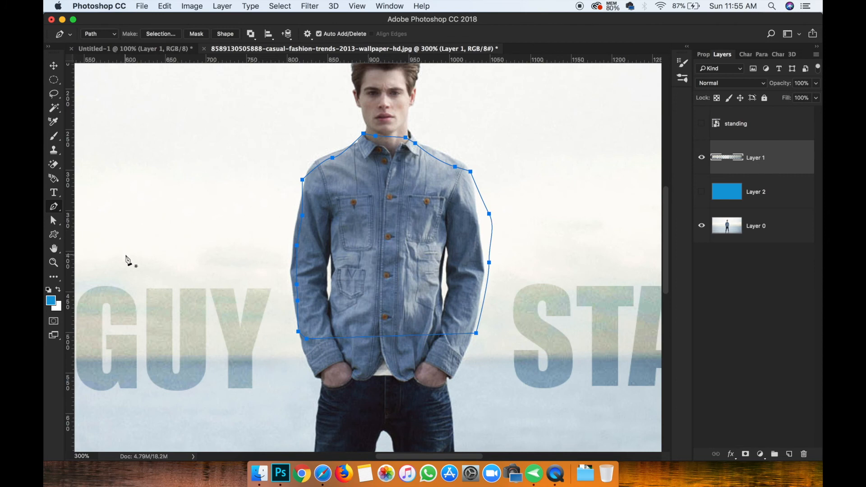
click(54, 221)
click(54, 221)
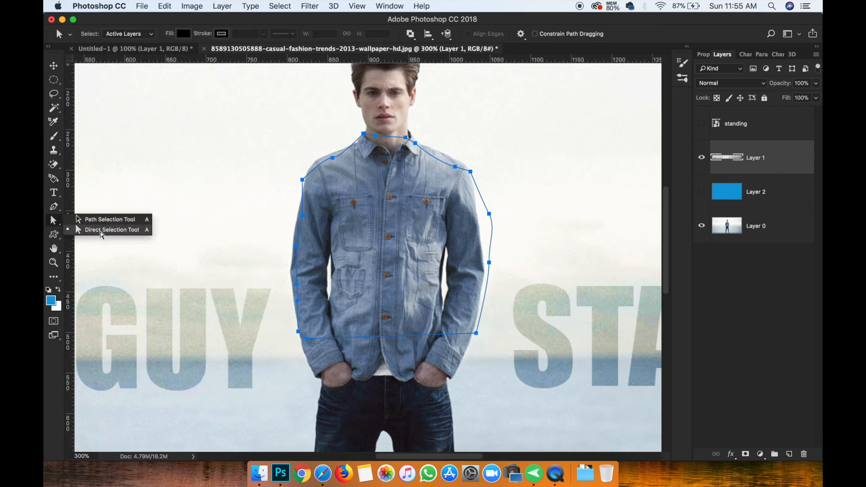
click(101, 230)
drag(521, 186, 469, 246)
drag(489, 217, 478, 216)
click(500, 228)
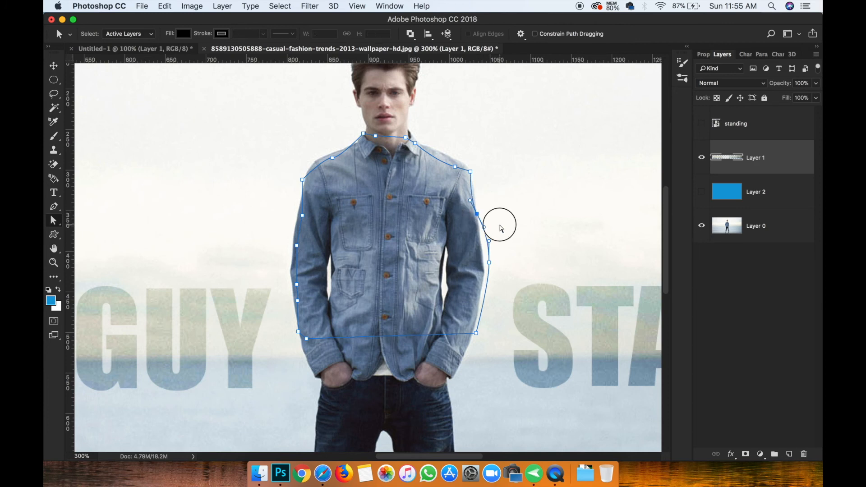
drag(490, 262, 484, 265)
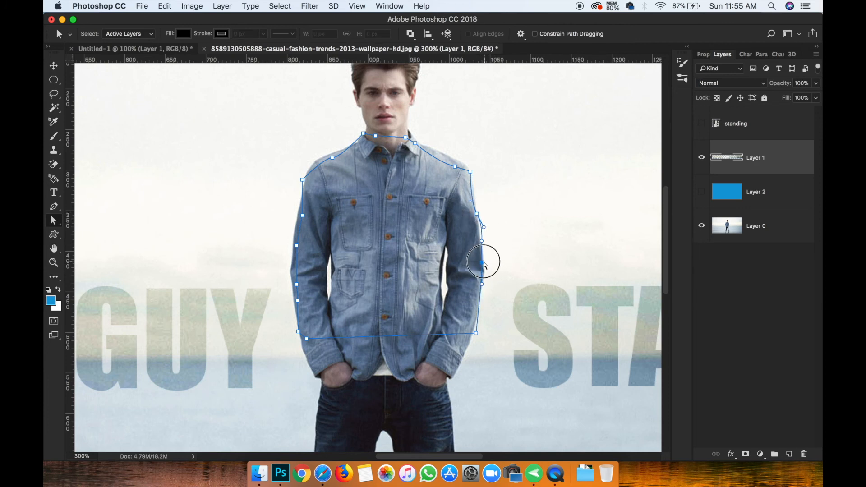
drag(483, 227, 478, 244)
Adjust the path's point at the right shoulder outward to follow the jacket's curve, and deselect the path's points
click(460, 181)
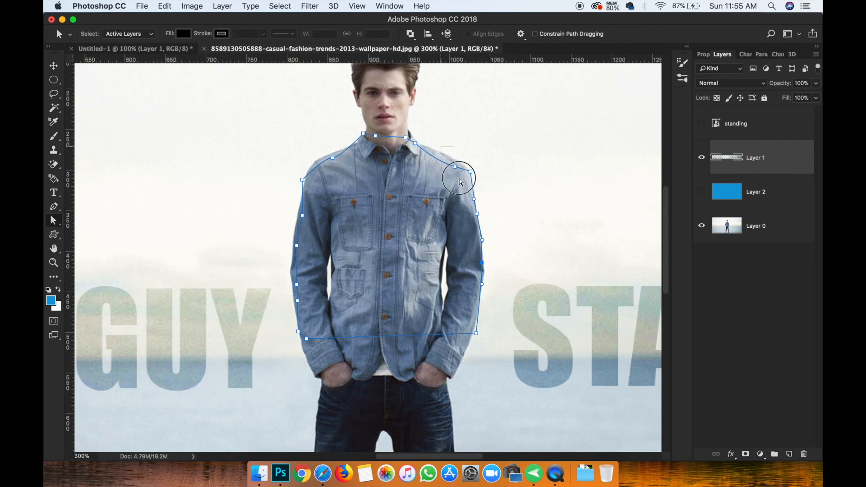
click(459, 166)
mouse_move(455, 168)
mouse_down()
mouse_move(452, 156)
mouse_move(469, 164)
mouse_up()
click(496, 176)
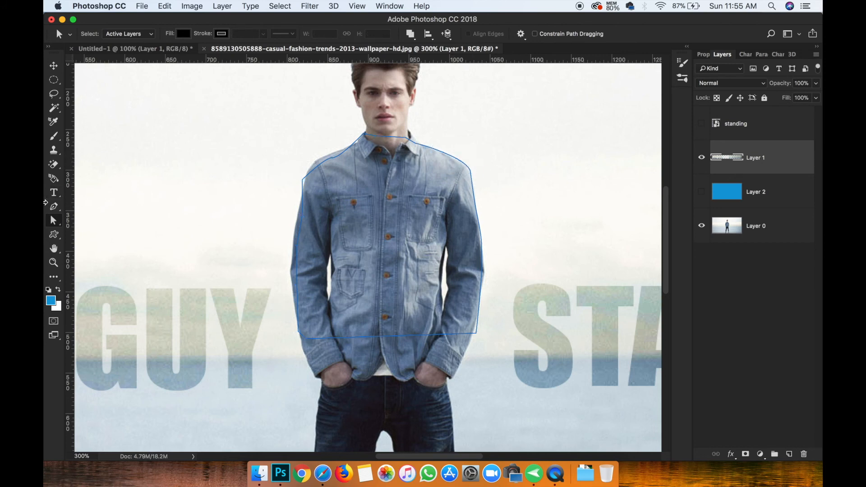
click(57, 224)
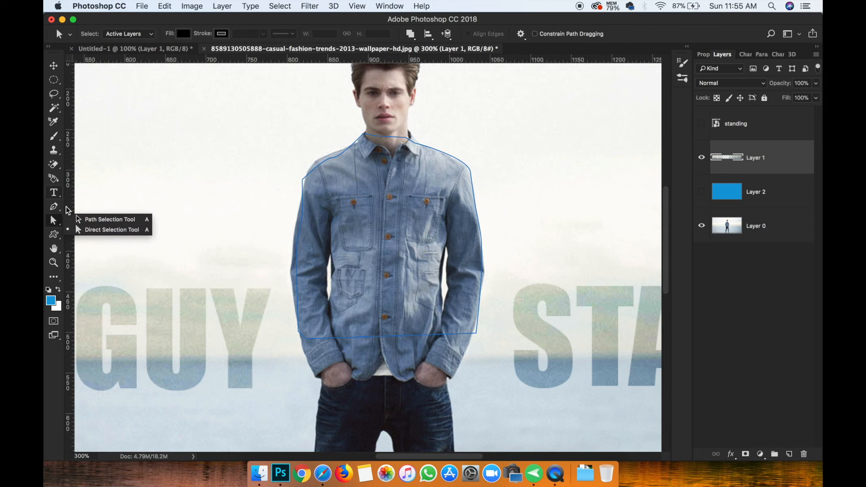
Dismiss the path around the man's jacket and activate the Custom Shape Tool
click(97, 230)
drag(392, 184, 499, 204)
key(u)
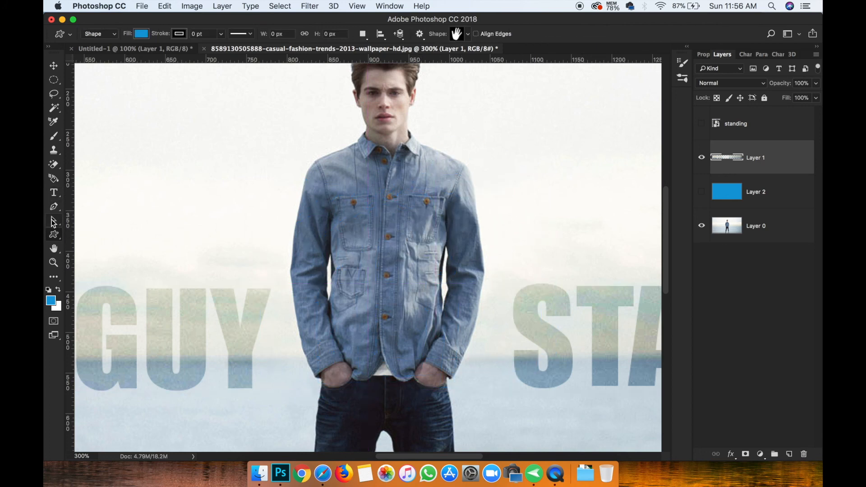
click(54, 235)
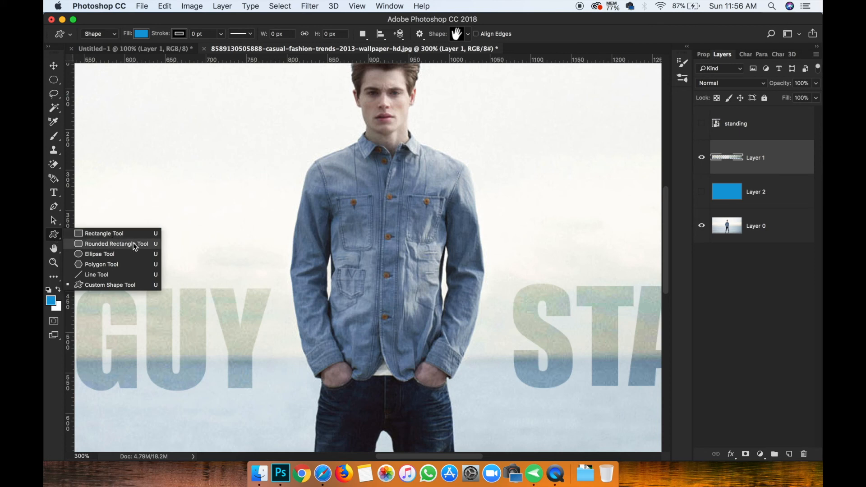
click(115, 285)
Browse the library of custom shapes down to its end and cancel creating a shape by size
click(456, 33)
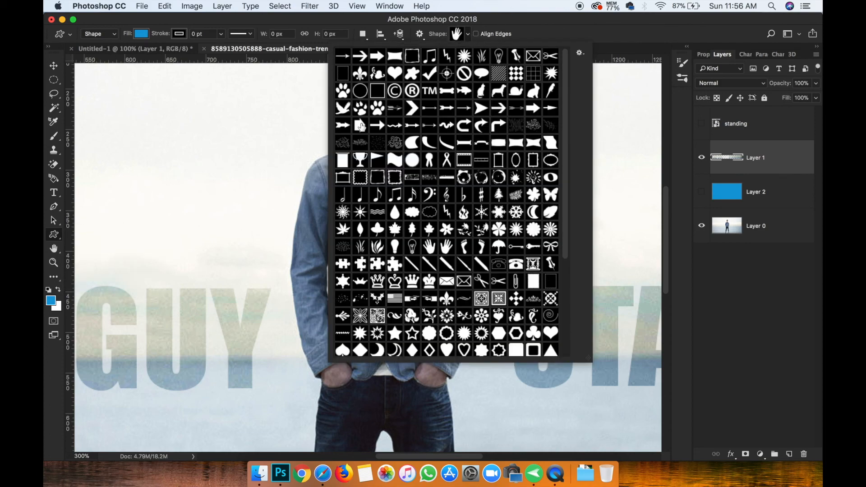
scroll(436, 122, down, 8)
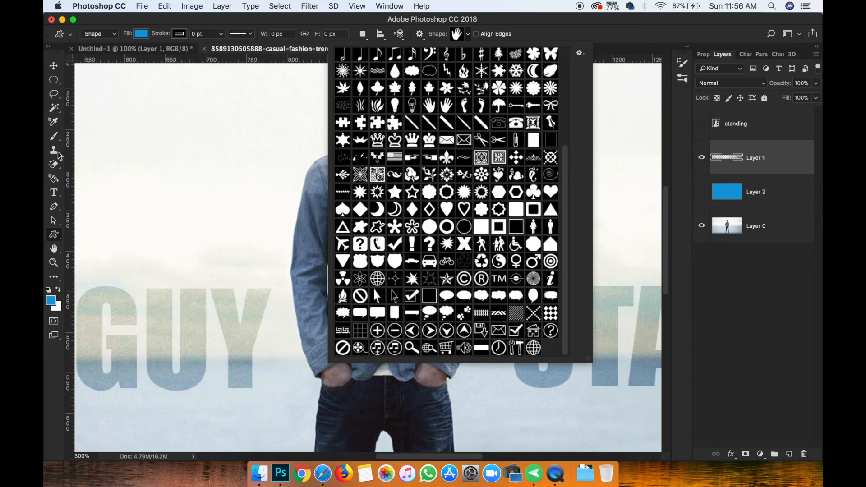
click(137, 166)
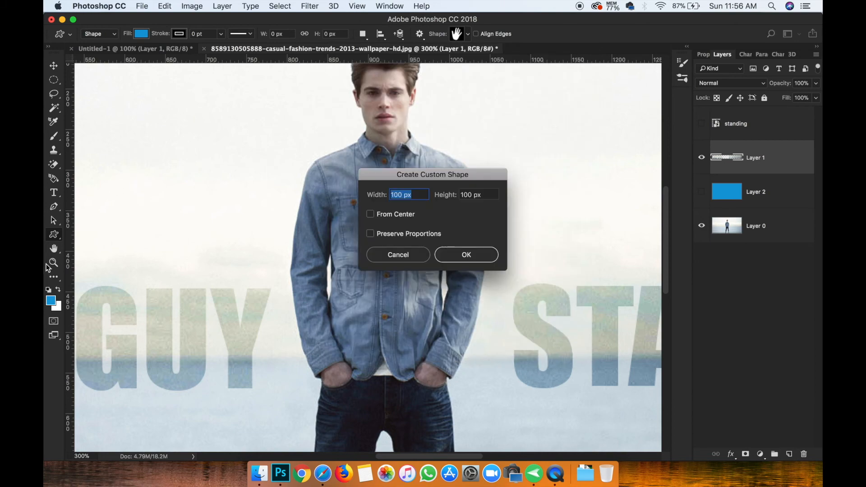
click(399, 254)
Choose the airplane custom shape and draw it in blue, about 154 × 161 px, in the sky beside the man
click(461, 35)
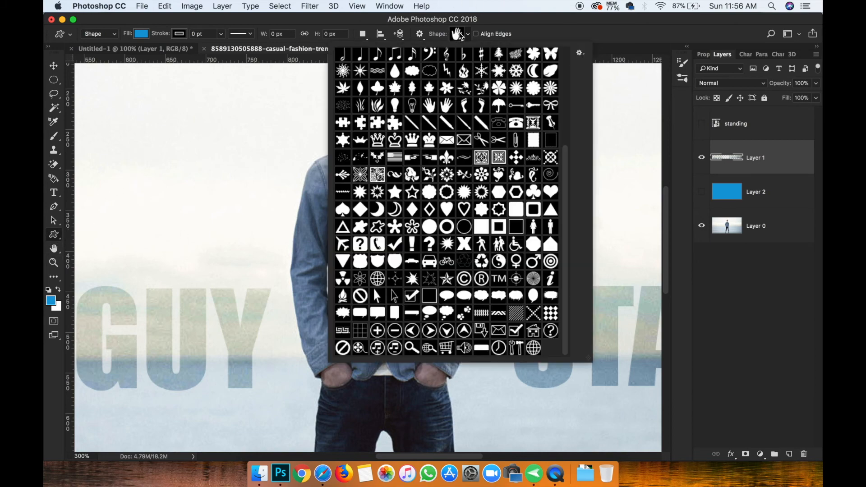
double_click(372, 289)
click(378, 245)
click(379, 249)
key(super+minus)
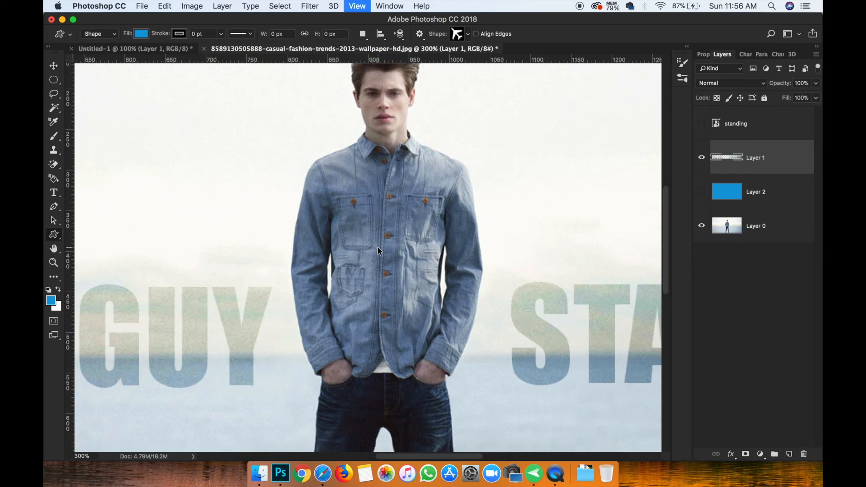
key(super+minus)
drag(200, 169, 247, 195)
drag(251, 201, 257, 212)
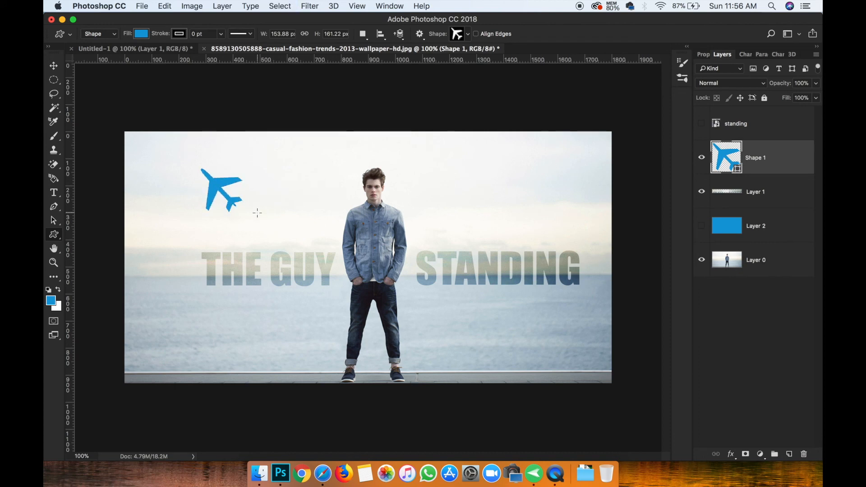
Examine the Custom Shape Tool's available drawing modes: Shape, Path and Pixels
key(v)
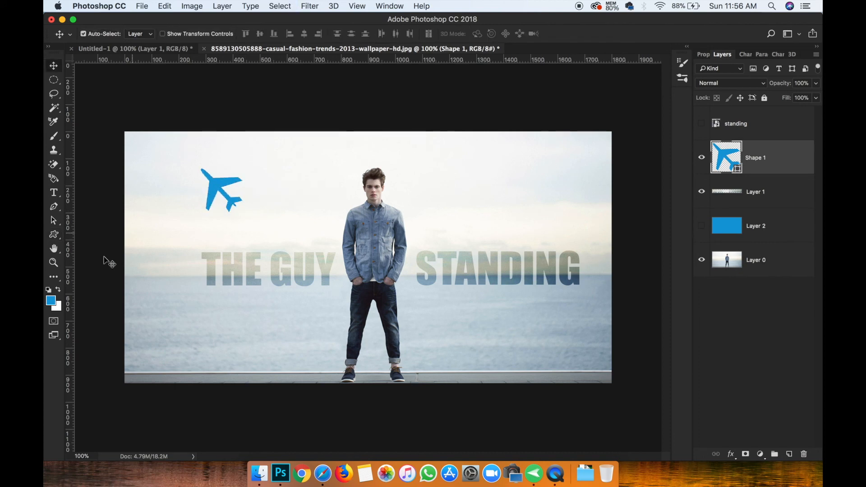
click(55, 236)
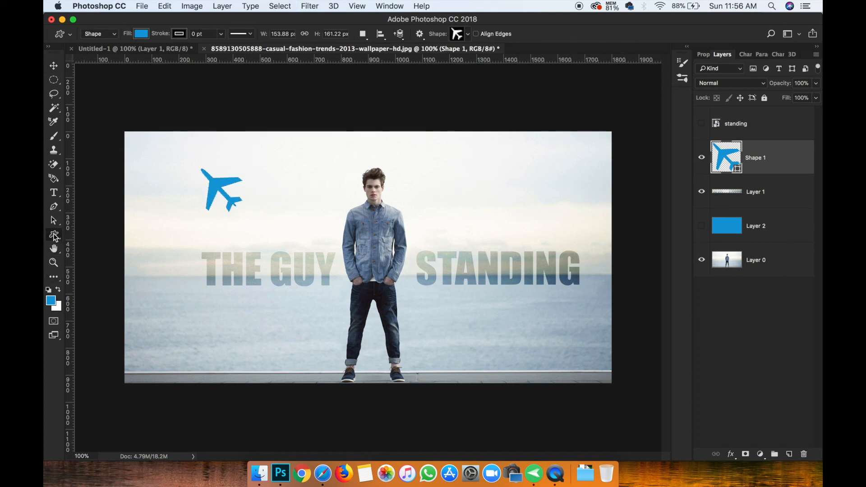
click(115, 34)
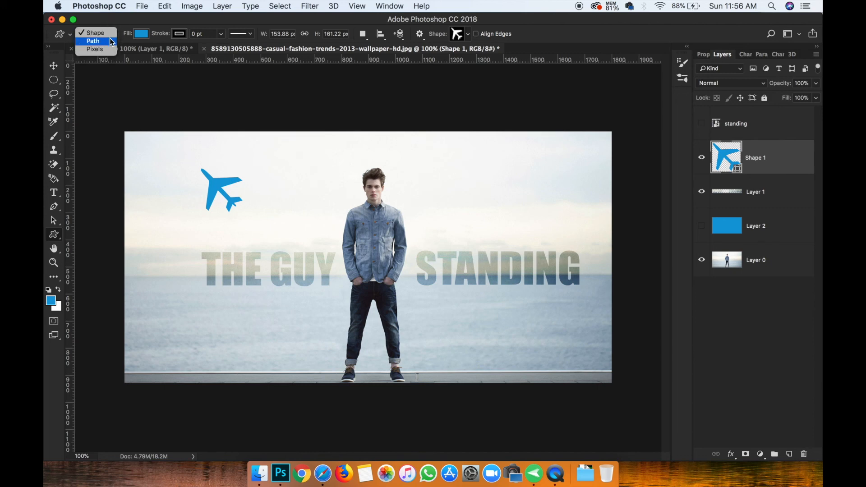
click(129, 80)
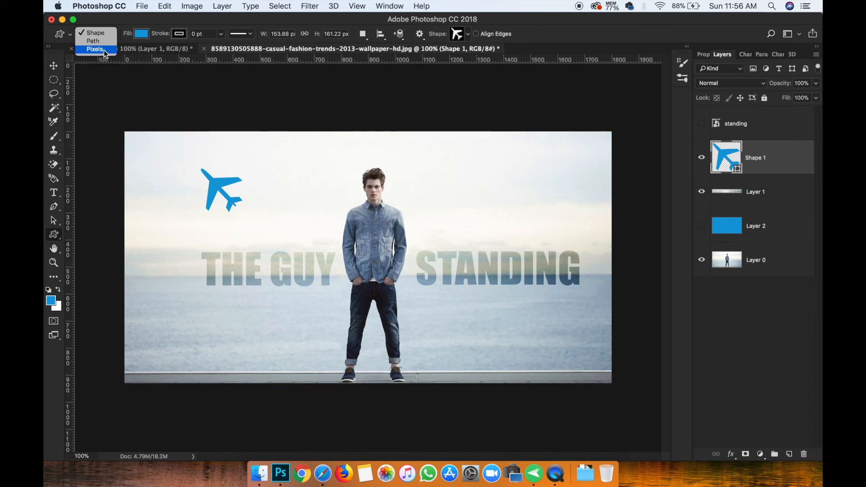
click(101, 38)
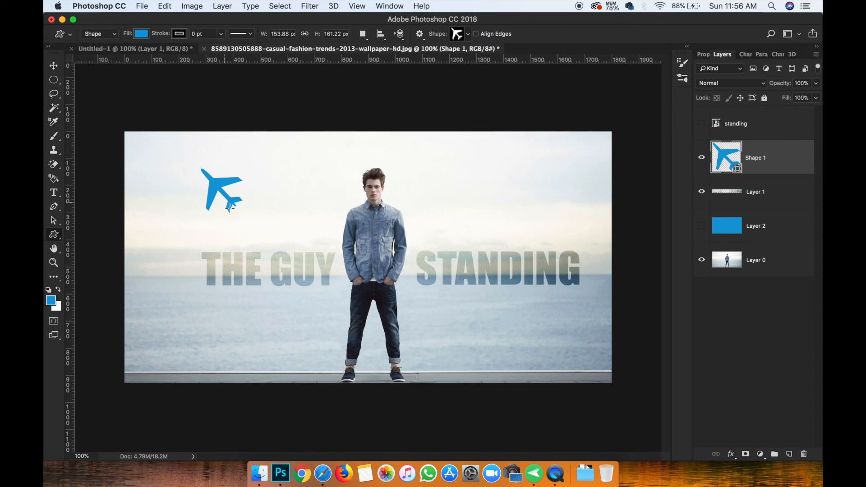
Enlarge and reposition the blue airplane shape across the photo, and delete its layer
key(super+t)
drag(242, 212, 545, 436)
key(Return)
key(v)
drag(414, 303, 346, 245)
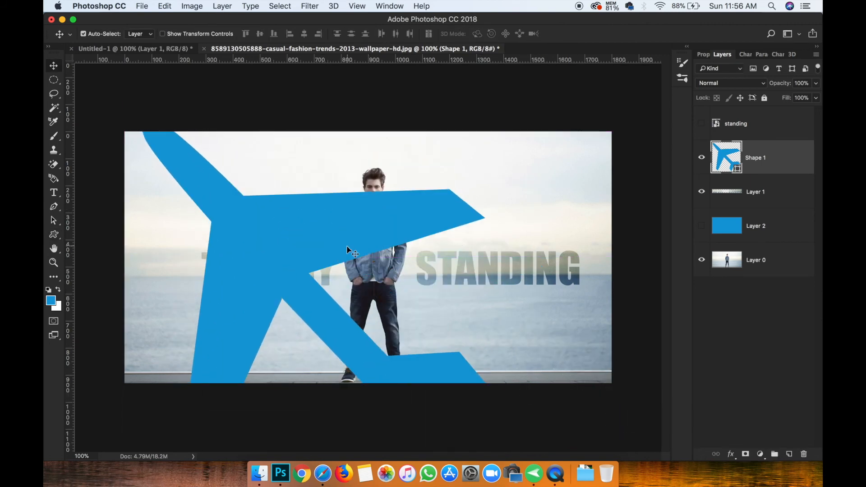
key(Delete)
Draw an airplane in Path mode in the sky above "THE GUY" and convert the path into a selection
click(47, 235)
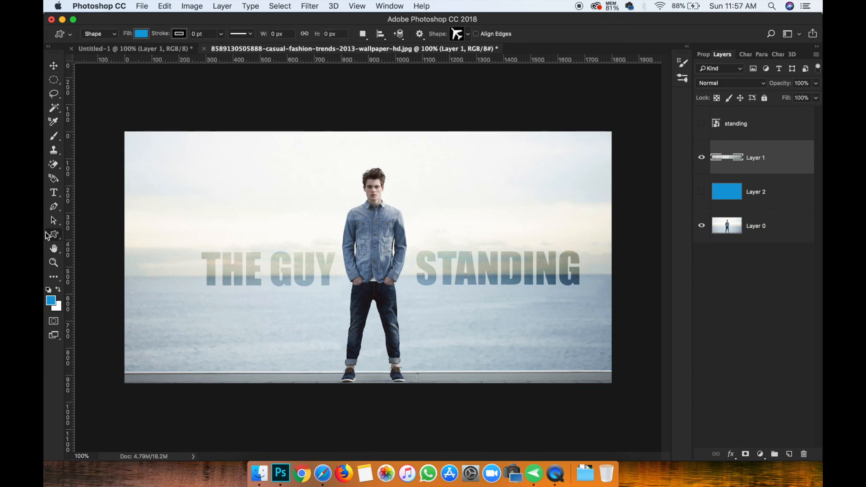
click(114, 34)
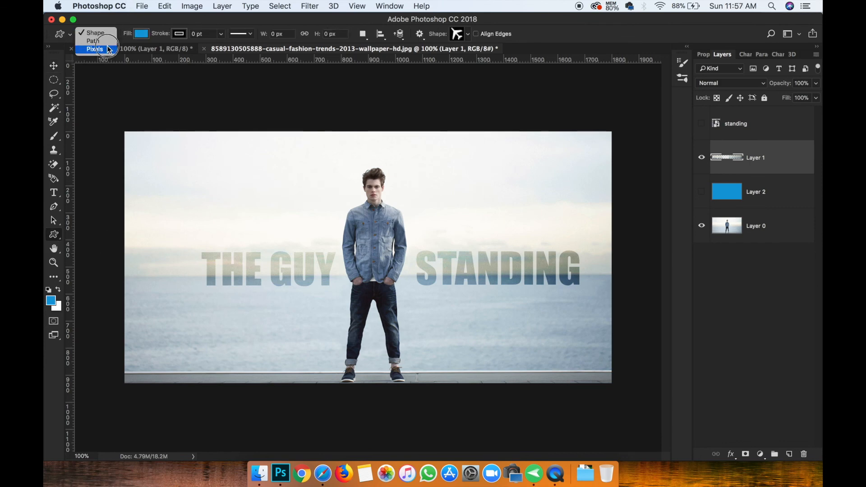
click(109, 44)
click(346, 35)
double_click(255, 139)
drag(184, 164, 282, 214)
key(Return)
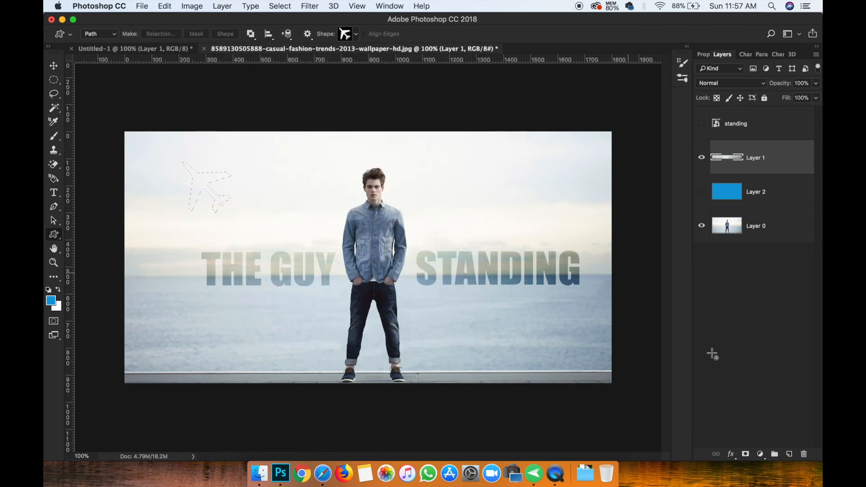
Fill the airplane selection with the blue foreground color on a new layer
click(789, 454)
key(alt+BackSpace)
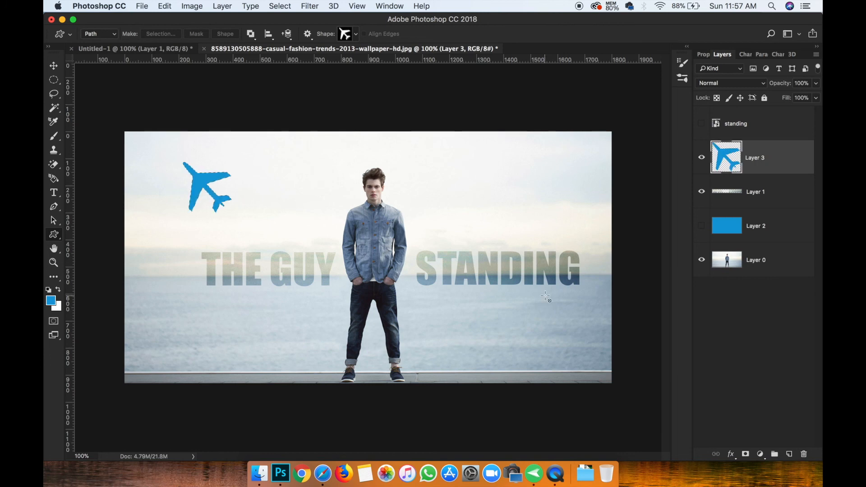
Try enlarging the filled airplane to about 695%, undo the scaling and delete its layer
key(super+t)
drag(232, 213, 589, 458)
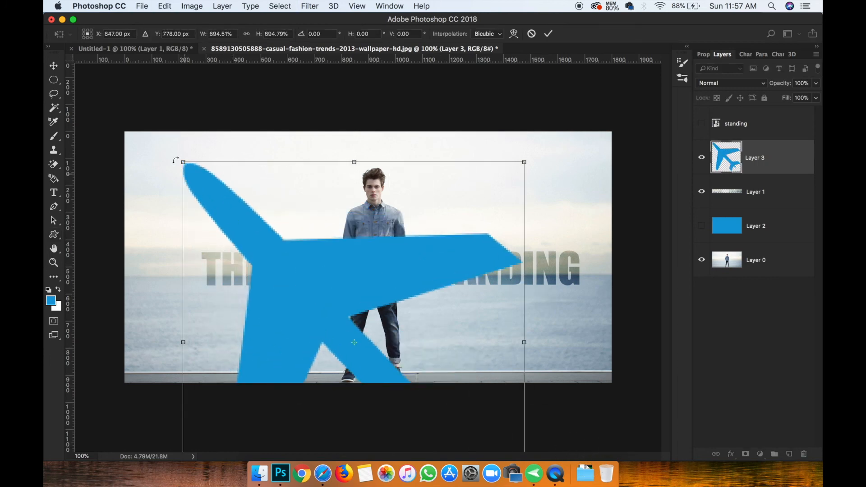
key(Return)
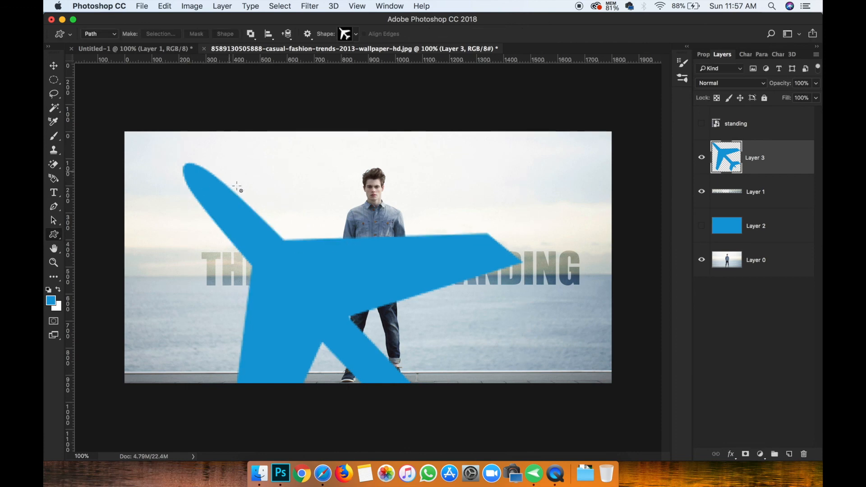
key(super+z)
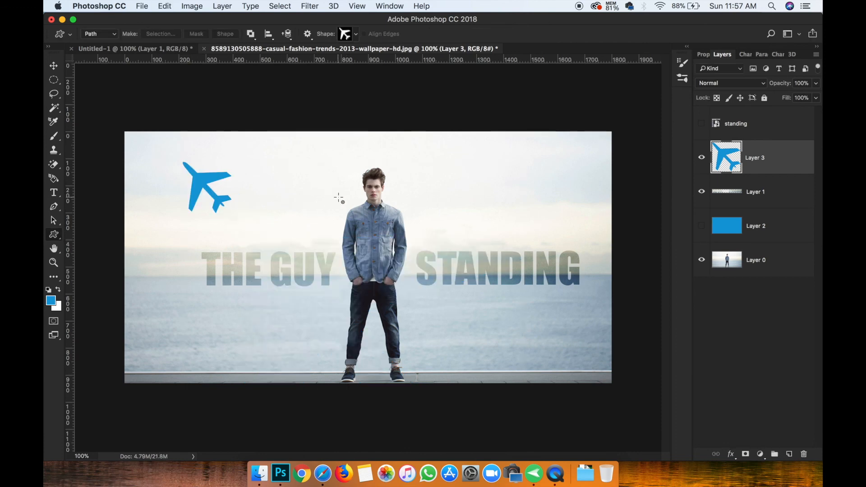
key(Delete)
Switch the Custom Shape Tool's drawing mode to Shape, on to Pixels, and back to Path
click(117, 34)
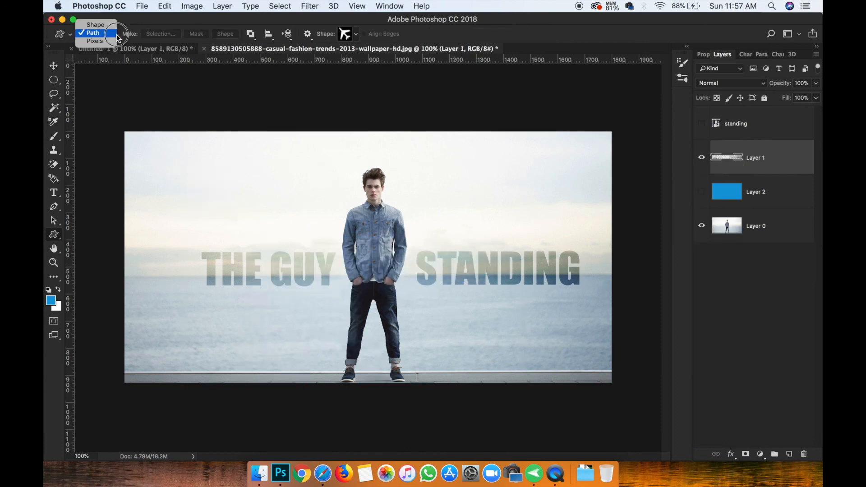
click(95, 25)
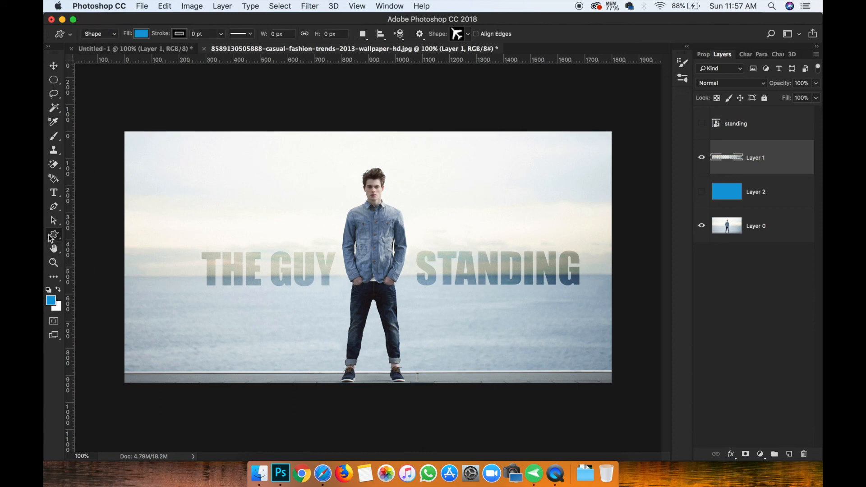
click(111, 34)
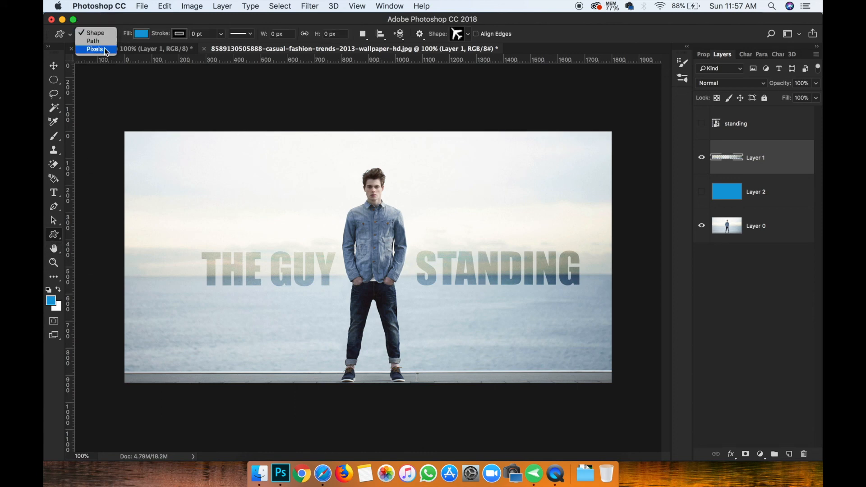
click(103, 48)
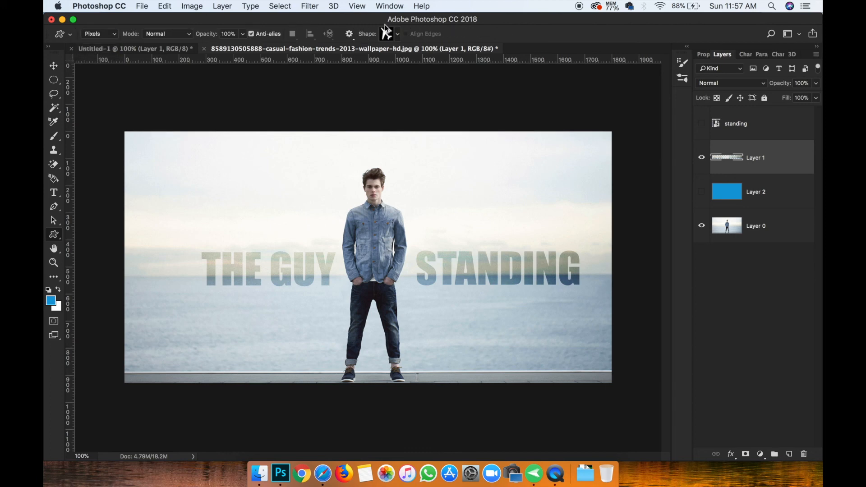
click(100, 34)
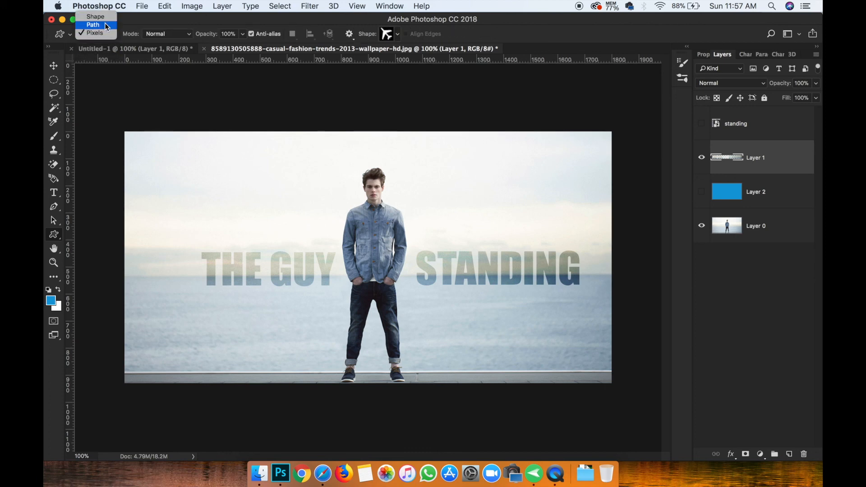
click(96, 23)
Review the custom shape library again with the tool in Path mode
right_click(54, 234)
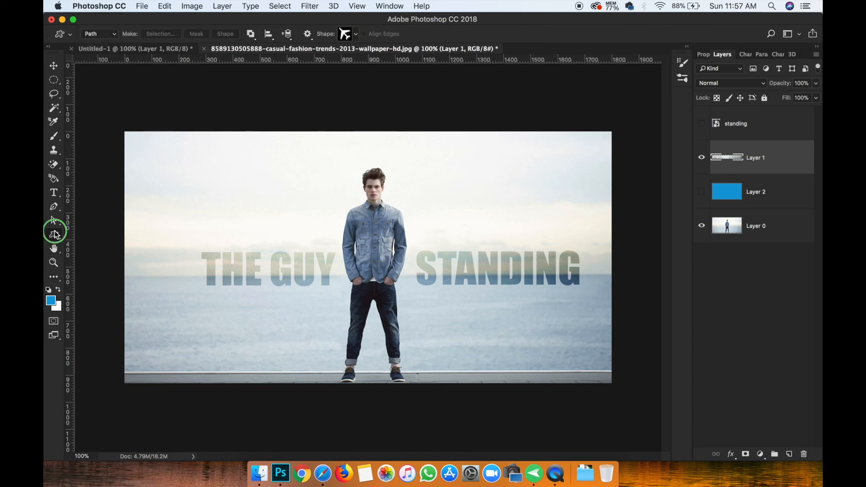
click(108, 286)
click(349, 34)
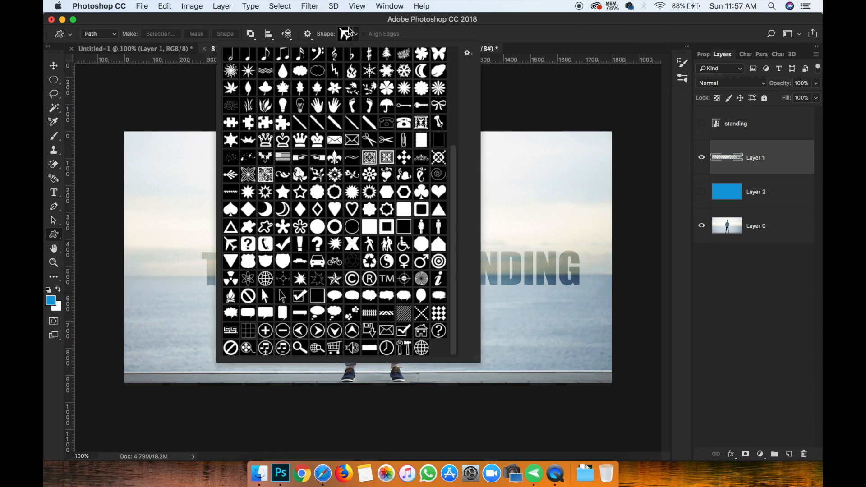
click(54, 236)
Draw a rectangular path in the sky beside the man with the Rectangle Tool, and undo it
right_click(54, 235)
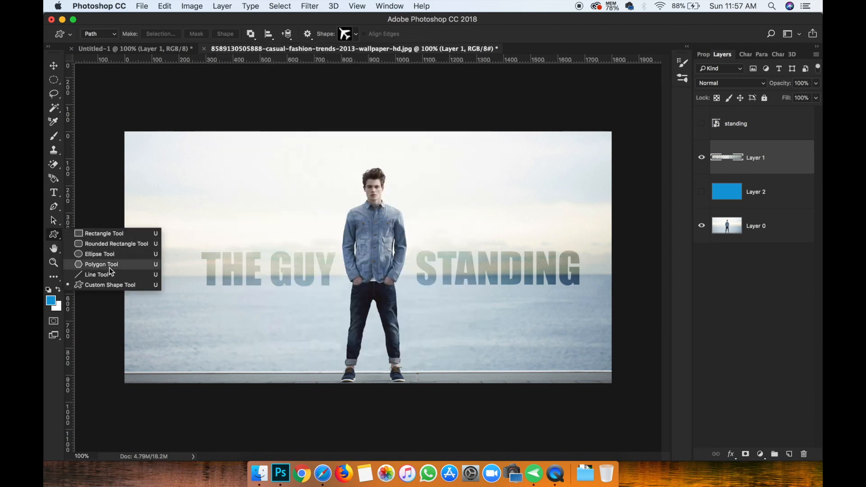
click(112, 233)
drag(167, 149, 299, 224)
key(super+z)
Set the Rectangle Tool to Shape mode and draw a blue rectangle of about 476 × 209 px above "THE GUY"
click(99, 34)
click(95, 23)
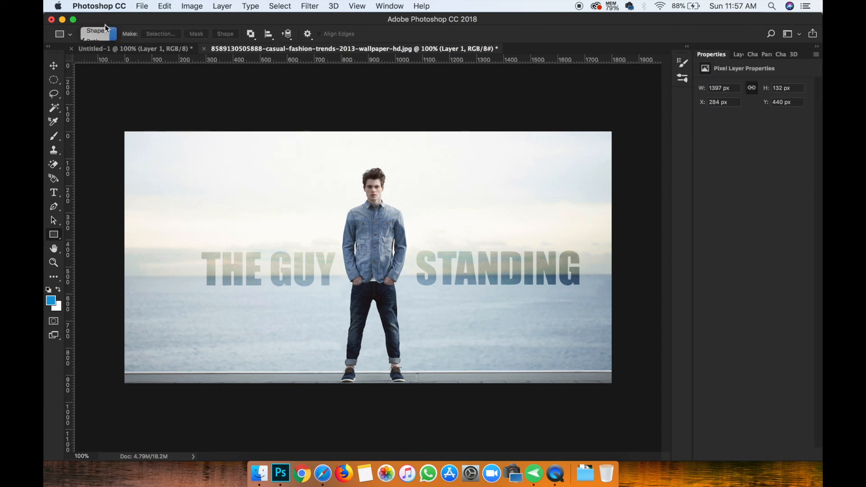
drag(159, 158, 290, 214)
key(super+d)
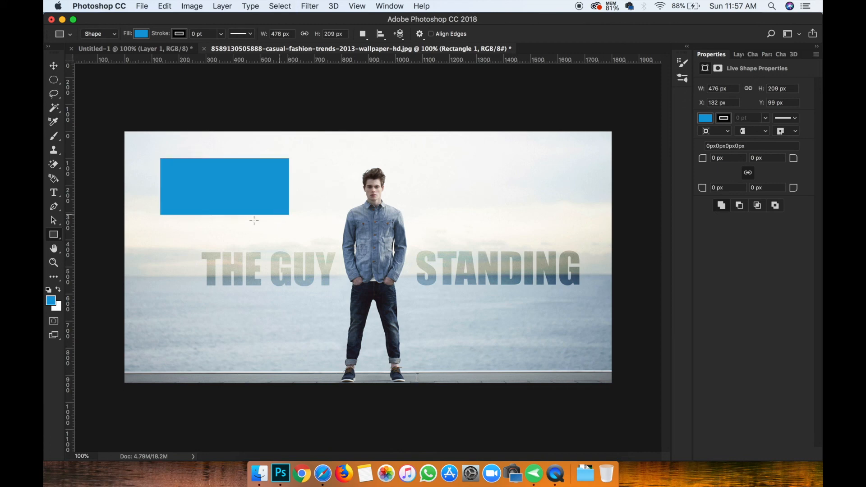
Draw a 1 px line across the sky with the Line Tool, and undo the line and the blue rectangle
click(54, 234)
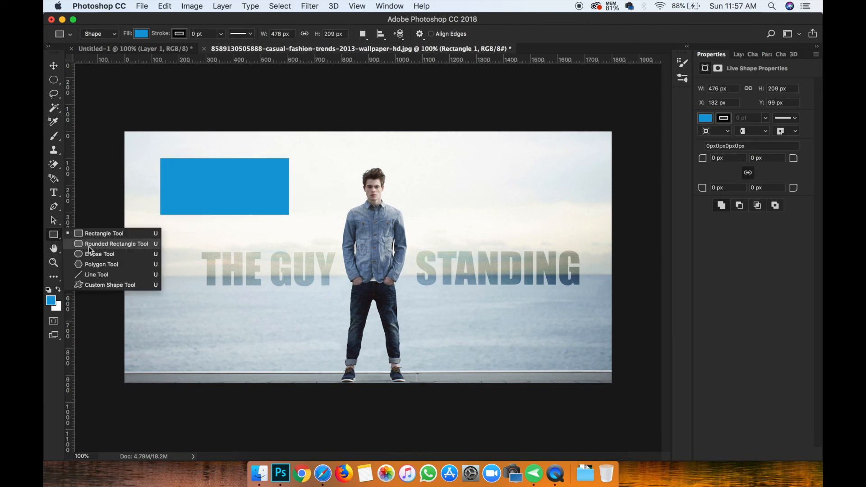
click(97, 275)
drag(218, 140, 548, 162)
key(super+z)
Draw a five-sided blue polygon of about 750 × 730 px over the photo's upper-left corner, cancelling the Create Polygon dialog
click(59, 239)
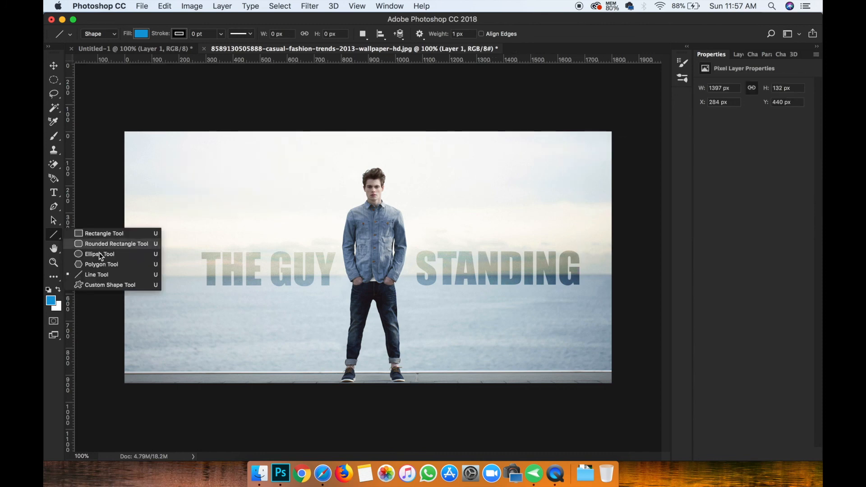
click(95, 263)
drag(178, 166, 246, 247)
click(246, 247)
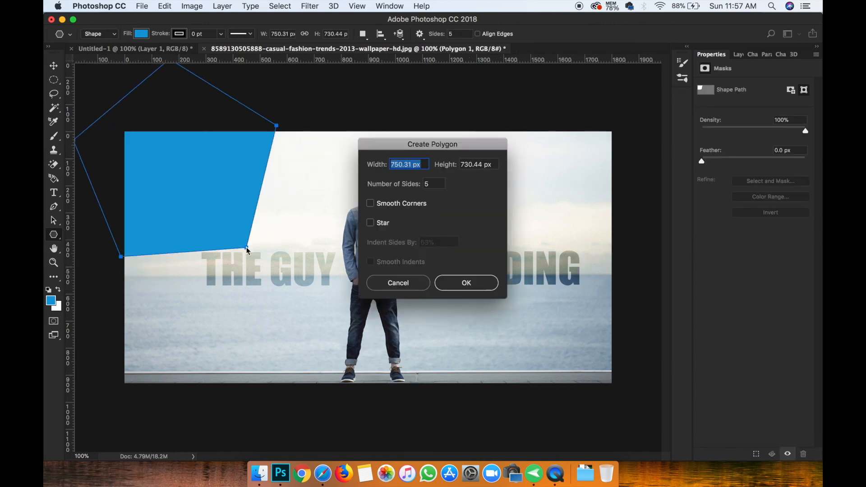
click(398, 283)
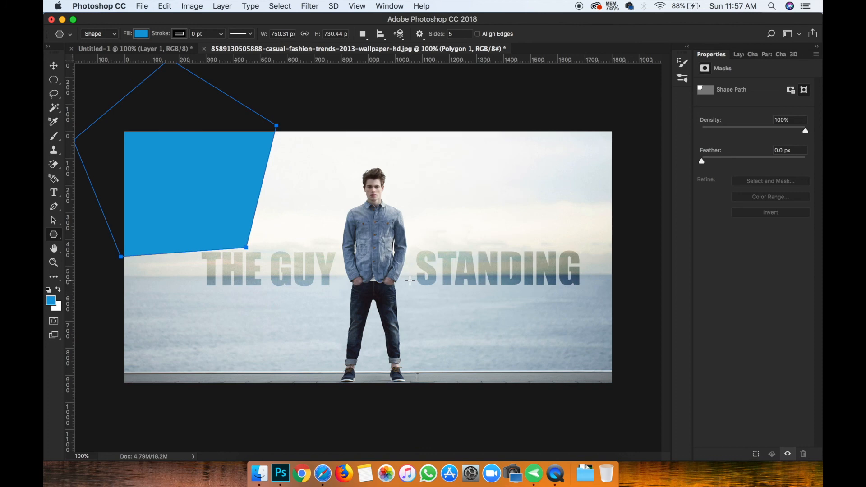
Undo the blue polygon and activate the Hand Tool, viewing the other tool in its group
key(super+z)
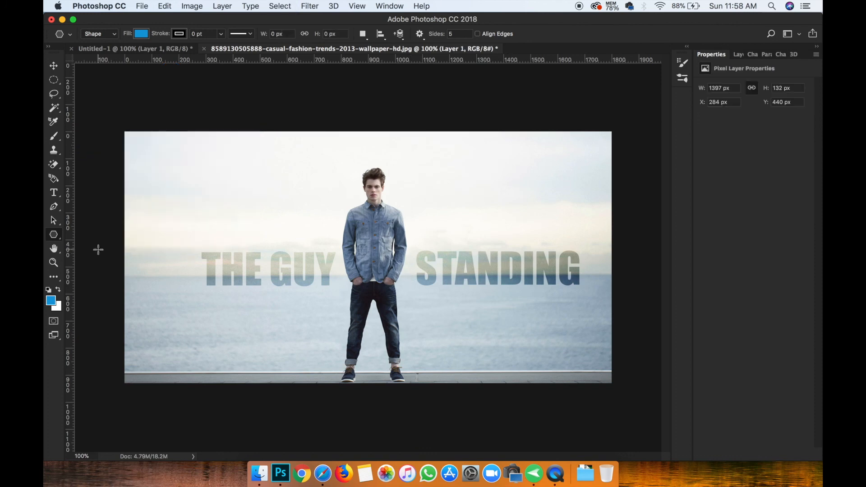
click(55, 248)
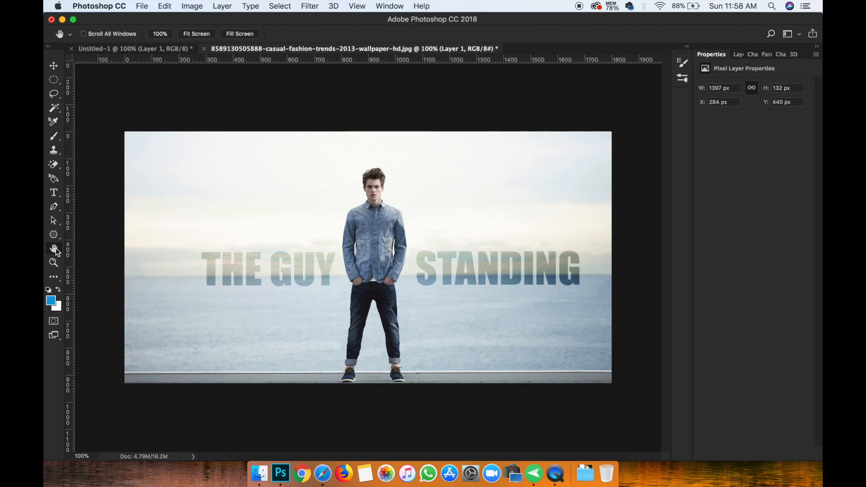
right_click(55, 249)
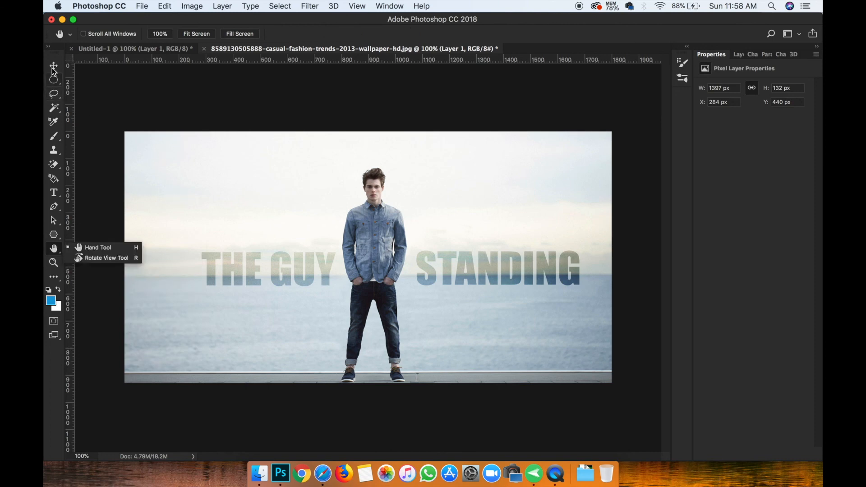
key(Escape)
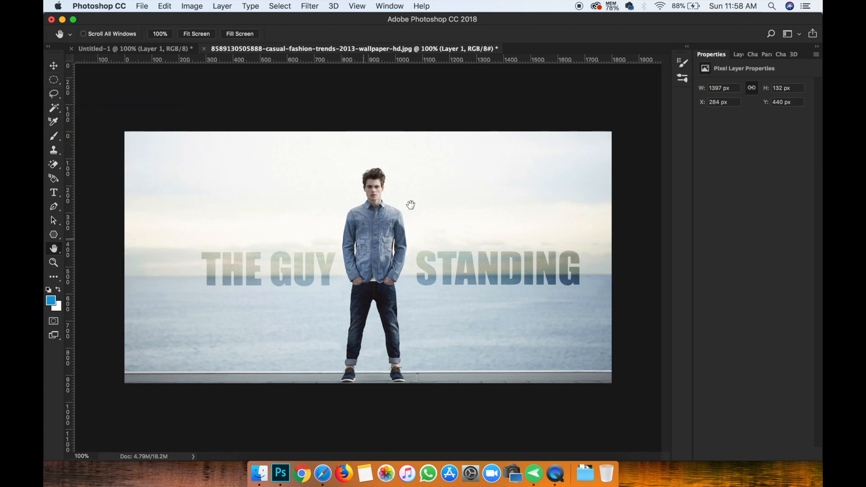
Display the layer list, try moving the photo with the Move Tool, and undo the move
click(57, 69)
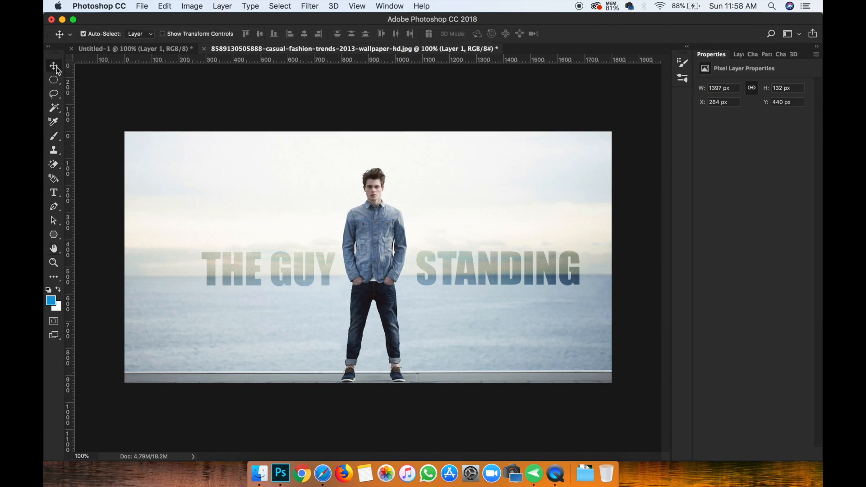
click(738, 54)
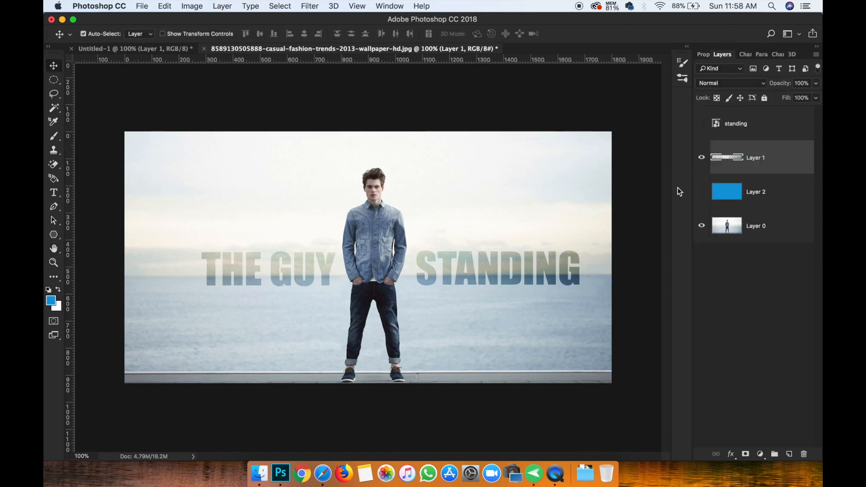
drag(371, 216, 430, 259)
key(super+z)
Reset the colours to default black and white and switch to full screen with the menu bar, panning the photo with the Hand Tool
click(53, 248)
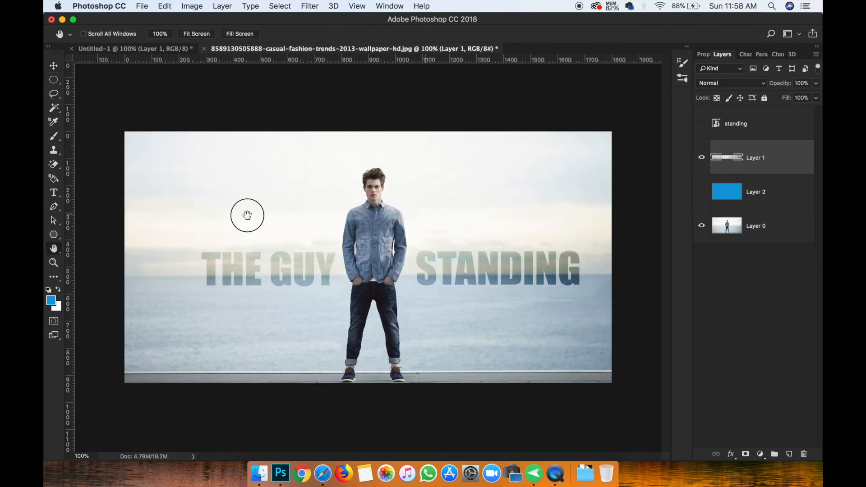
key(d)
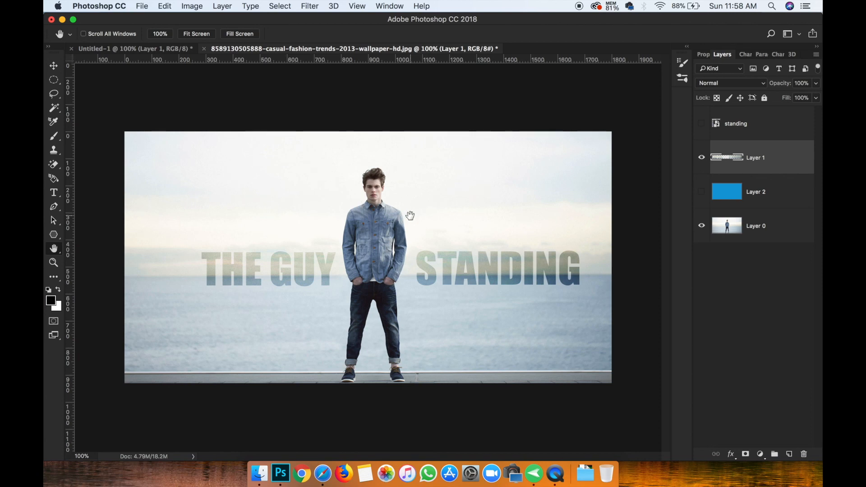
key(f)
drag(501, 227, 329, 193)
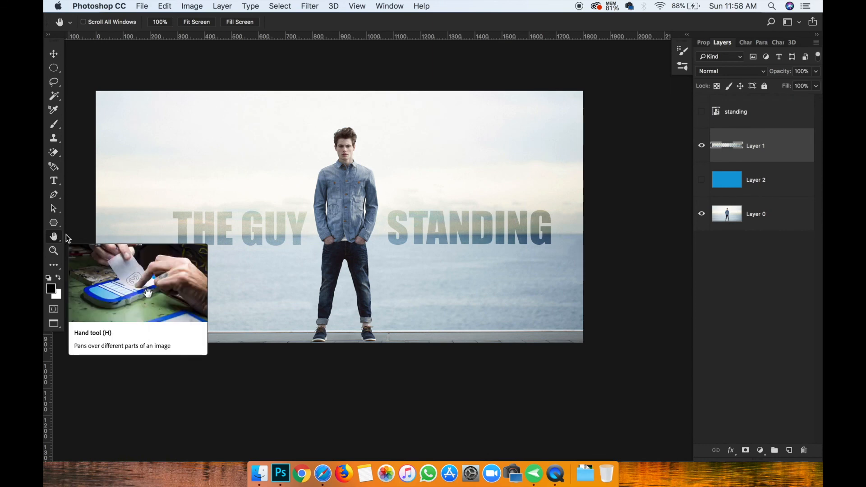
drag(284, 202, 401, 212)
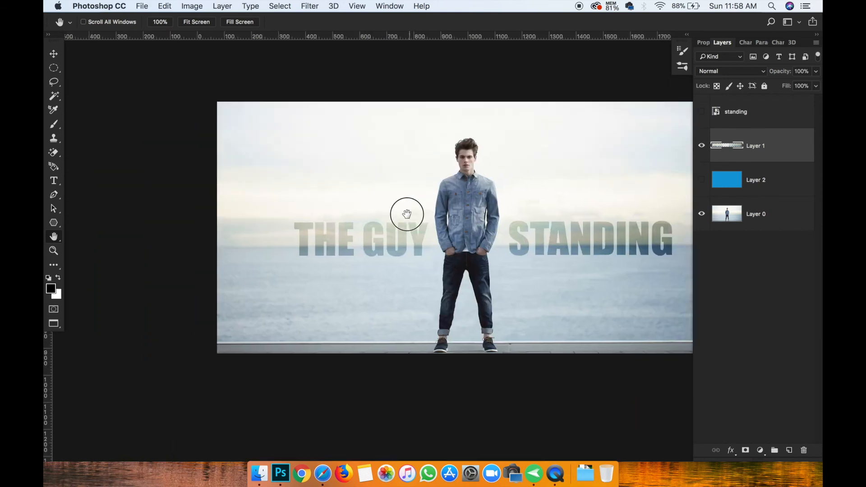
Examine the lettering up close from "THE GUY" across to "STANDING" while the Elliptical Marquee and Type tools are active, and return to the whole photo
click(54, 68)
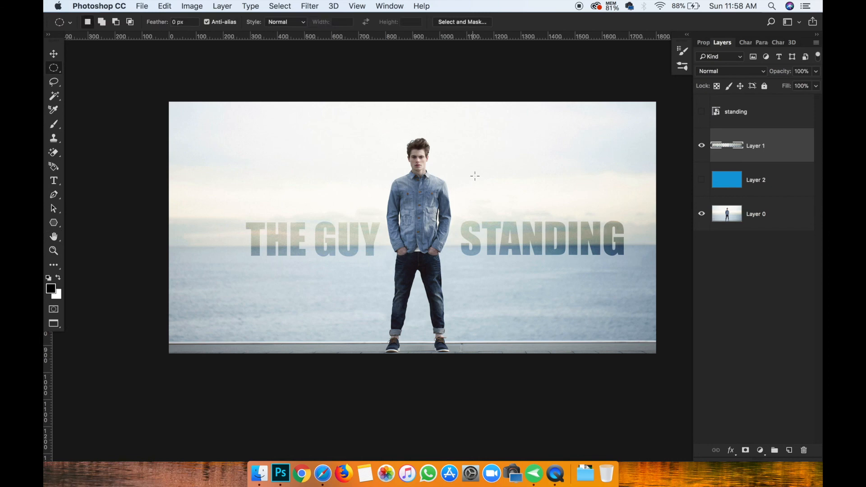
drag(443, 188, 476, 188)
key(super+equal)
key(super+equal)
key(super+equal)
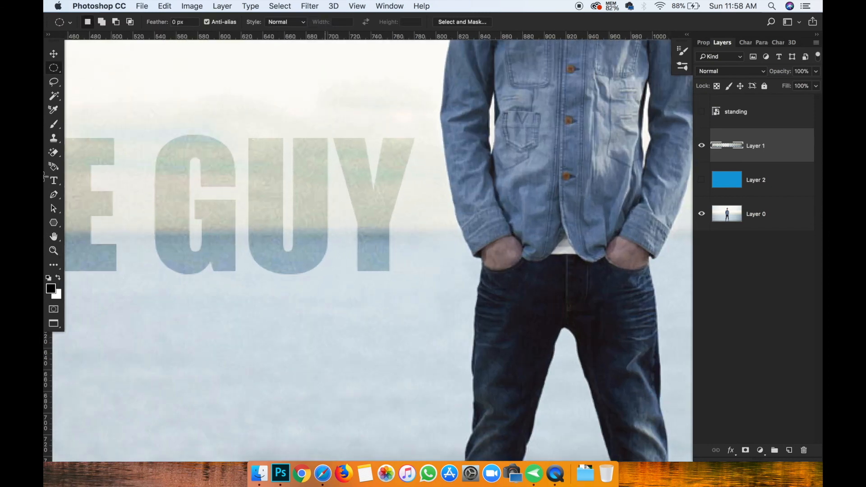
click(54, 238)
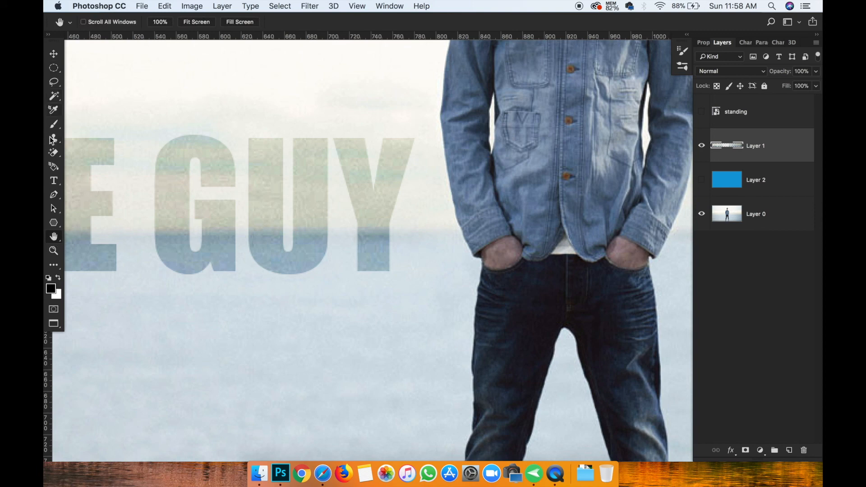
click(55, 181)
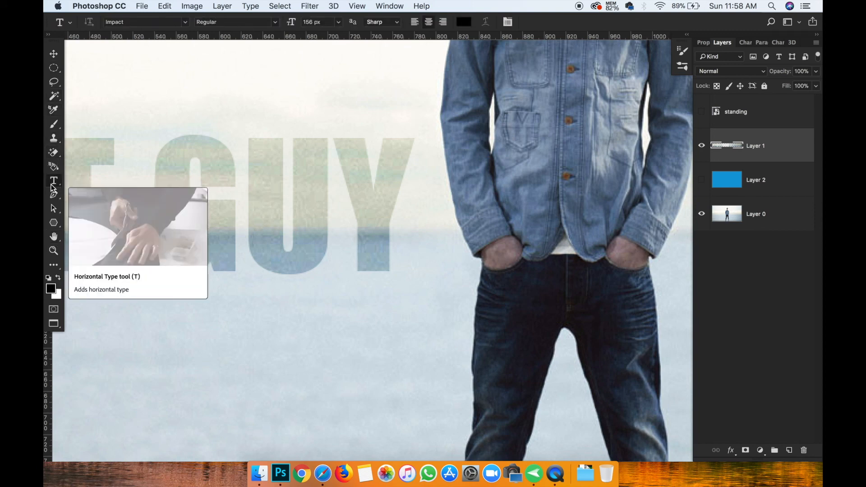
scroll(384, 162, right, 15)
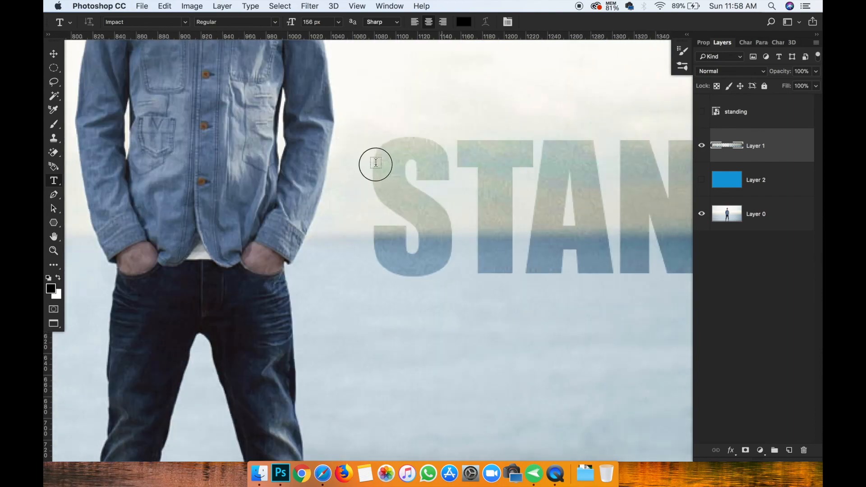
scroll(375, 164, right, 20)
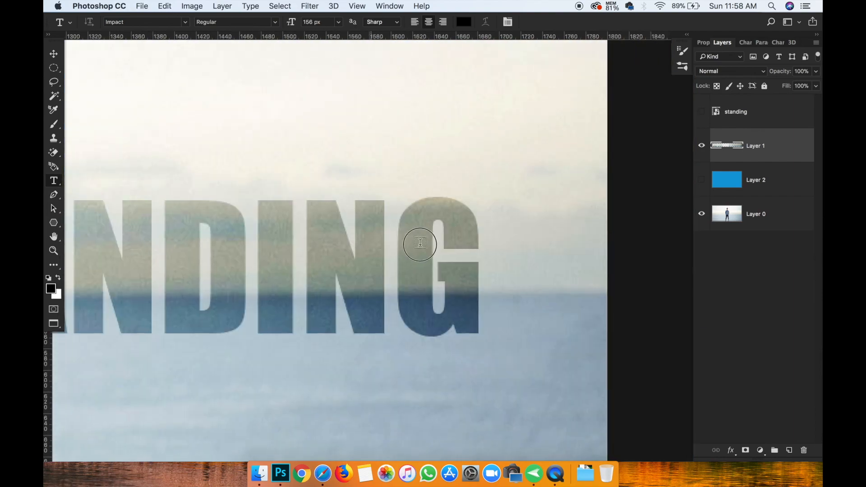
key(super+minus)
key(super+minus)
key(super+minus)
key(super+minus)
key(super+minus)
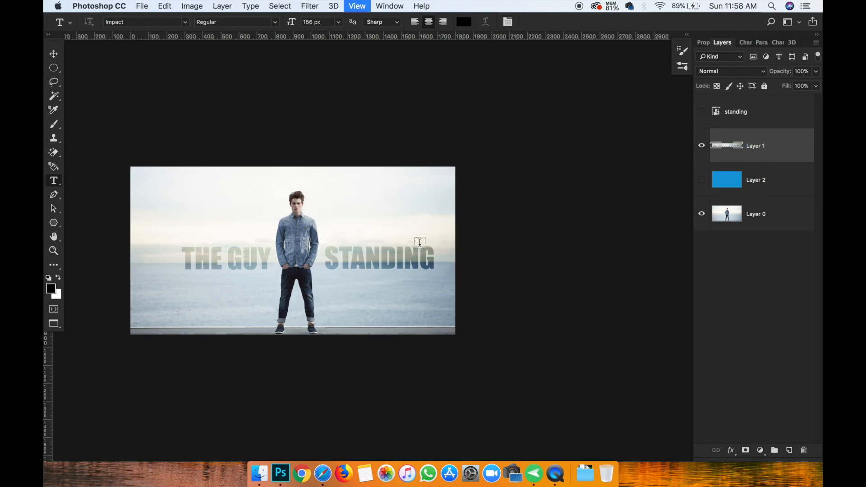
Magnify and reduce the view around the man's head with the Zoom Tool
click(54, 53)
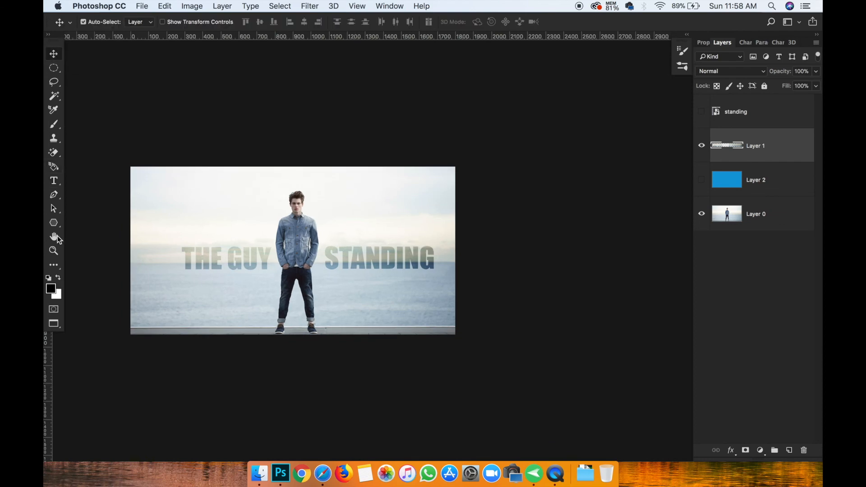
click(54, 255)
mouse_move(329, 242)
mouse_down()
mouse_move(340, 270)
mouse_move(336, 233)
mouse_up()
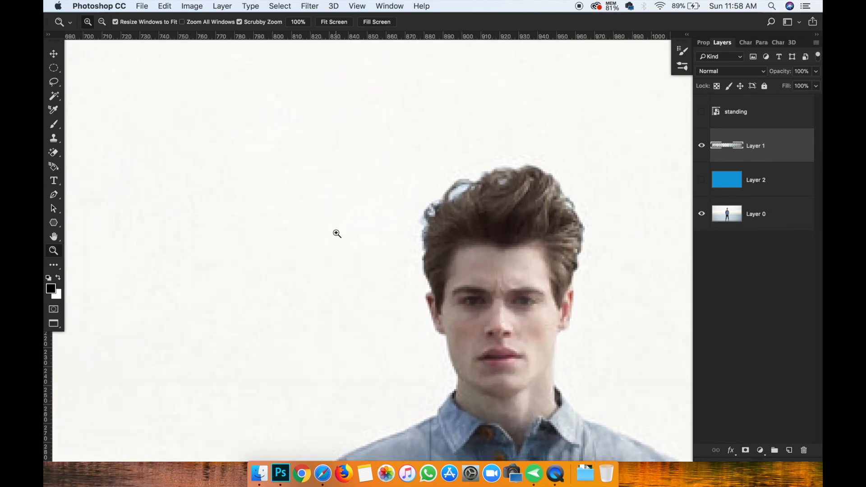
click(336, 233)
alt+click(336, 233)
click(336, 233)
alt+click(336, 234)
alt+click(336, 233)
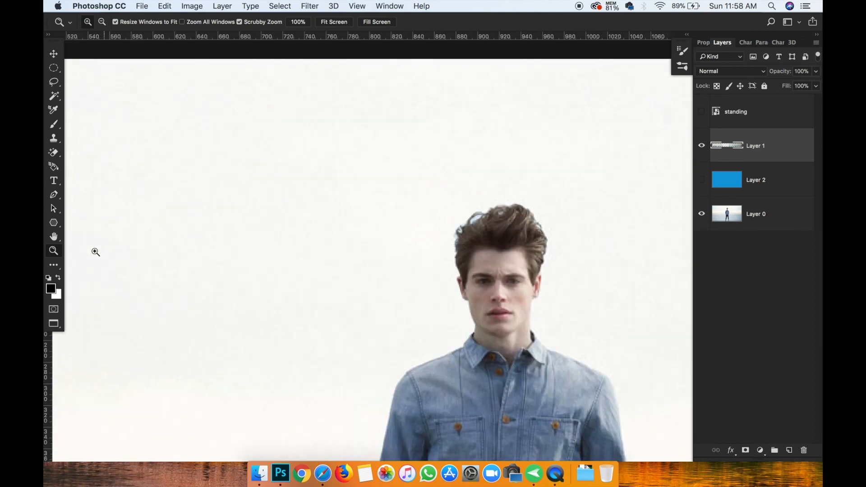
Activate the Blur Tool from the extra tools and select Layer 0 as the layer to work on
click(56, 265)
right_click(58, 265)
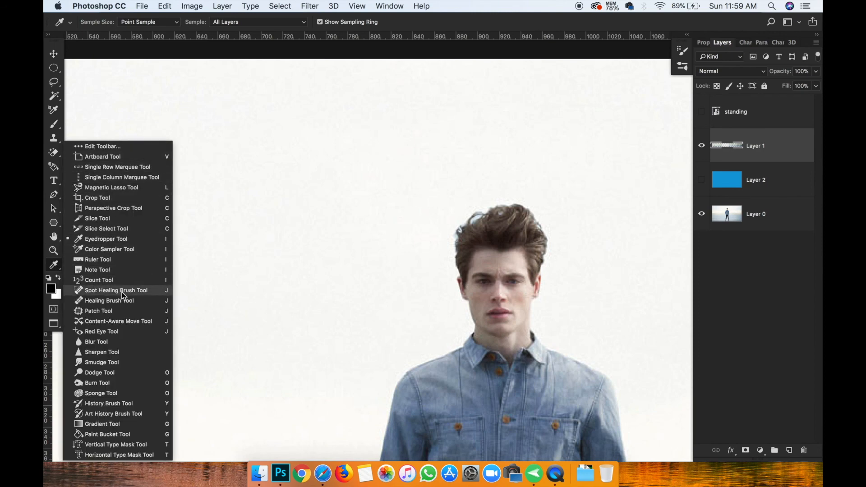
click(104, 342)
key(super+minus)
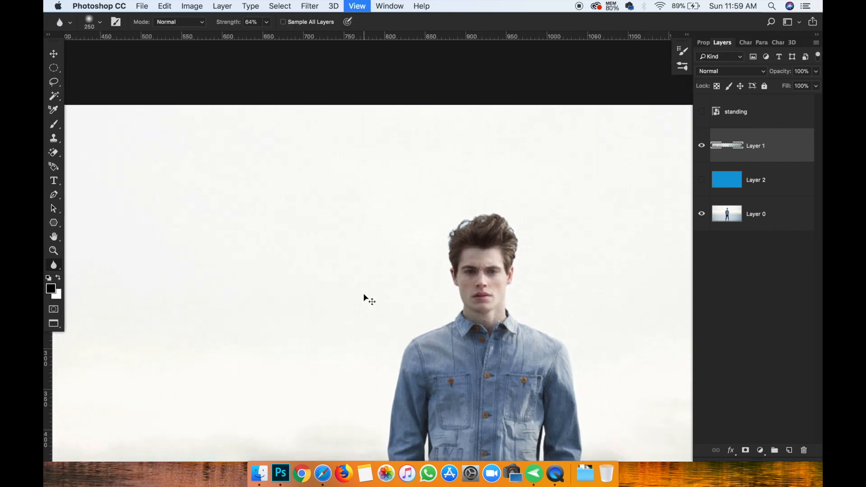
key(super+minus)
key(super+plus)
scroll(483, 274, down, 3)
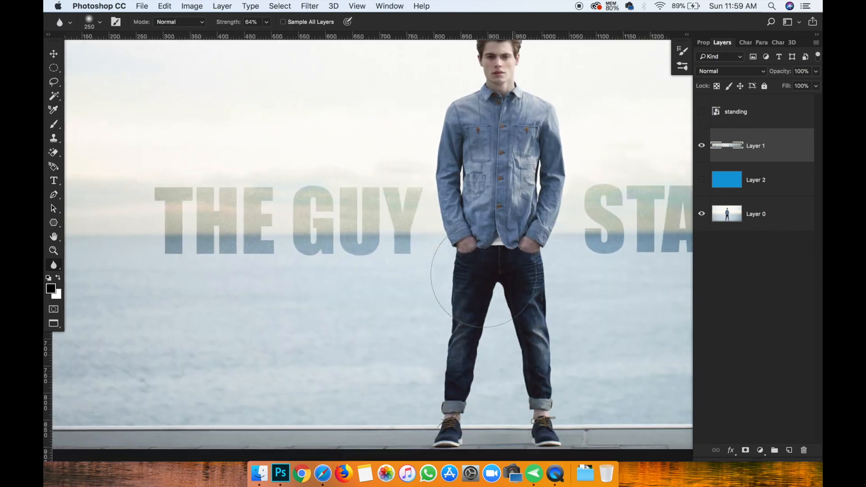
scroll(455, 270, up, 5)
click(759, 221)
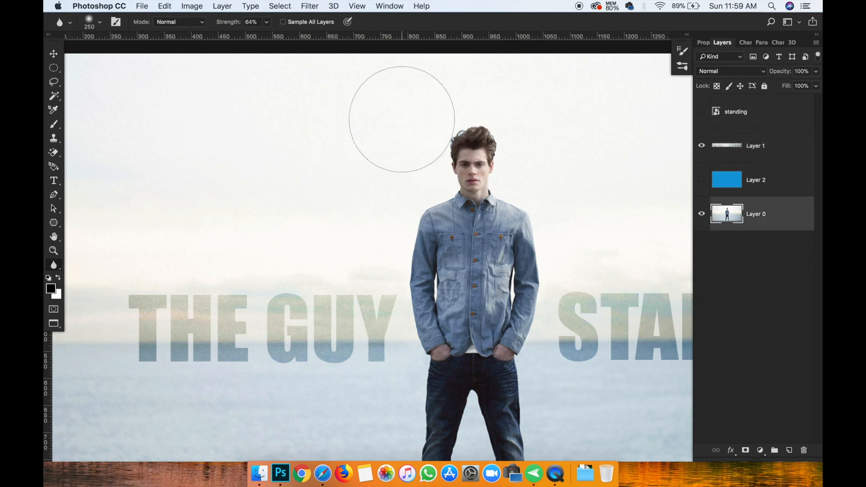
Blur the man's face on Layer 0, raising the blur strength to 99%, and undo the blurring
mouse_move(429, 191)
mouse_down()
mouse_move(477, 168)
mouse_move(415, 188)
mouse_up()
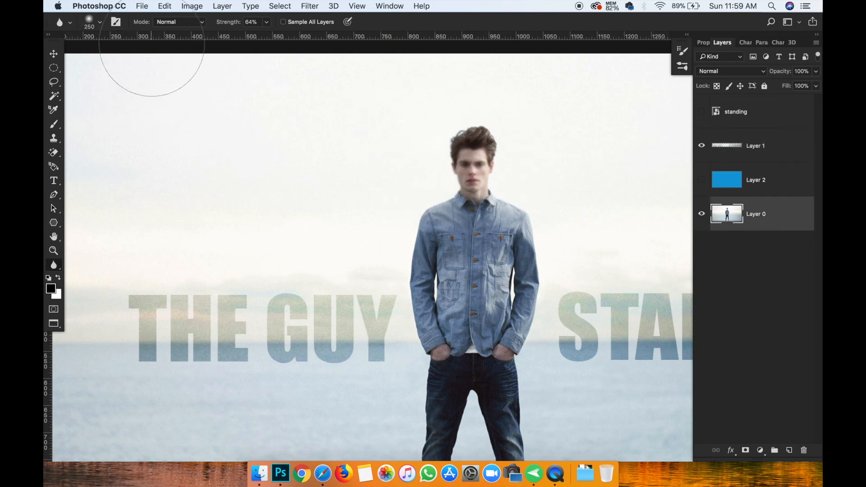
mouse_move(223, 25)
mouse_down()
mouse_move(232, 23)
mouse_move(193, 25)
mouse_move(229, 25)
mouse_up()
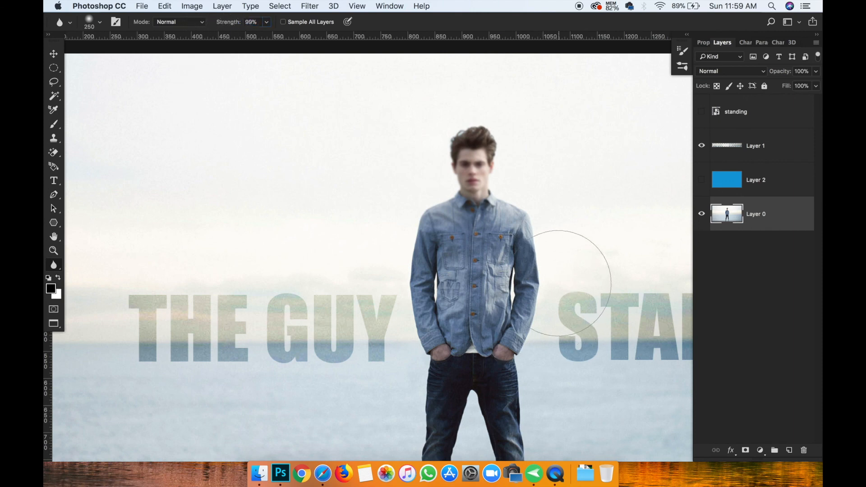
key(super+z)
key(super+z)
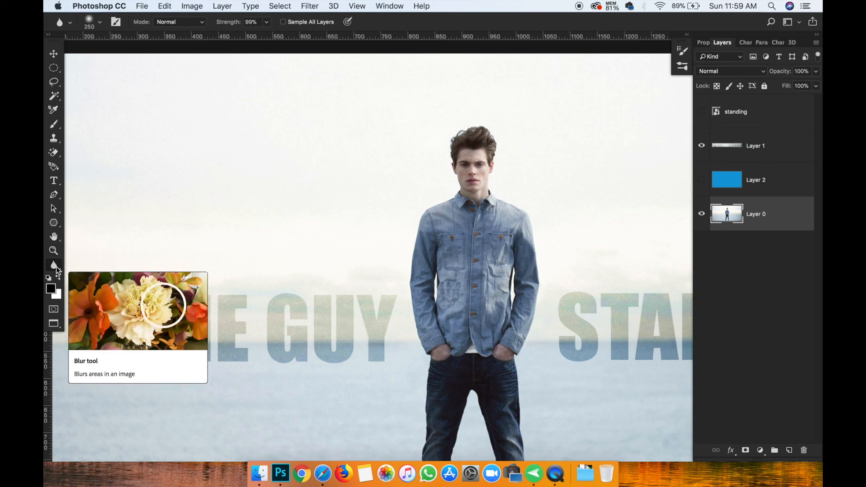
Look through the list of extra tools and switch the toolbar to a two-column layout
key(super+minus)
key(super+minus)
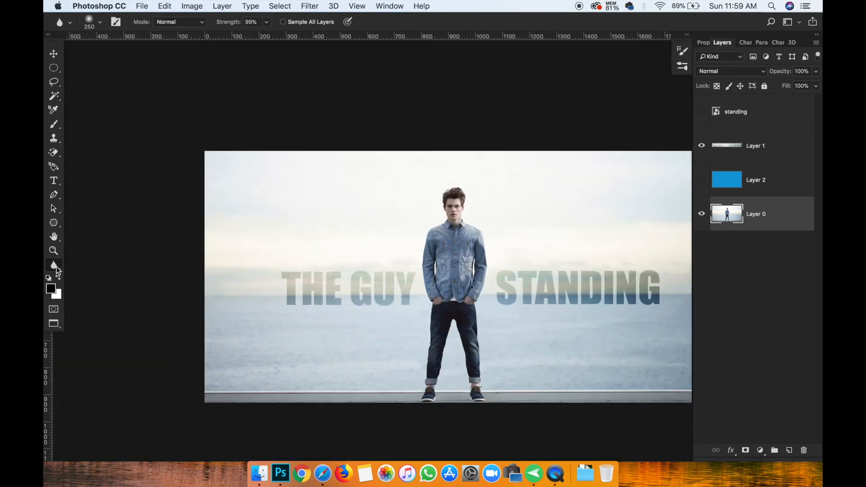
scroll(271, 245, right, 5)
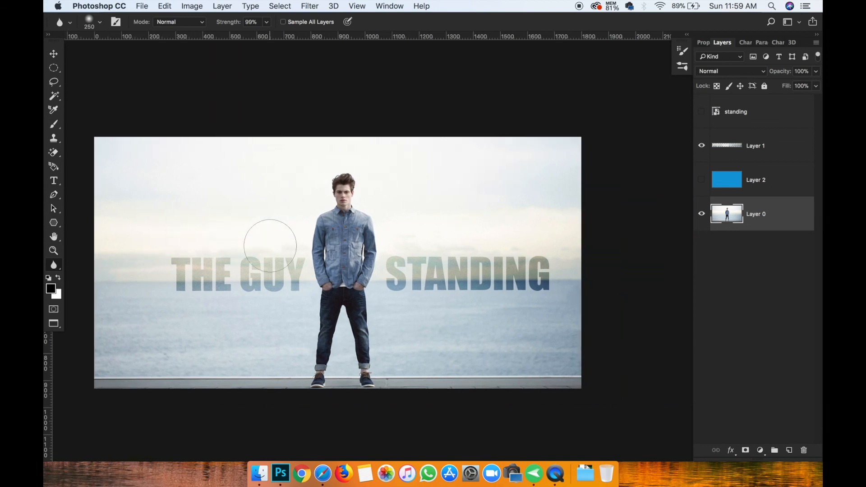
right_click(54, 270)
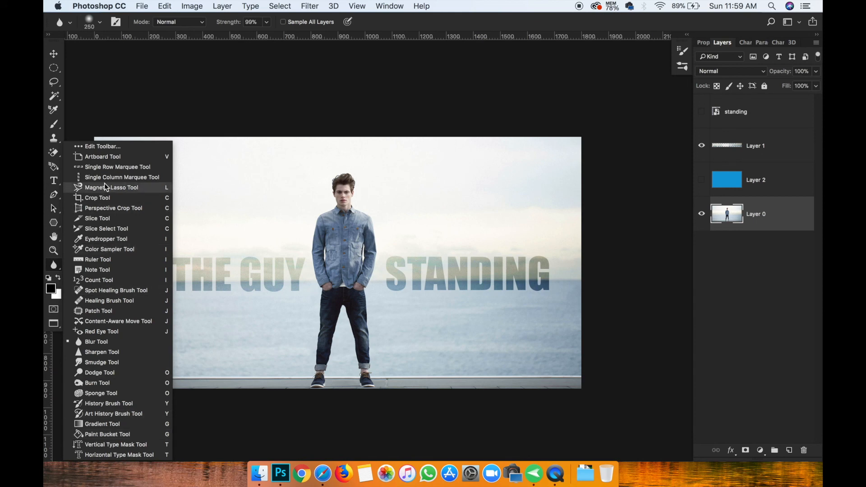
click(58, 269)
click(57, 269)
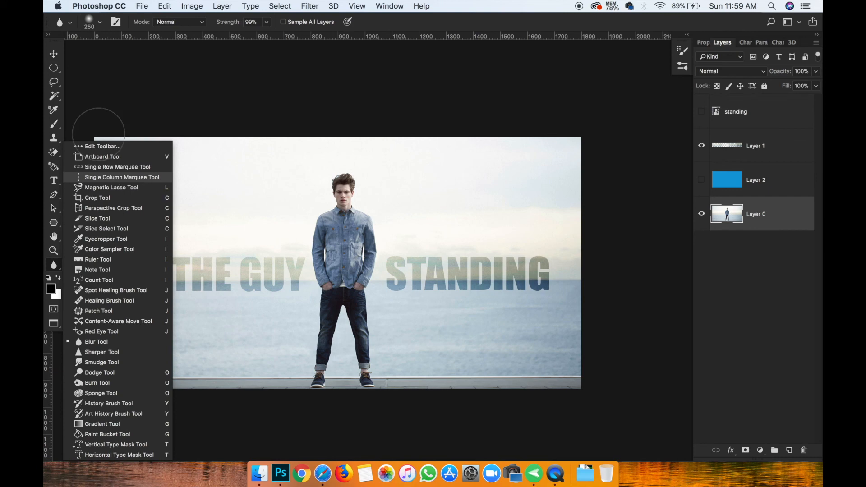
click(48, 36)
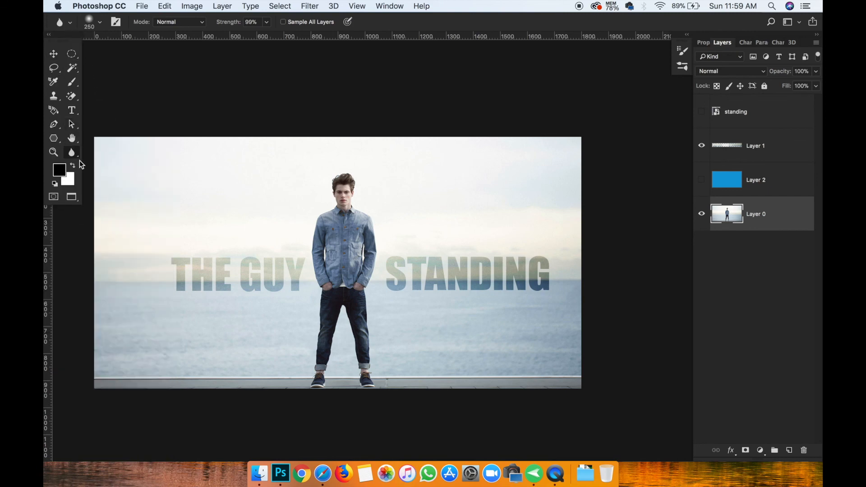
Customize the toolbar by moving the 3D Material Eyedropper Tool to the extra tools, and activate the Move Tool
click(76, 156)
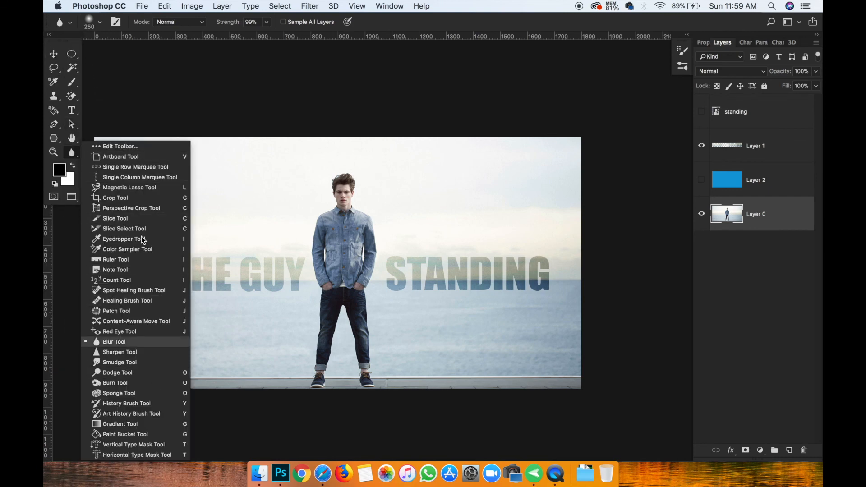
click(109, 147)
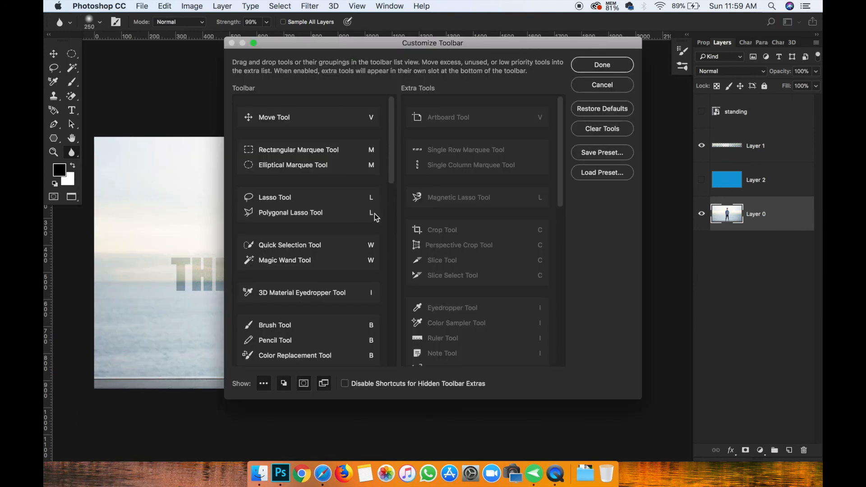
drag(347, 120, 319, 116)
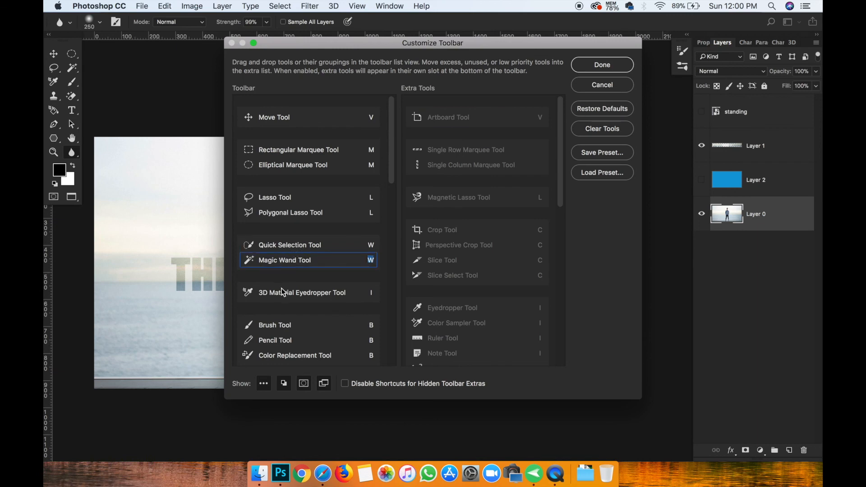
drag(301, 295, 476, 291)
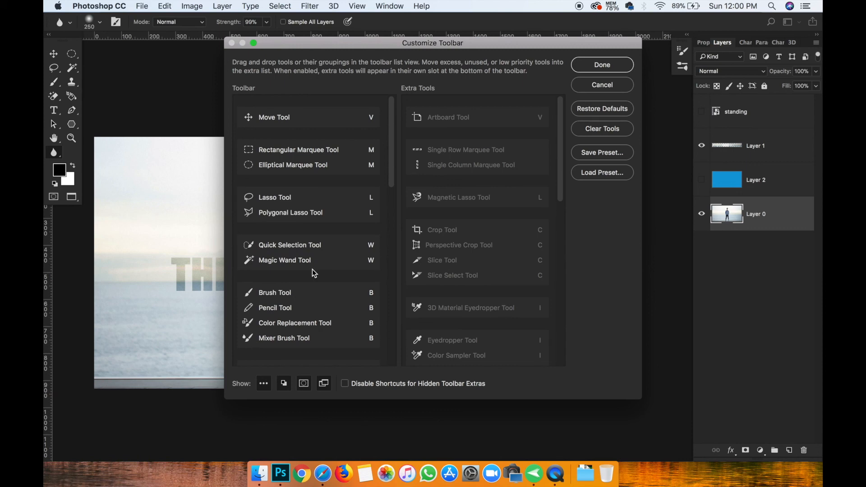
click(613, 64)
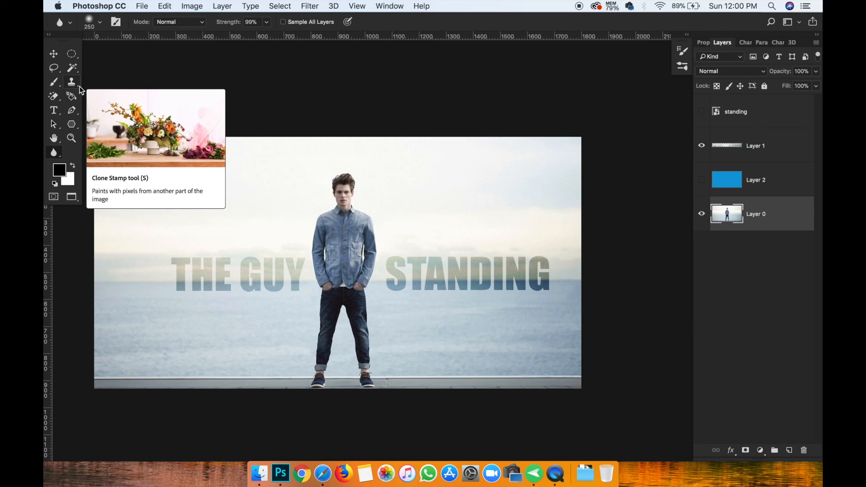
click(55, 55)
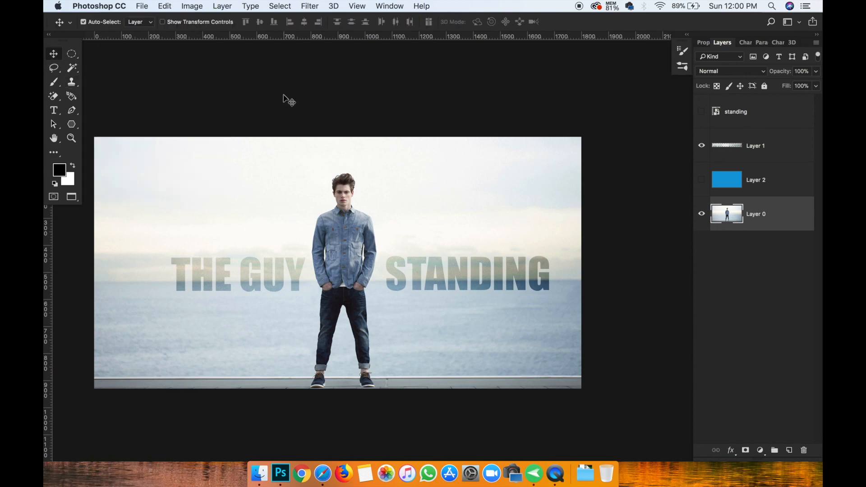